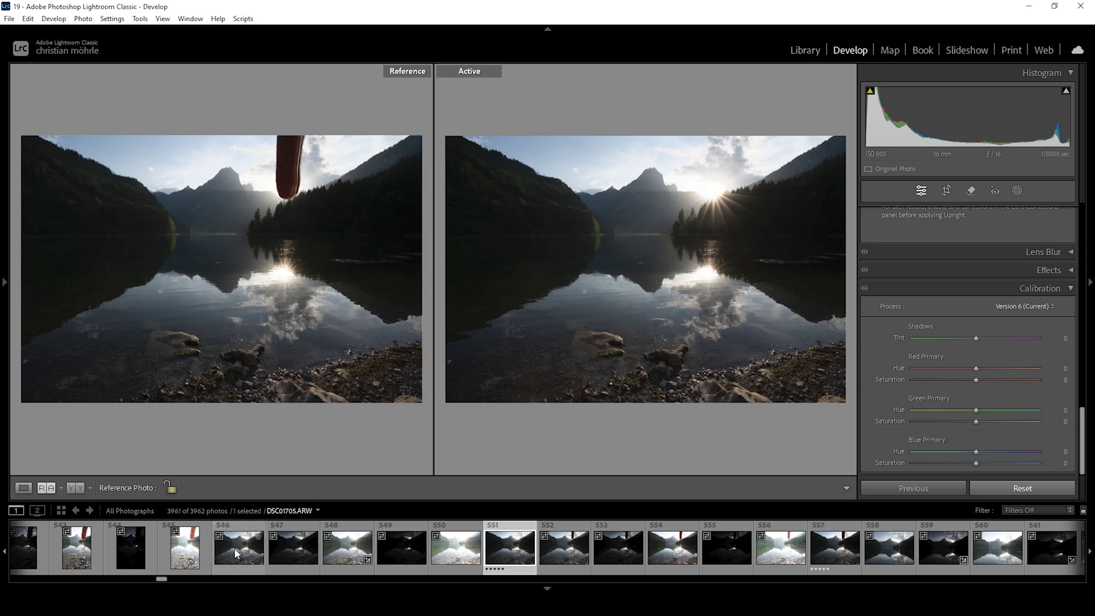
Select frame 546, the first of the five sunstar exposures in the filmstrip
{"action": "left_click", "coordinate": [236, 550]}
Merge the five sunstar exposures 546–550 into an HDR
{"action": "left_click", "coordinate": [455, 547], "text": "shift"}
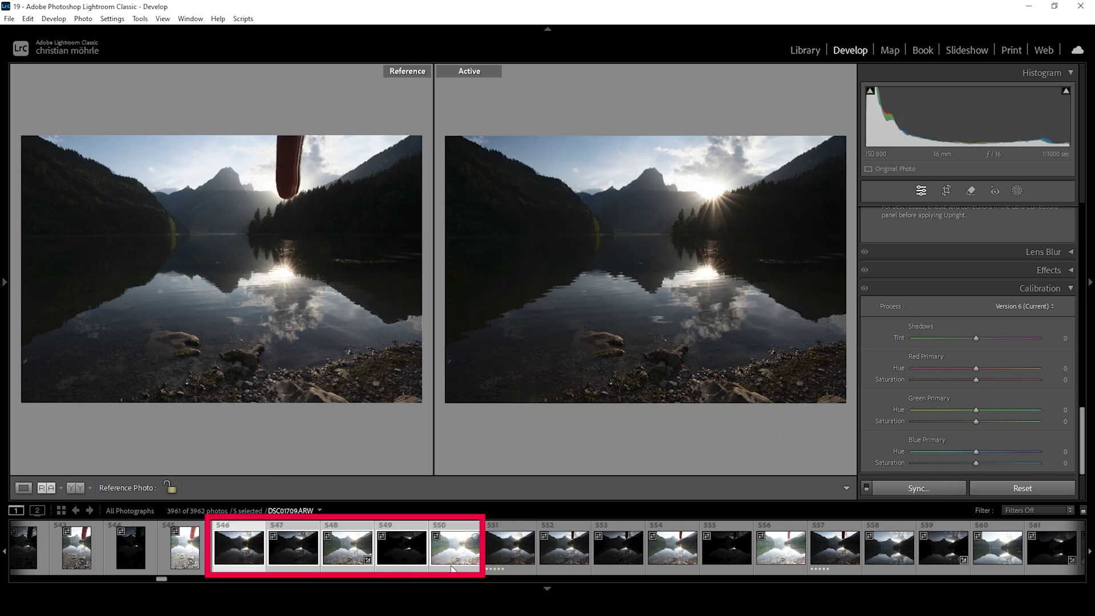
{"action": "right_click", "coordinate": [247, 562]}
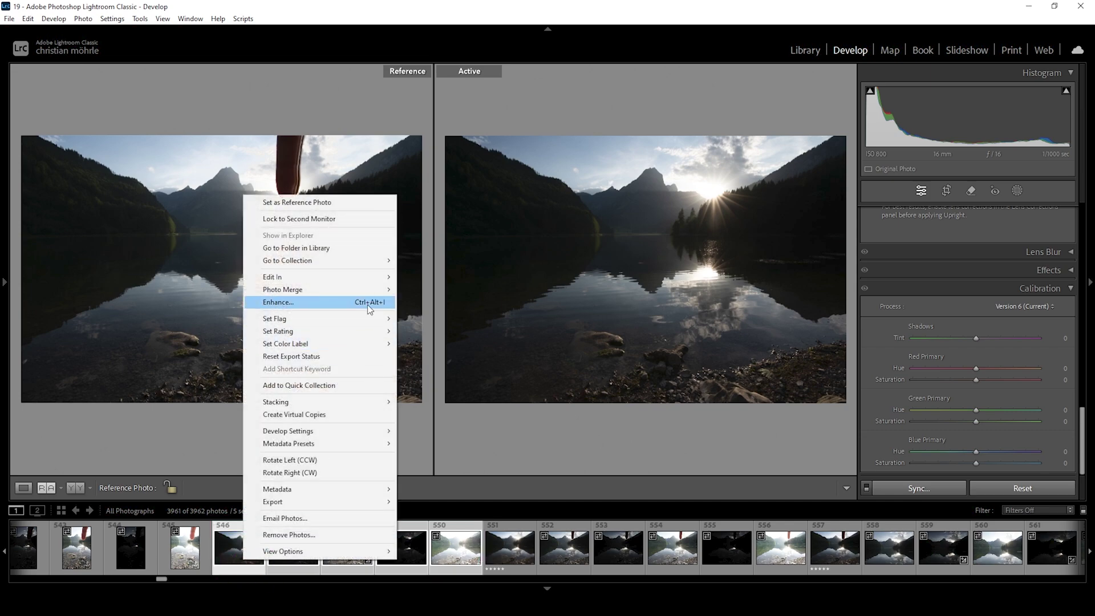
{"action": "mouse_move", "coordinate": [362, 289]}
{"action": "left_click", "coordinate": [414, 290]}
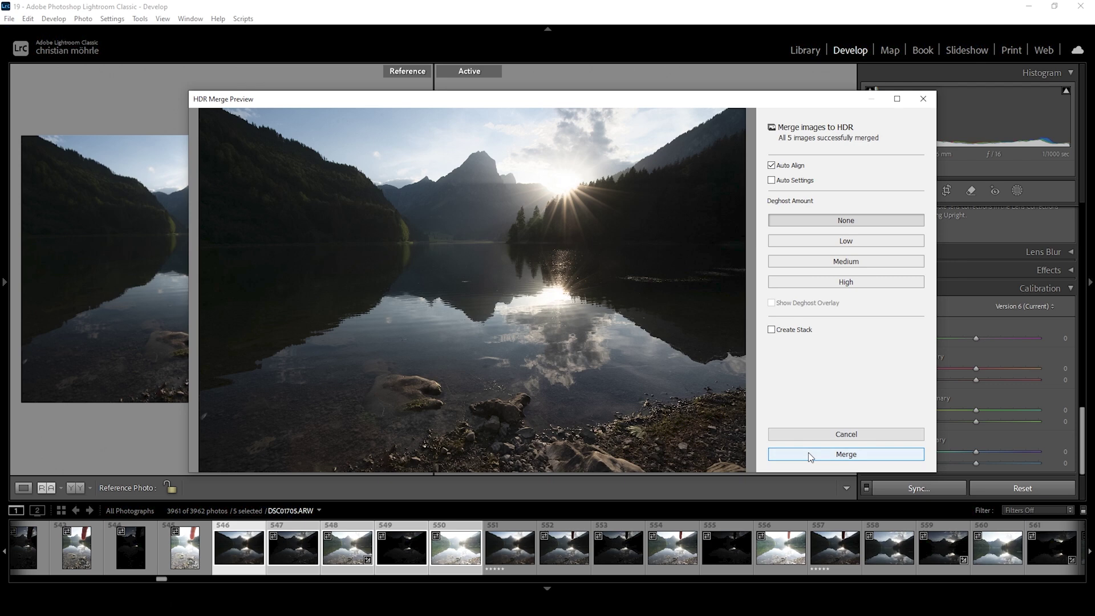
{"action": "left_click", "coordinate": [815, 453]}
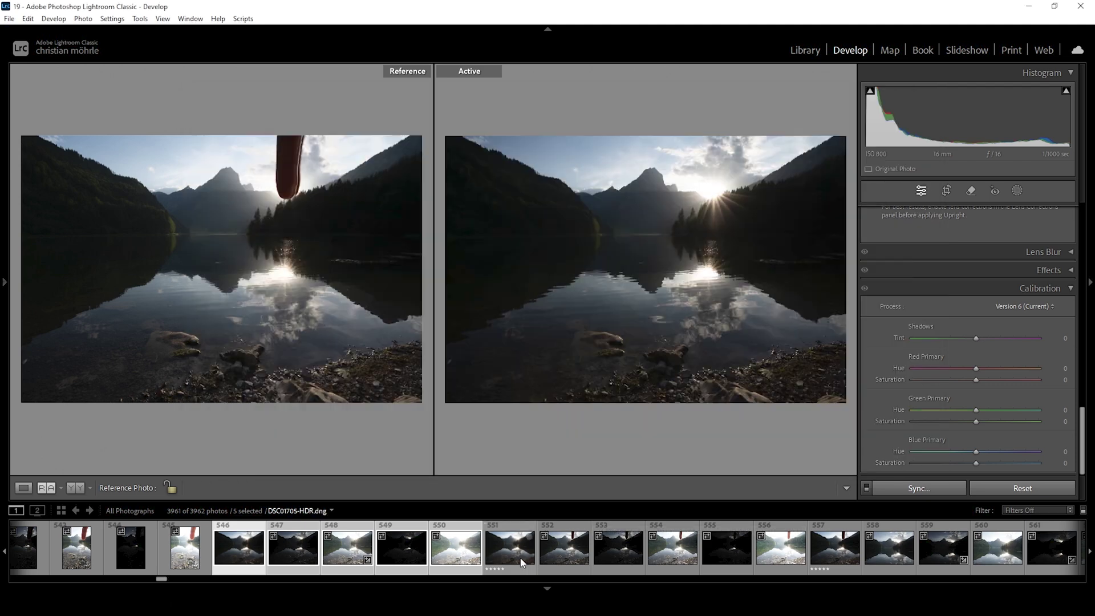
Merge finger-blocked frames 552–556 into a second HDR, then select DSC01705-HDR.dng
{"action": "left_click", "coordinate": [564, 548]}
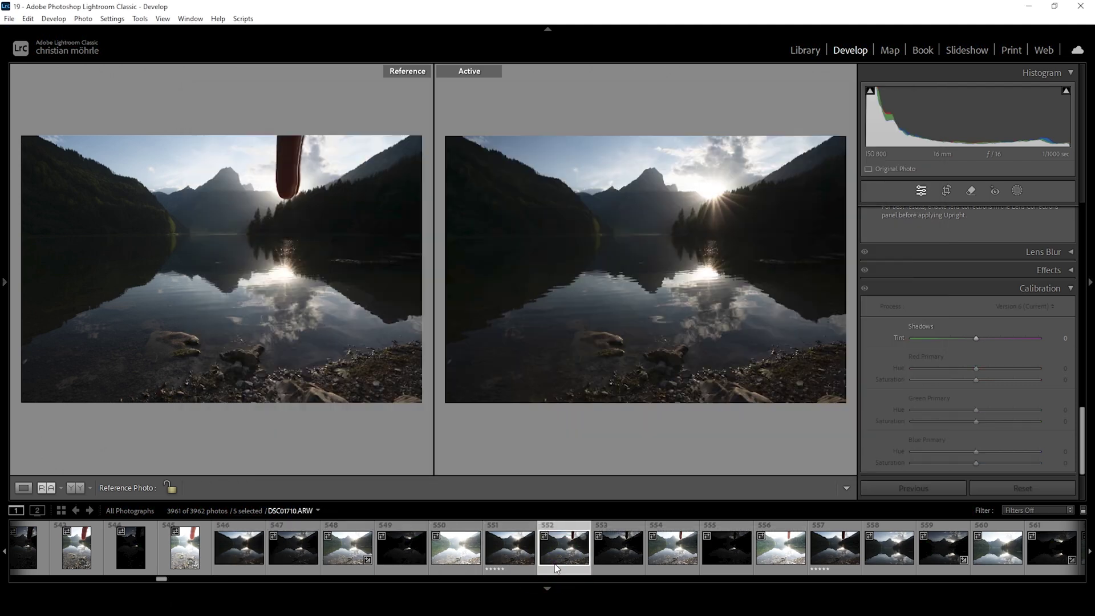
{"action": "left_click", "coordinate": [776, 552], "text": "shift"}
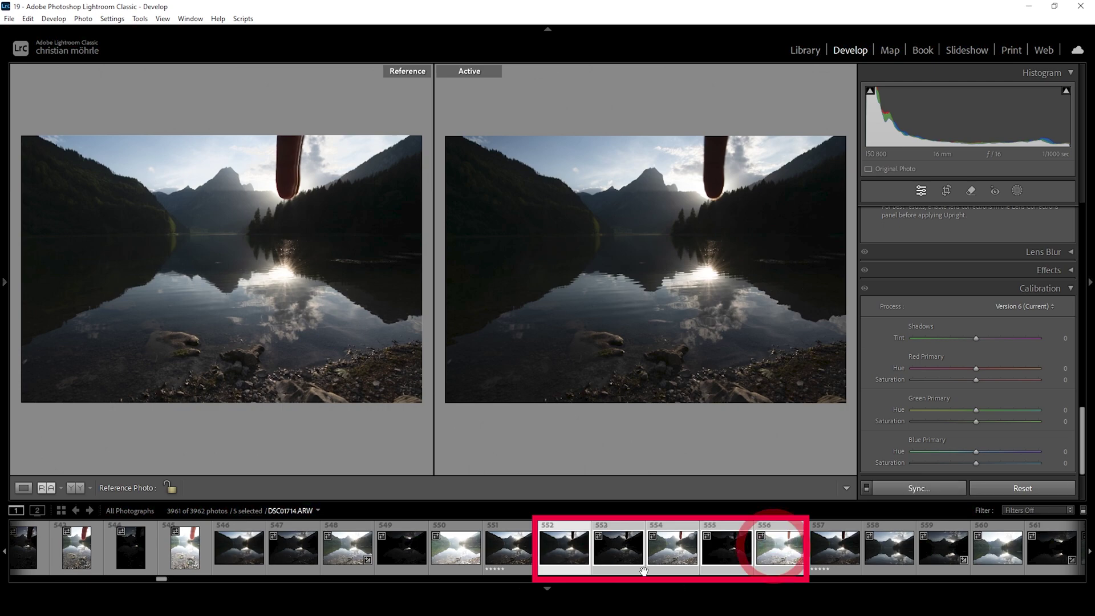
{"action": "right_click", "coordinate": [777, 554]}
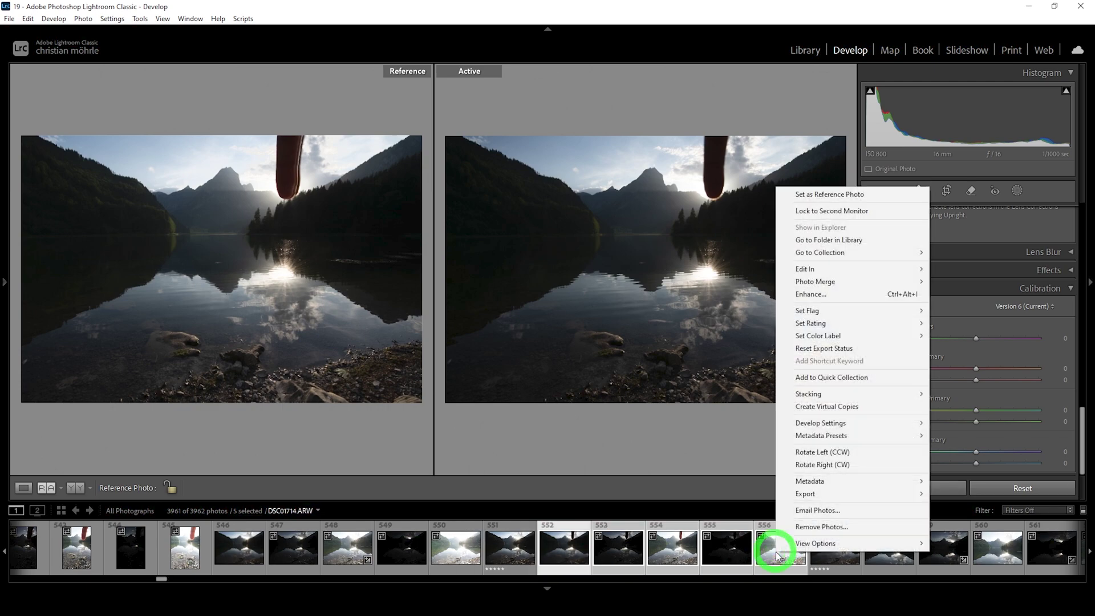
{"action": "mouse_move", "coordinate": [921, 282]}
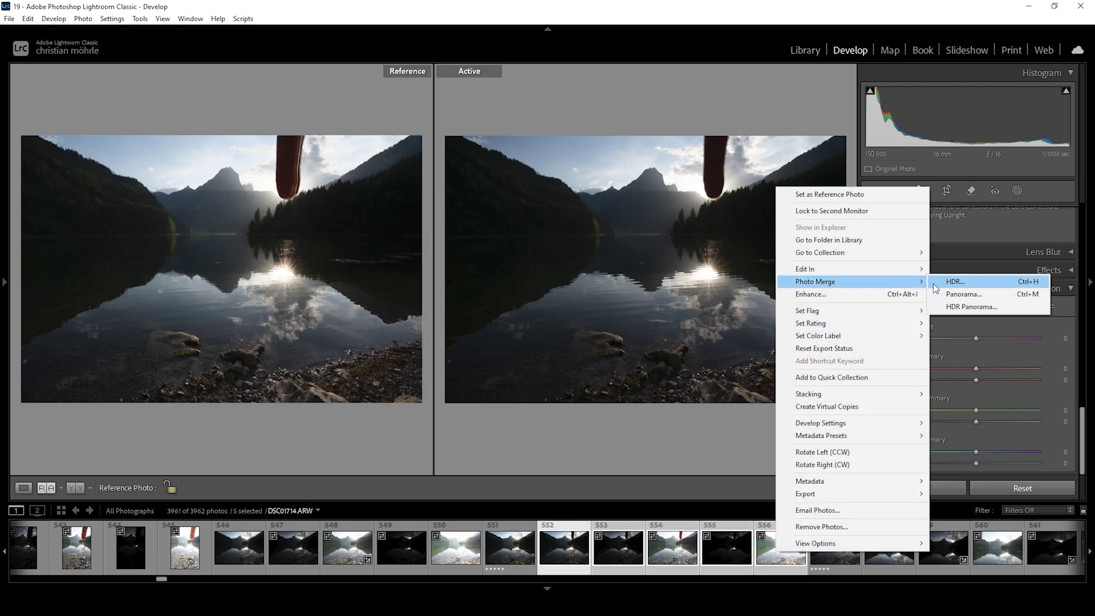
{"action": "left_click", "coordinate": [958, 282]}
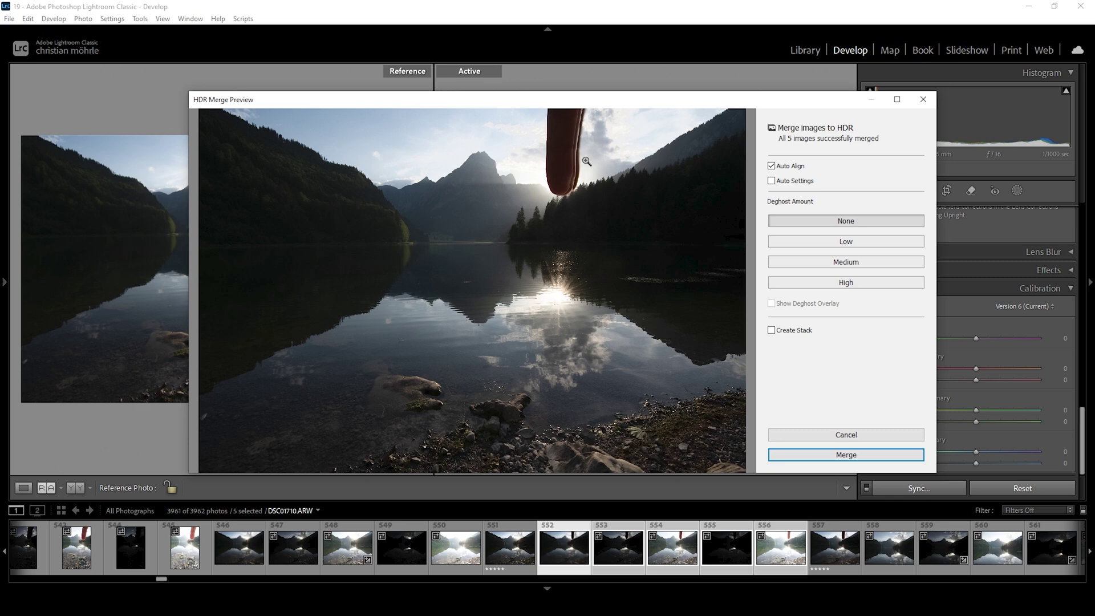
{"action": "left_click", "coordinate": [842, 456]}
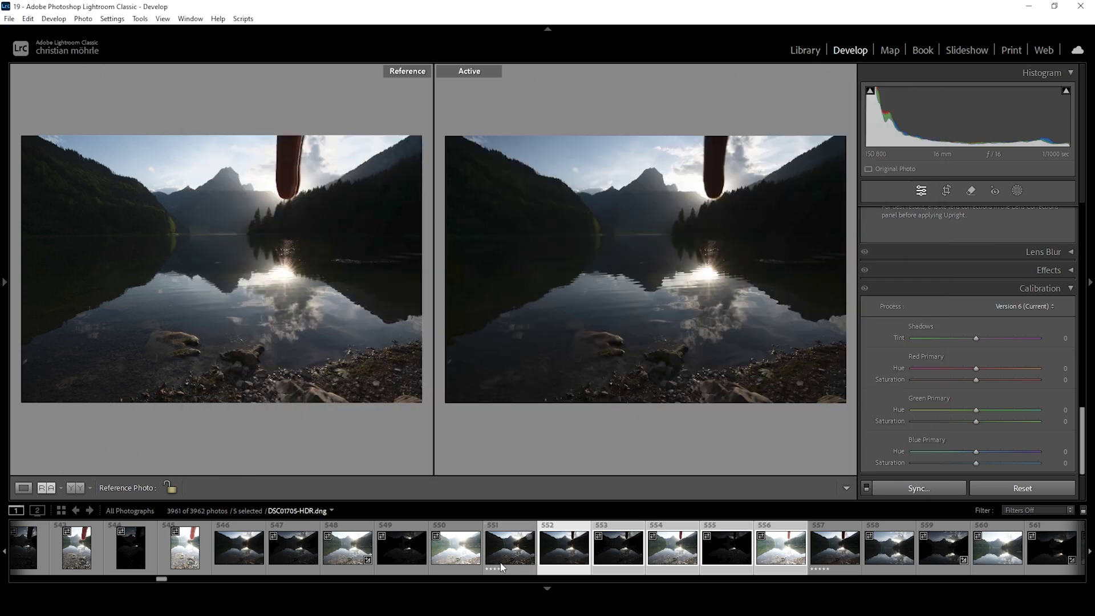
{"action": "left_click", "coordinate": [502, 563]}
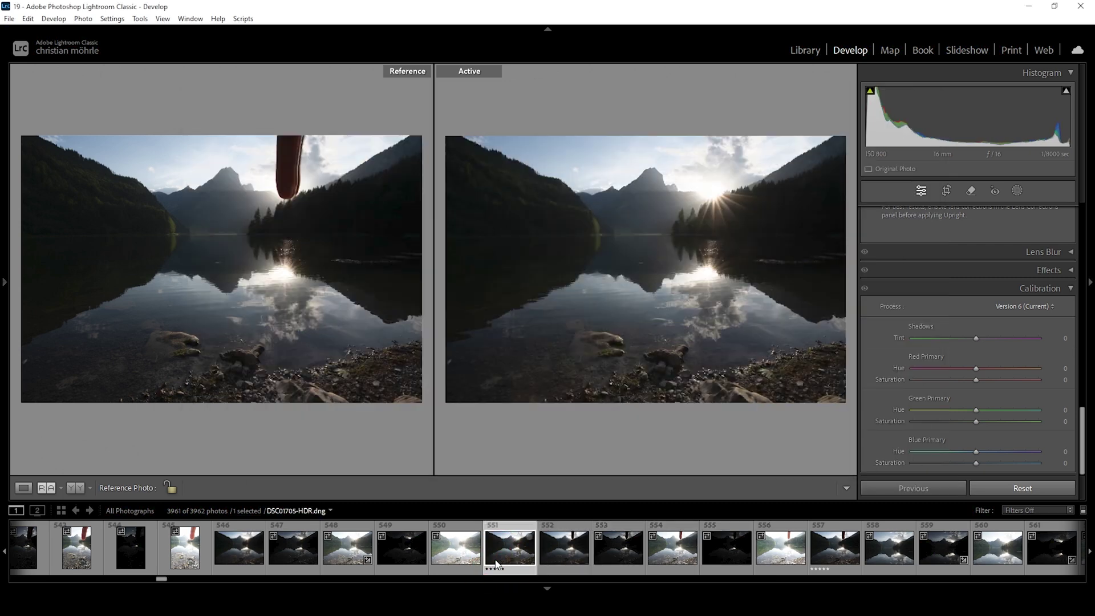
Hide the filmstrip and show the HDR alone in Loupe view
{"action": "left_click", "coordinate": [547, 588]}
{"action": "key", "text": "d"}
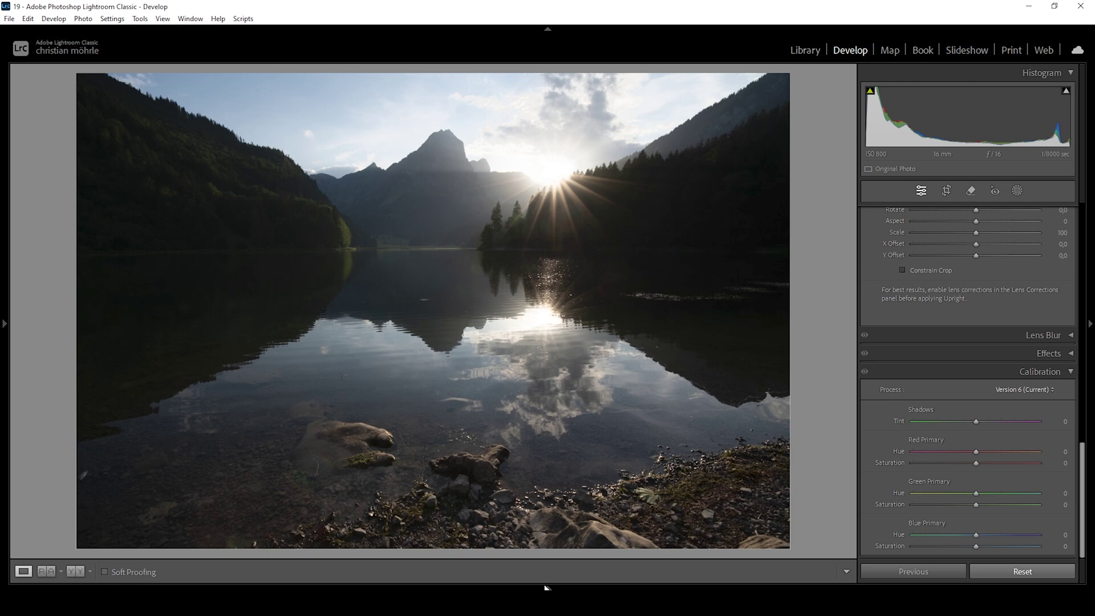
{"action": "left_click_drag", "start_coordinate": [1079, 456], "coordinate": [1079, 175]}
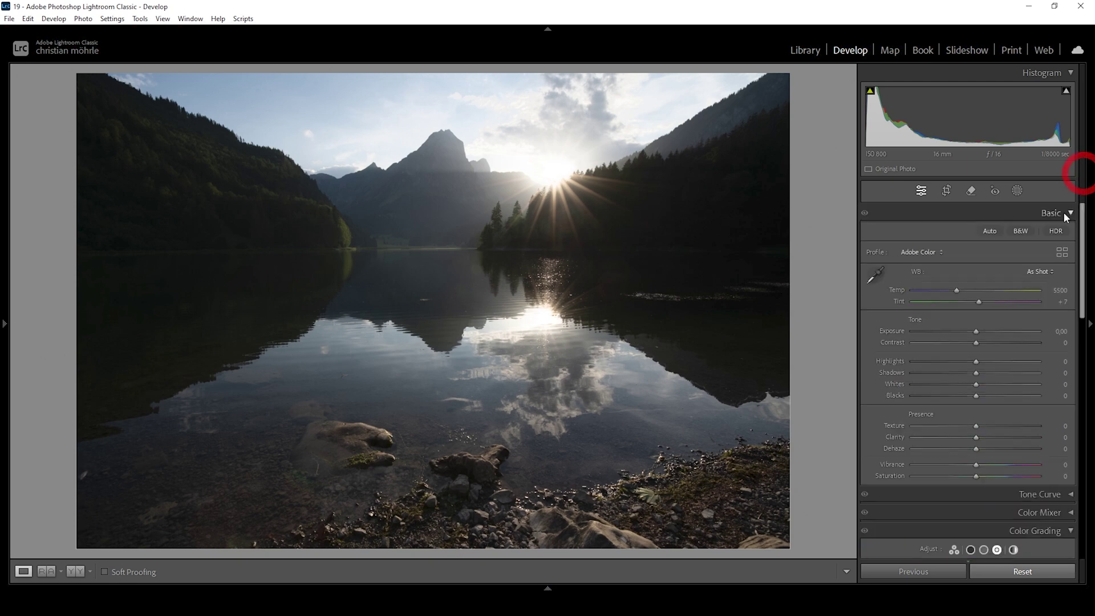
Apply the Adobe Landscape profile and warm Temp from 5500 to 5846
{"action": "left_click", "coordinate": [923, 252]}
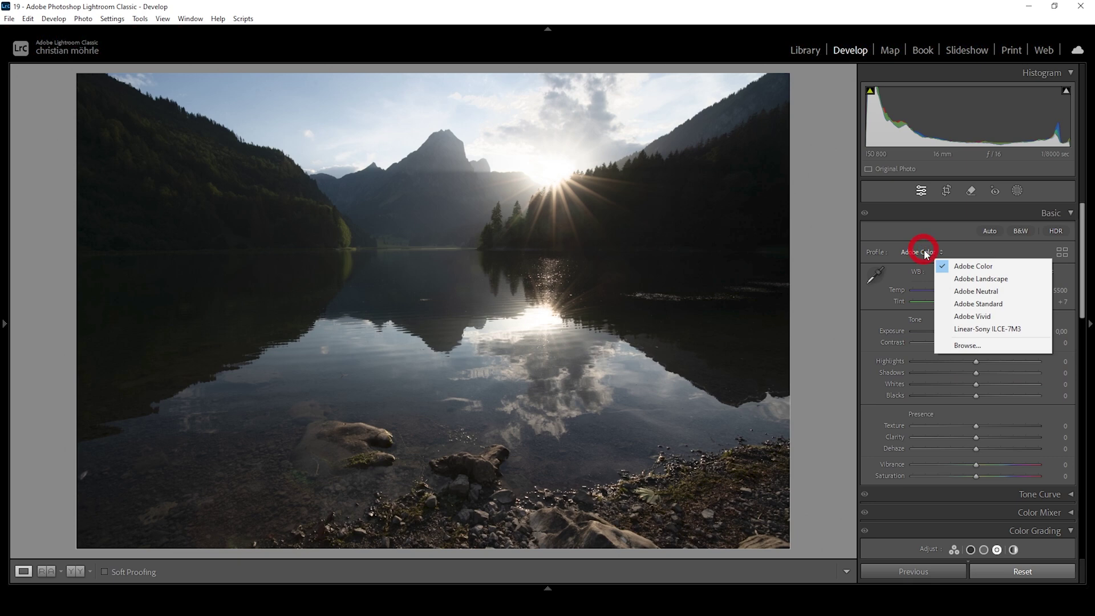
{"action": "left_click", "coordinate": [965, 280]}
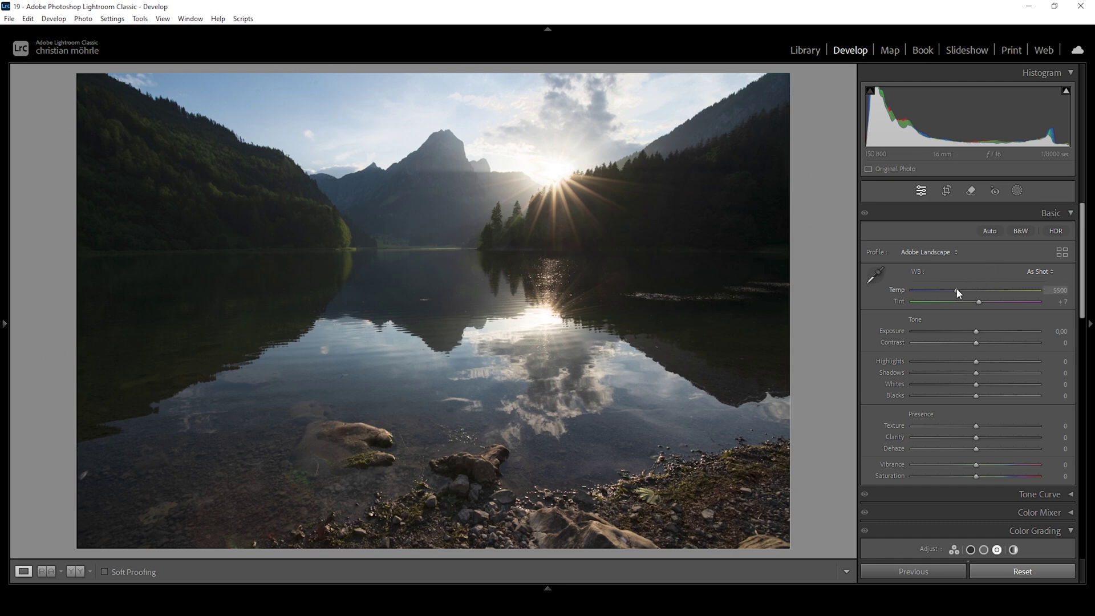
{"action": "left_click_drag", "start_coordinate": [957, 293], "coordinate": [961, 293]}
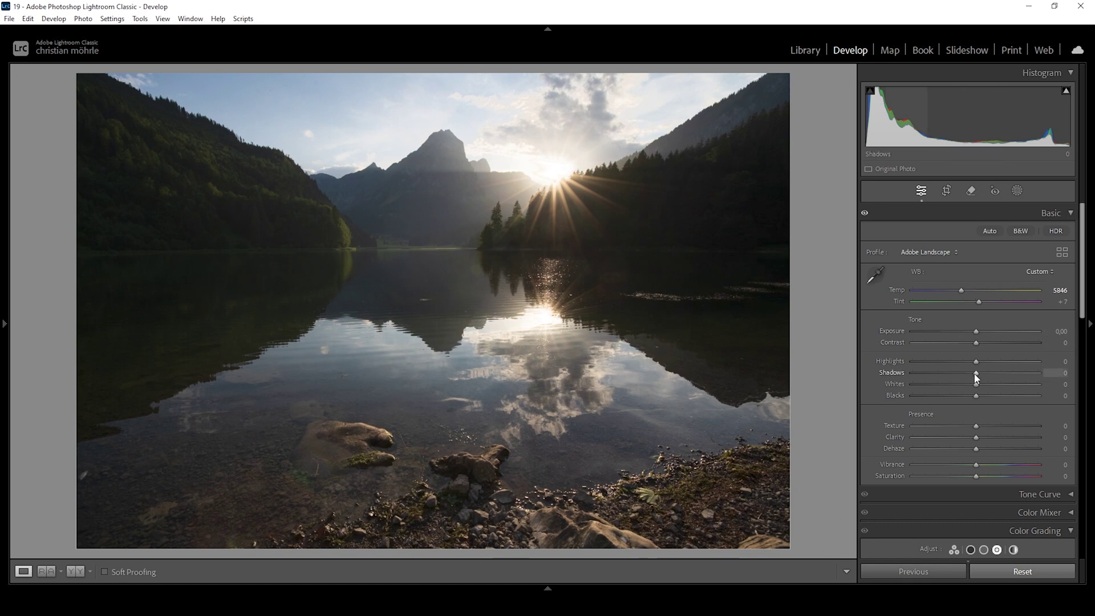
Pull Highlights down to -27 and lift Shadows toward +35
{"action": "left_click_drag", "start_coordinate": [976, 365], "coordinate": [945, 363]}
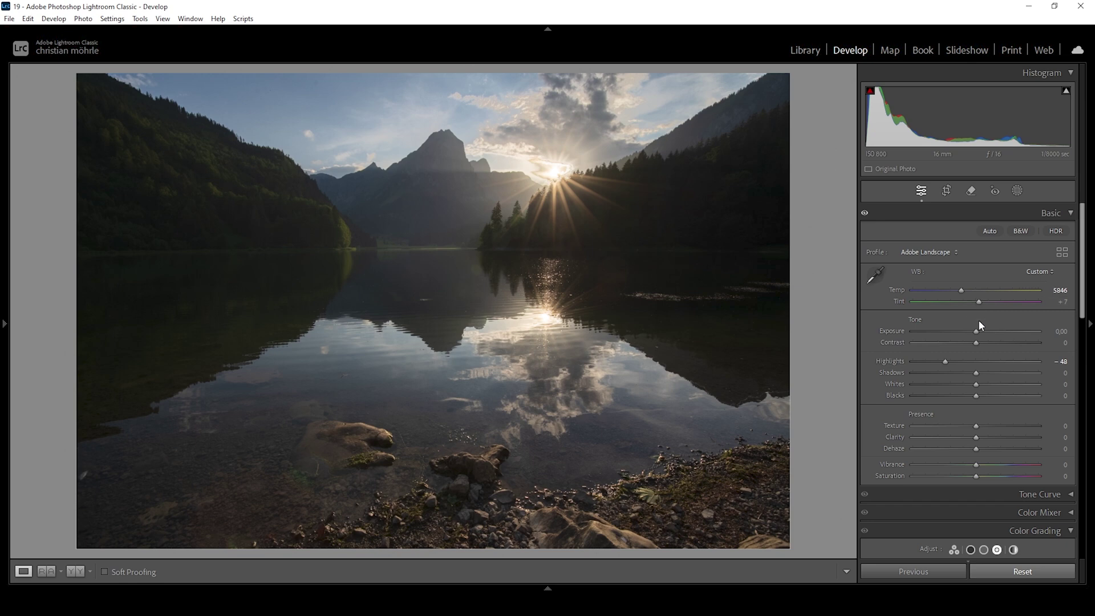
{"action": "left_click_drag", "start_coordinate": [946, 364], "coordinate": [966, 362]}
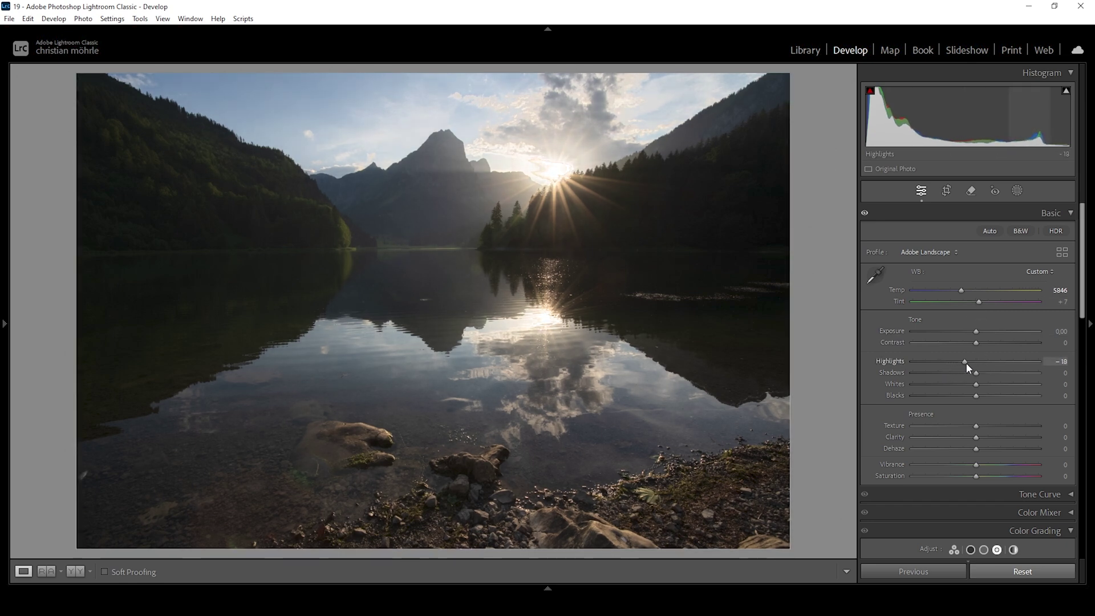
{"action": "left_click_drag", "start_coordinate": [965, 363], "coordinate": [959, 364]}
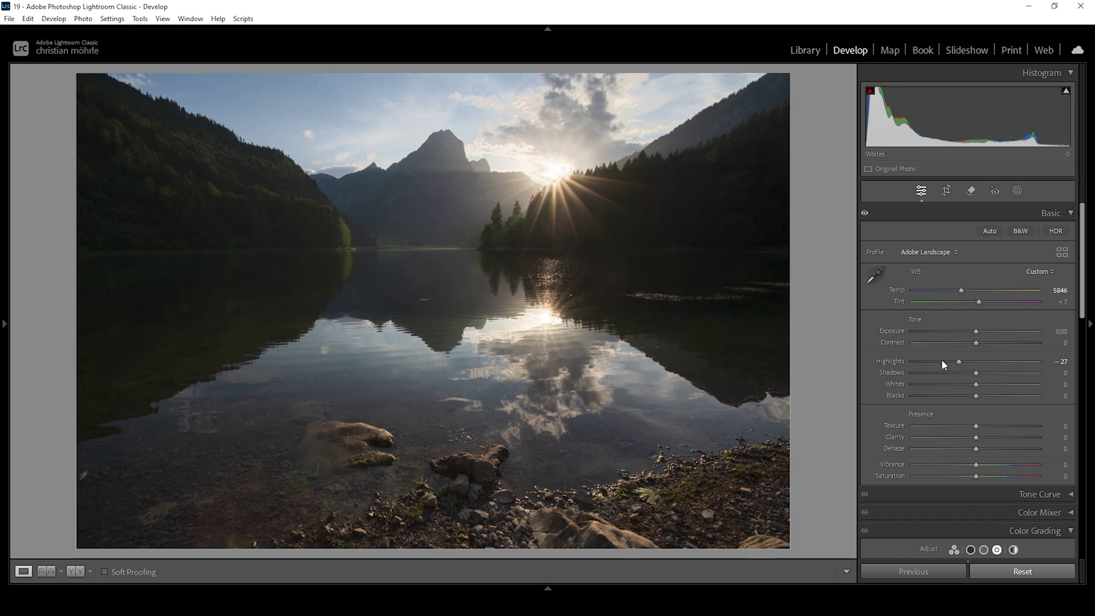
{"action": "left_click_drag", "start_coordinate": [980, 371], "coordinate": [997, 374]}
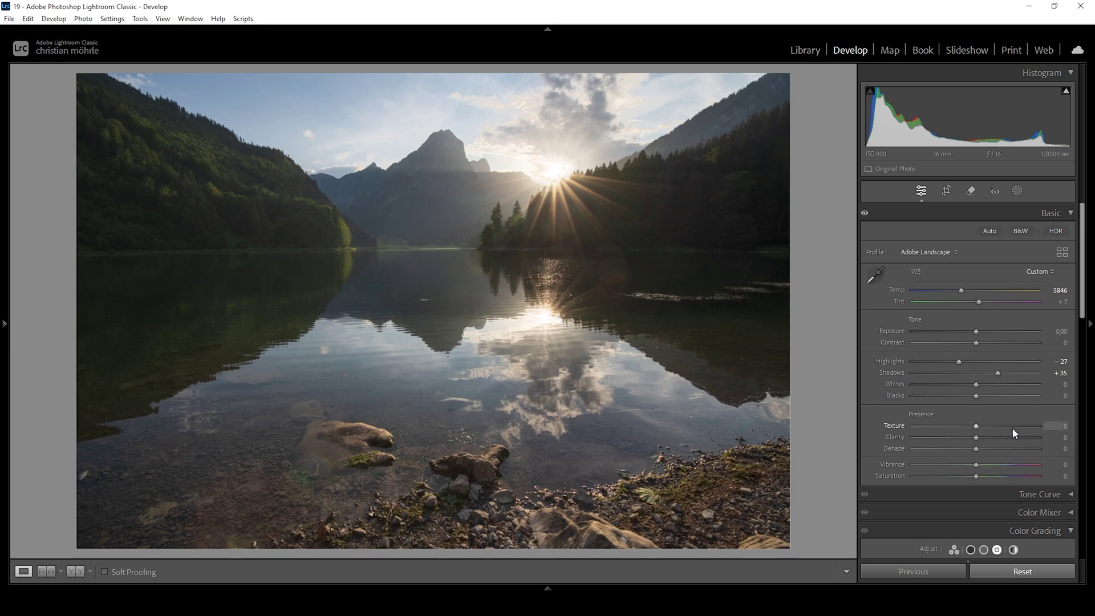
Lift Blacks to +18 and raise Whites to +10
{"action": "left_click_drag", "start_coordinate": [979, 396], "coordinate": [991, 396]}
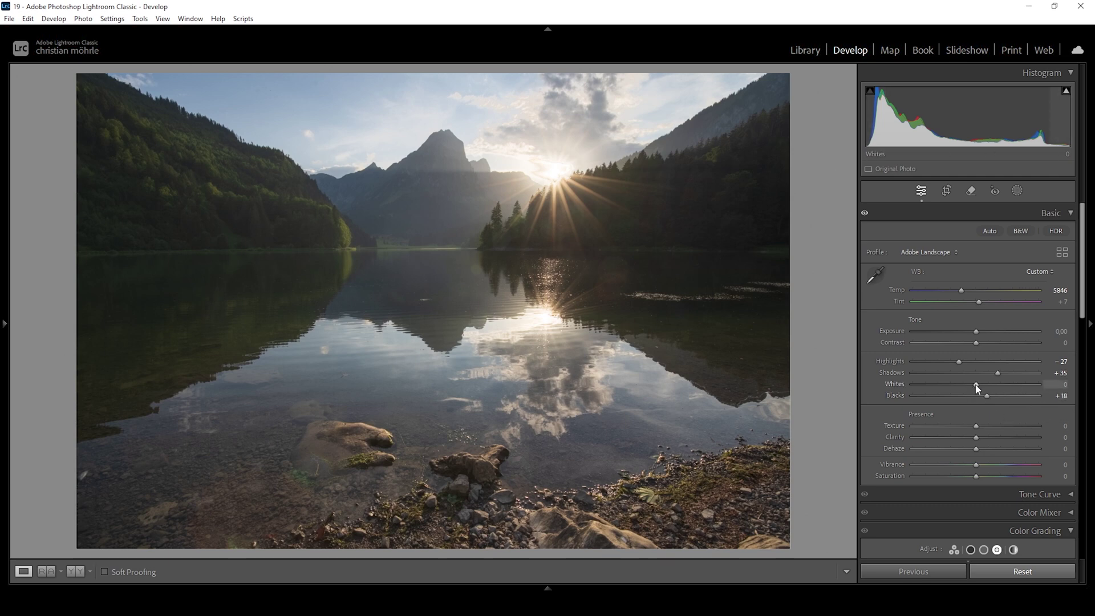
{"action": "mouse_move", "coordinate": [1066, 93]}
{"action": "left_click_drag", "start_coordinate": [979, 387], "coordinate": [981, 388]}
{"action": "left_click_drag", "start_coordinate": [982, 388], "coordinate": [982, 388]}
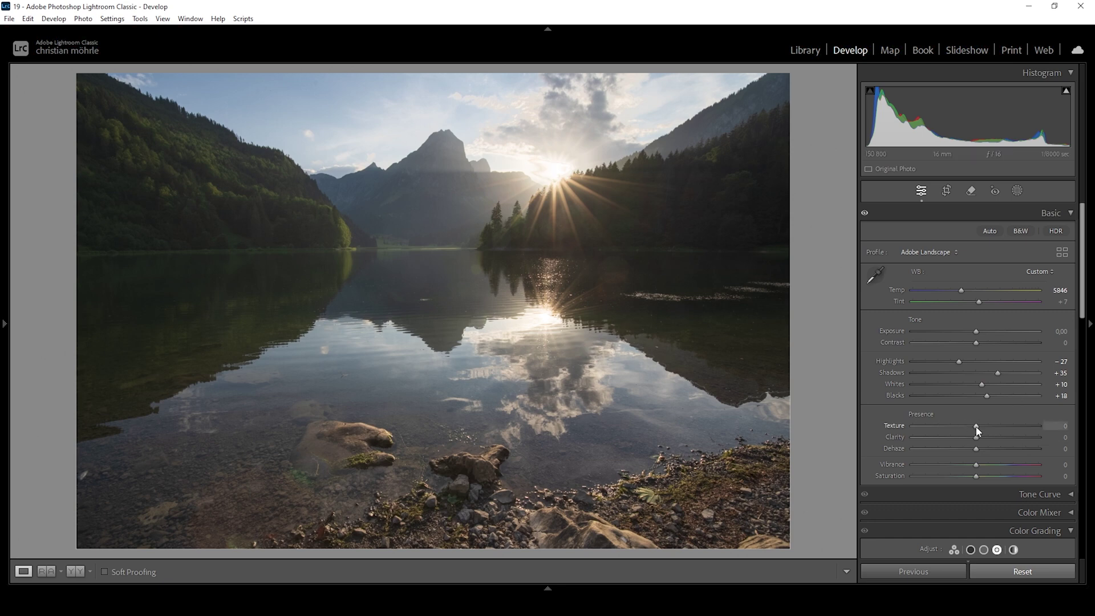
Set Texture +10, Clarity +10, Dehaze -17 and Vibrance +14
{"action": "left_click_drag", "start_coordinate": [976, 426], "coordinate": [982, 439]}
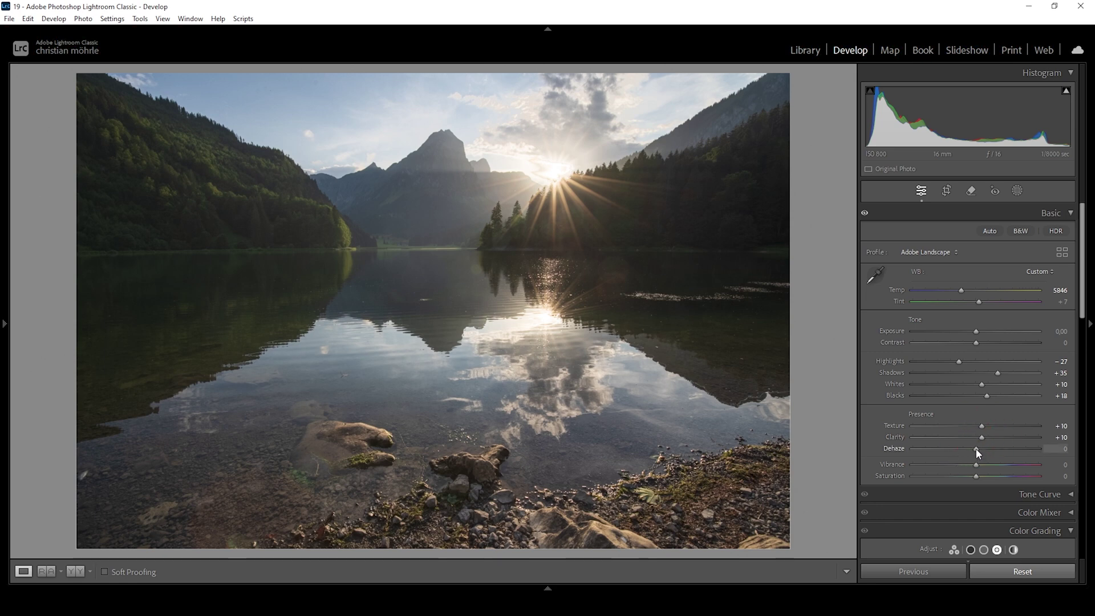
{"action": "left_click_drag", "start_coordinate": [974, 448], "coordinate": [965, 452]}
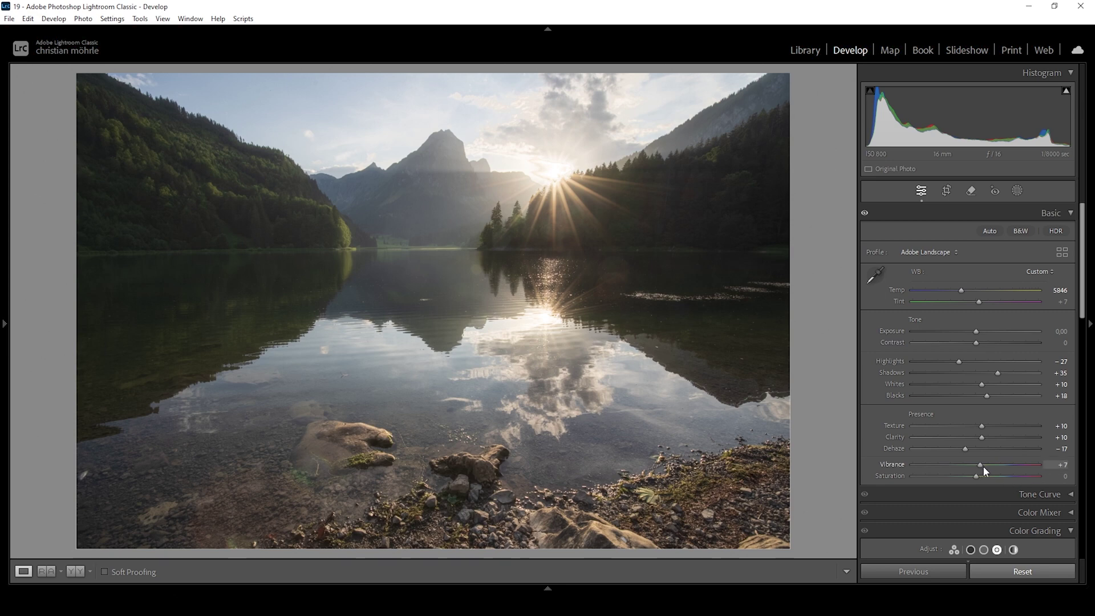
{"action": "left_click_drag", "start_coordinate": [987, 466], "coordinate": [986, 466]}
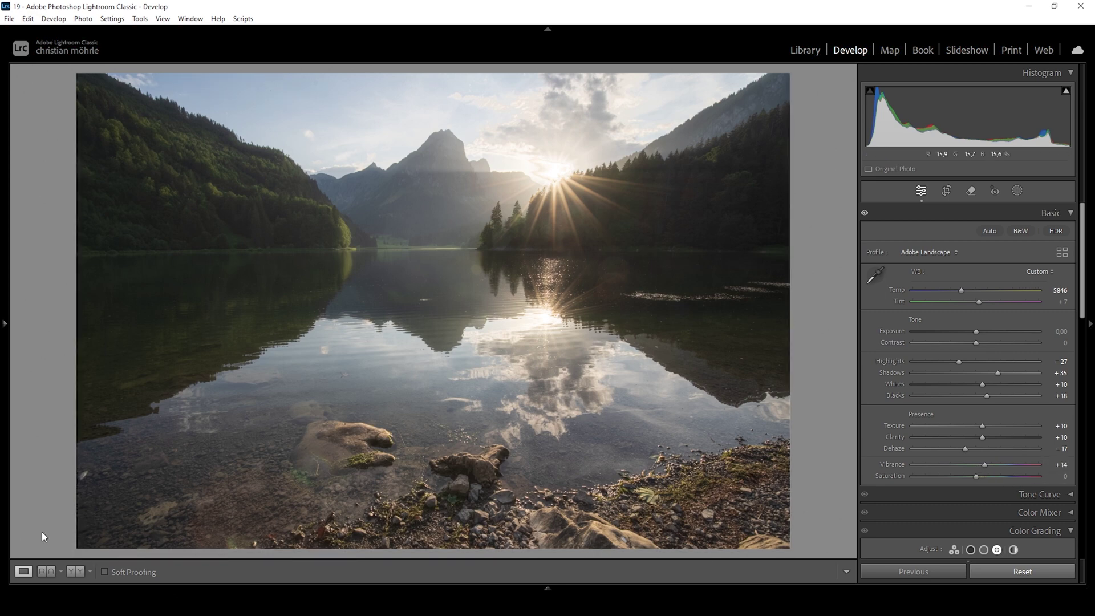
Compare Before/After side by side, return to Loupe, and open the masking panel
{"action": "left_click", "coordinate": [83, 571]}
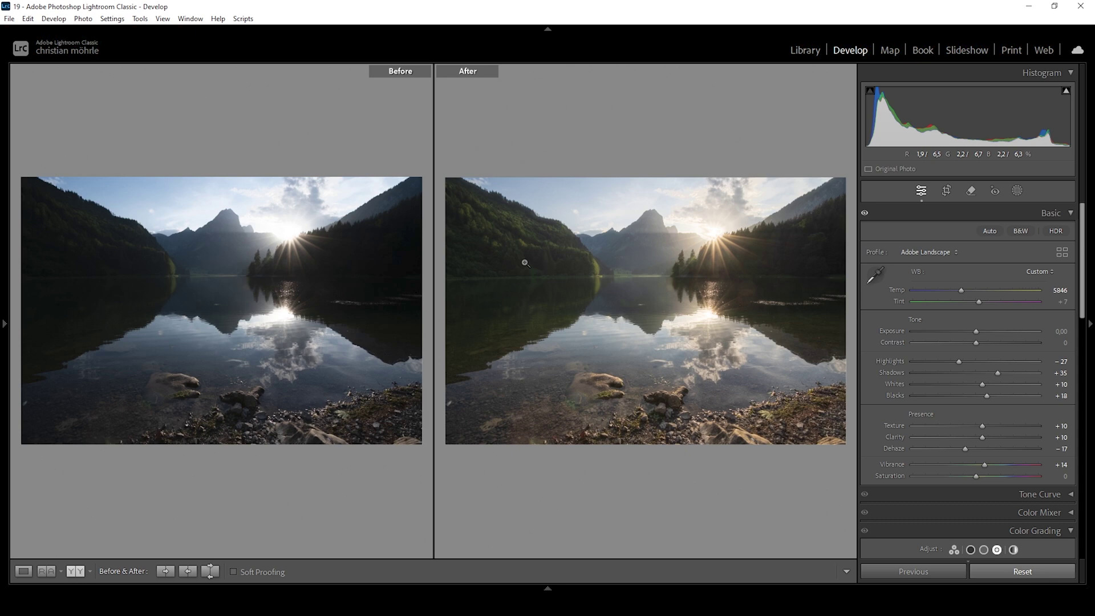
{"action": "left_click", "coordinate": [23, 572]}
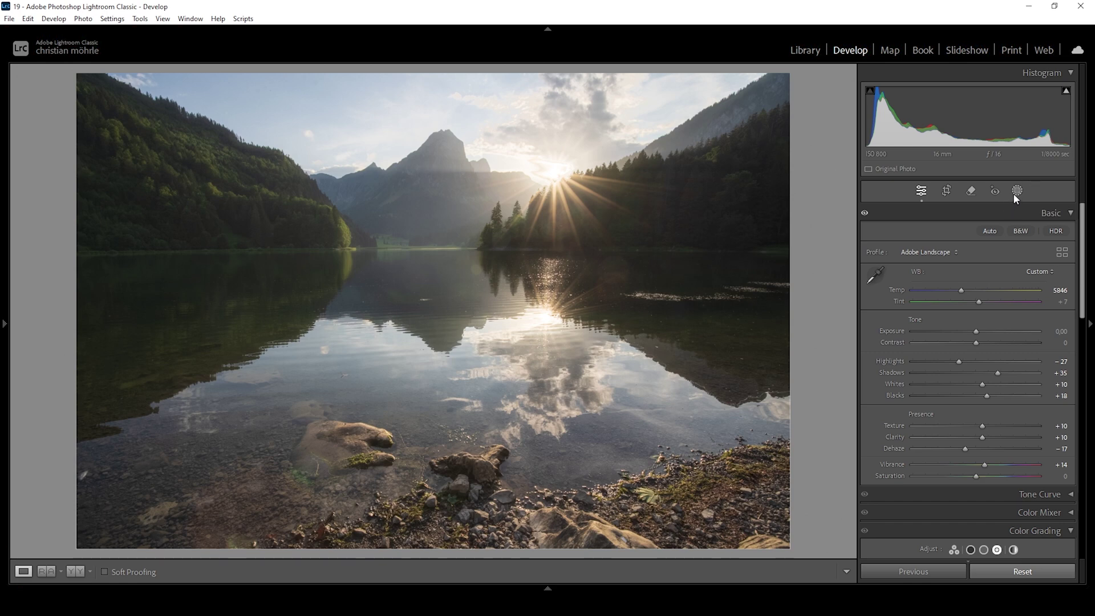
{"action": "left_click", "coordinate": [1016, 192]}
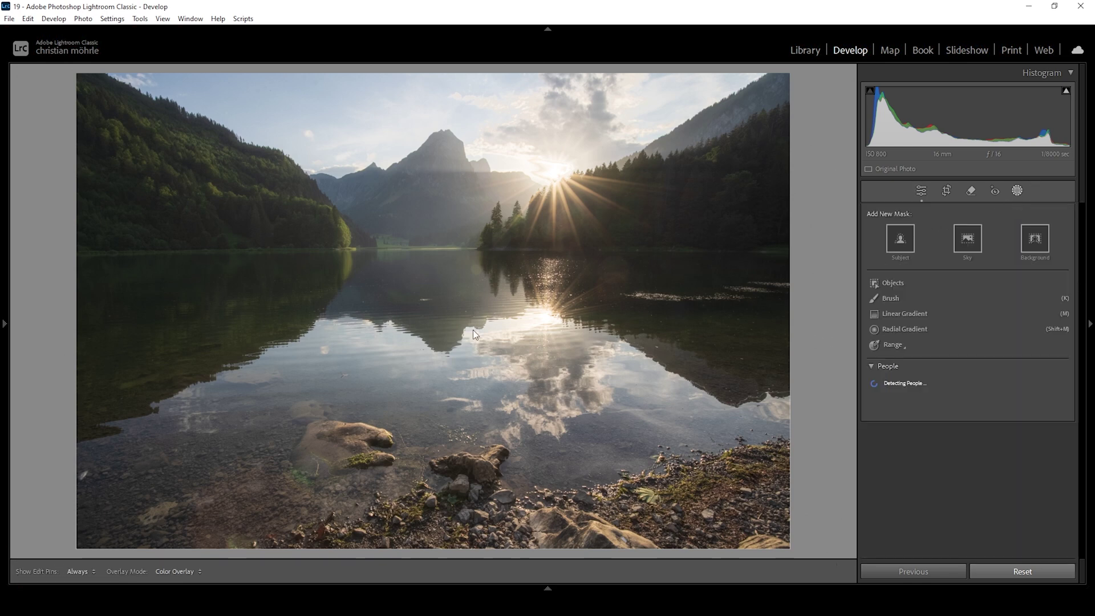
Draw a linear gradient over the lower lake and shore with Exposure -0.60
{"action": "left_click", "coordinate": [898, 313]}
{"action": "left_click_drag", "start_coordinate": [432, 463], "coordinate": [414, 323]}
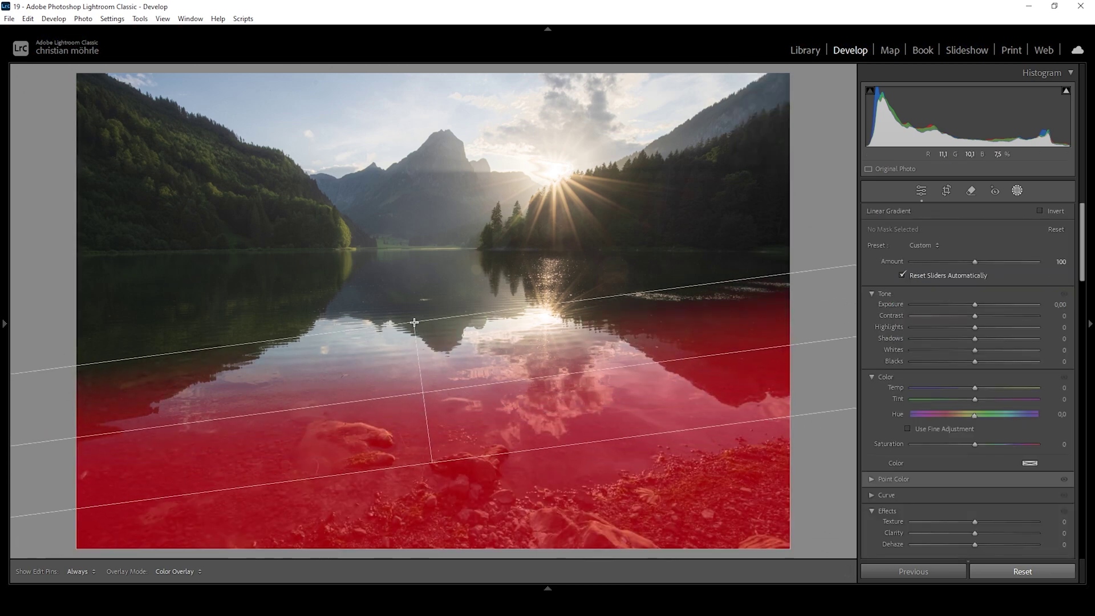
{"action": "left_click_drag", "start_coordinate": [432, 462], "coordinate": [433, 483]}
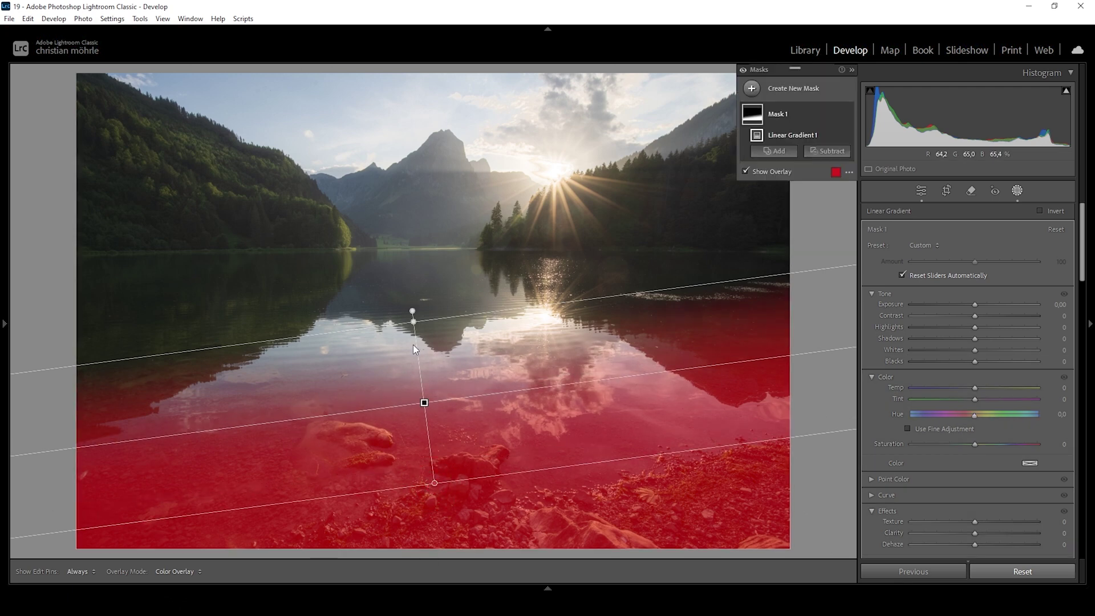
{"action": "left_click_drag", "start_coordinate": [416, 323], "coordinate": [418, 337]}
{"action": "left_click_drag", "start_coordinate": [428, 486], "coordinate": [424, 502]}
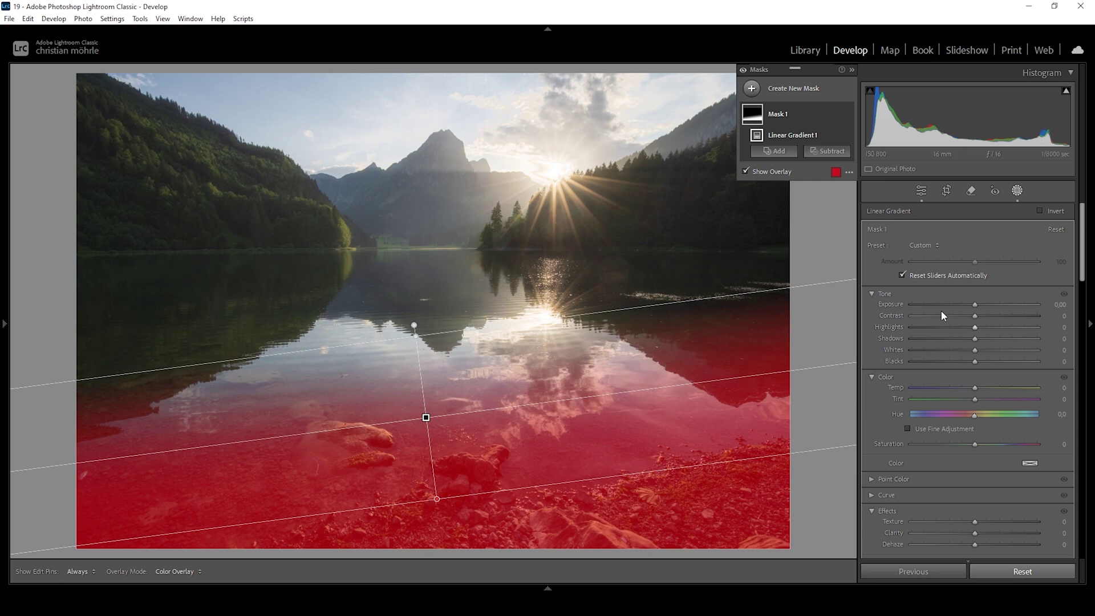
{"action": "left_click_drag", "start_coordinate": [975, 308], "coordinate": [966, 303]}
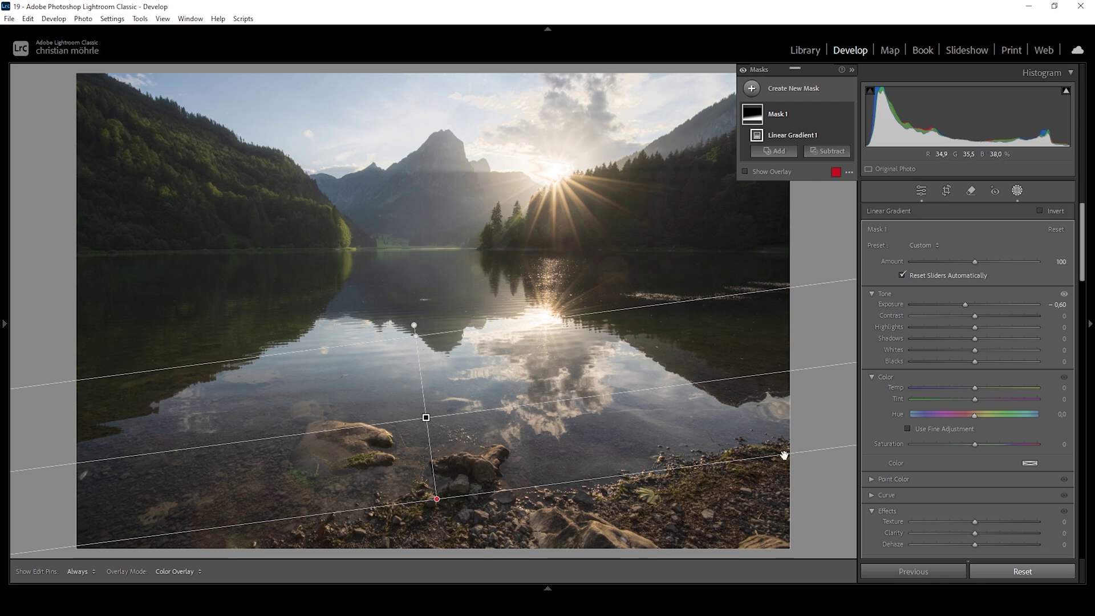
{"action": "left_click", "coordinate": [761, 98]}
Draw a top-down sky gradient, intersect it with Select Sky, and set Exposure -1.32
{"action": "left_click", "coordinate": [829, 210]}
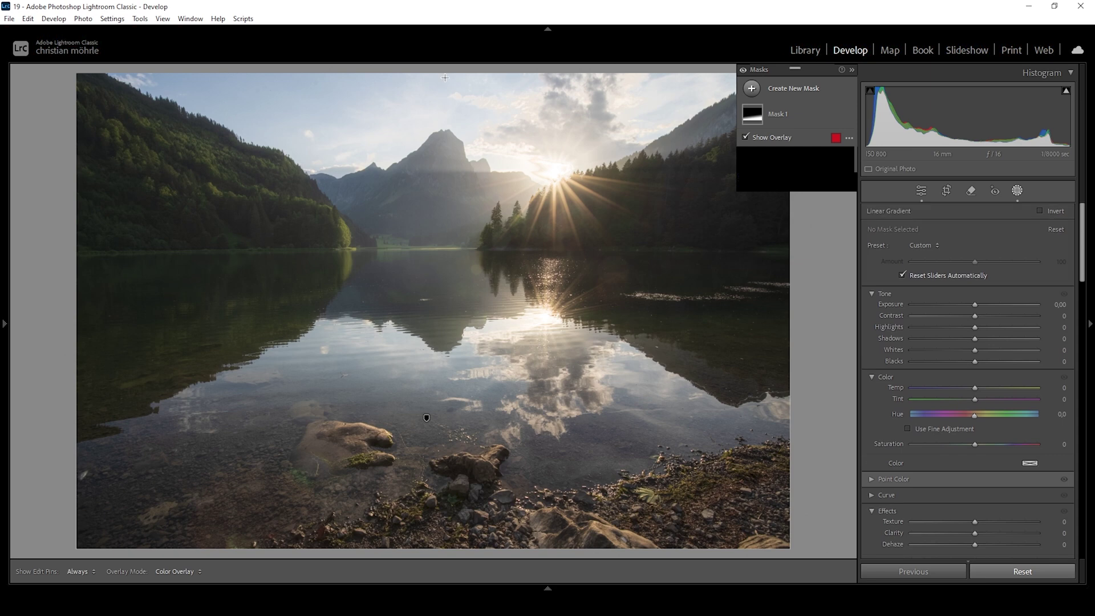
{"action": "left_click_drag", "start_coordinate": [445, 78], "coordinate": [453, 157]}
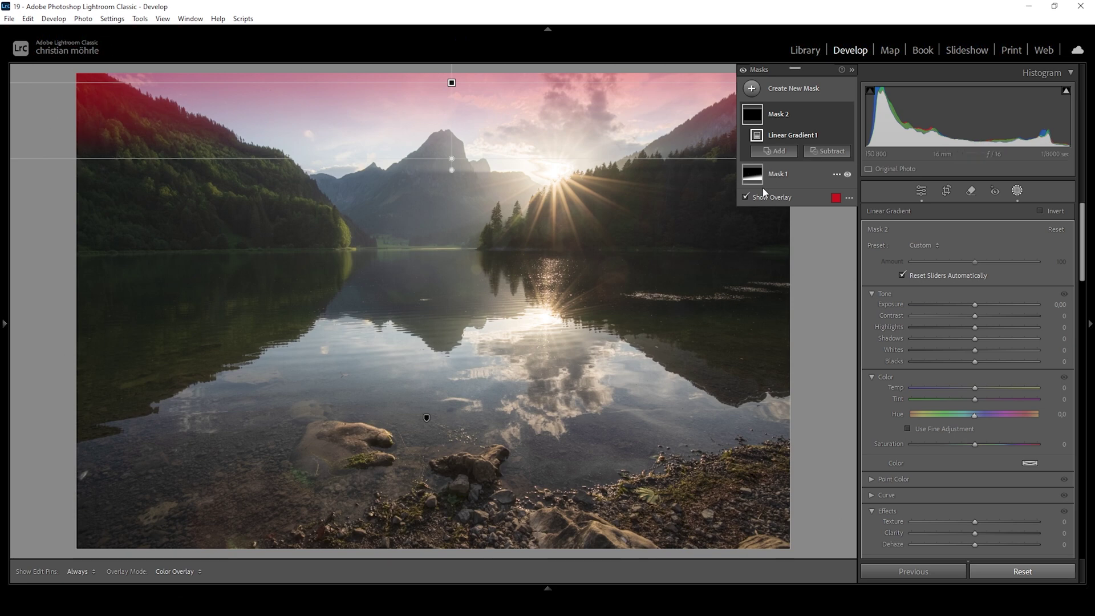
{"action": "left_click", "coordinate": [835, 114]}
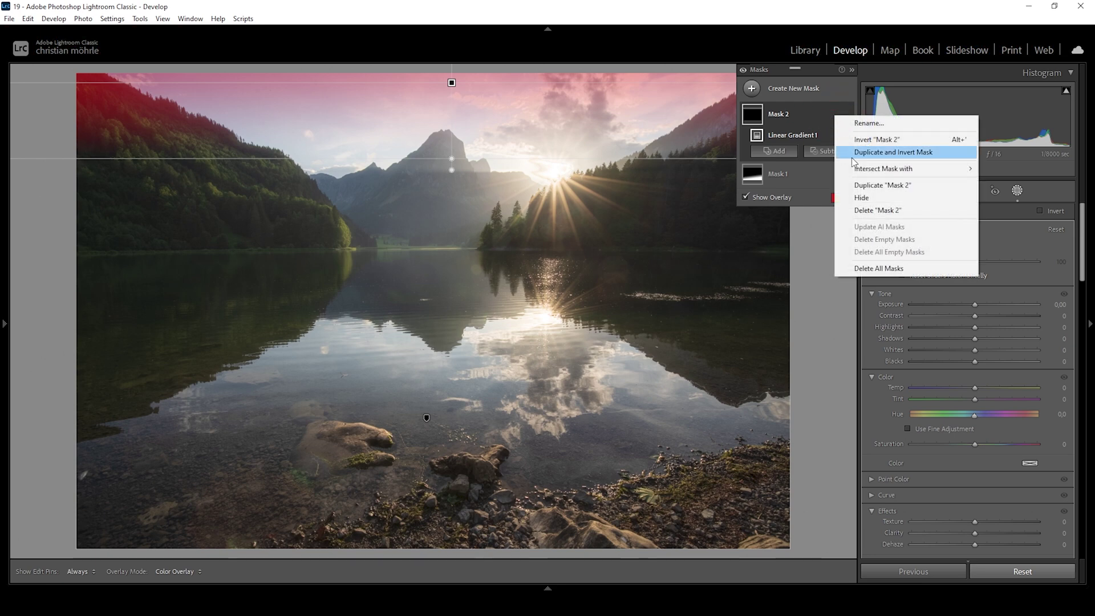
{"action": "mouse_move", "coordinate": [893, 171]}
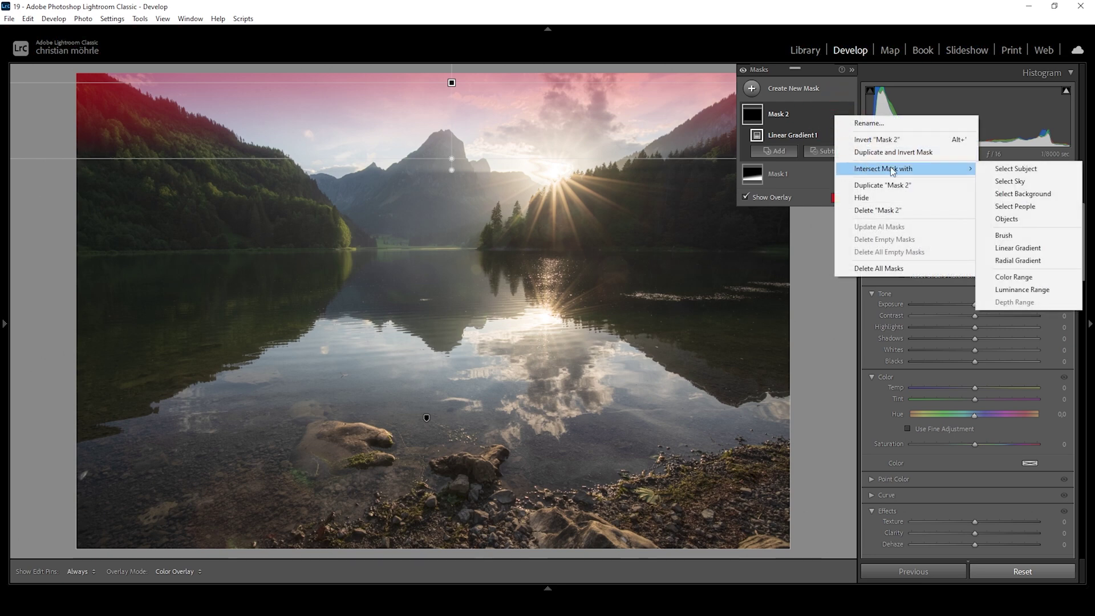
{"action": "left_click", "coordinate": [1013, 182]}
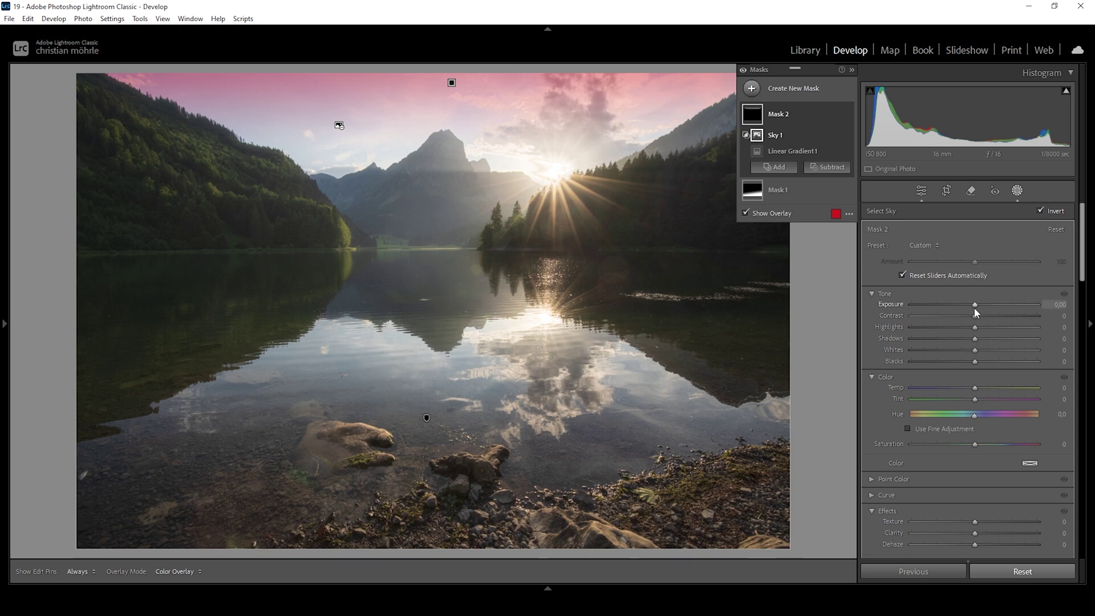
{"action": "left_click_drag", "start_coordinate": [974, 307], "coordinate": [953, 306]}
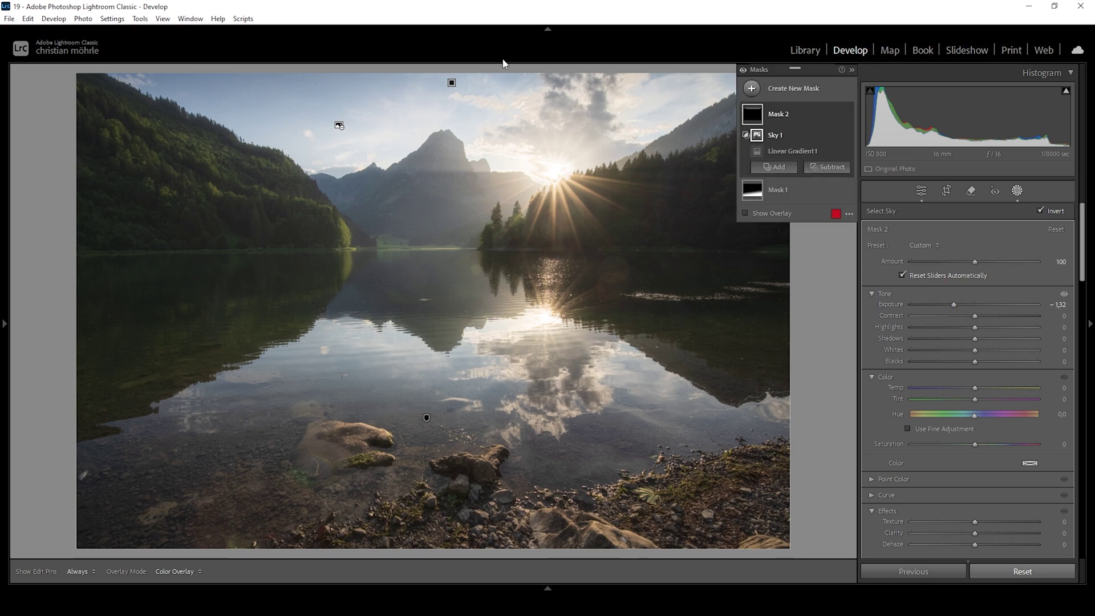
Create a lake gradient mask, subtracting a second gradient from the lower foreground
{"action": "left_click", "coordinate": [752, 89]}
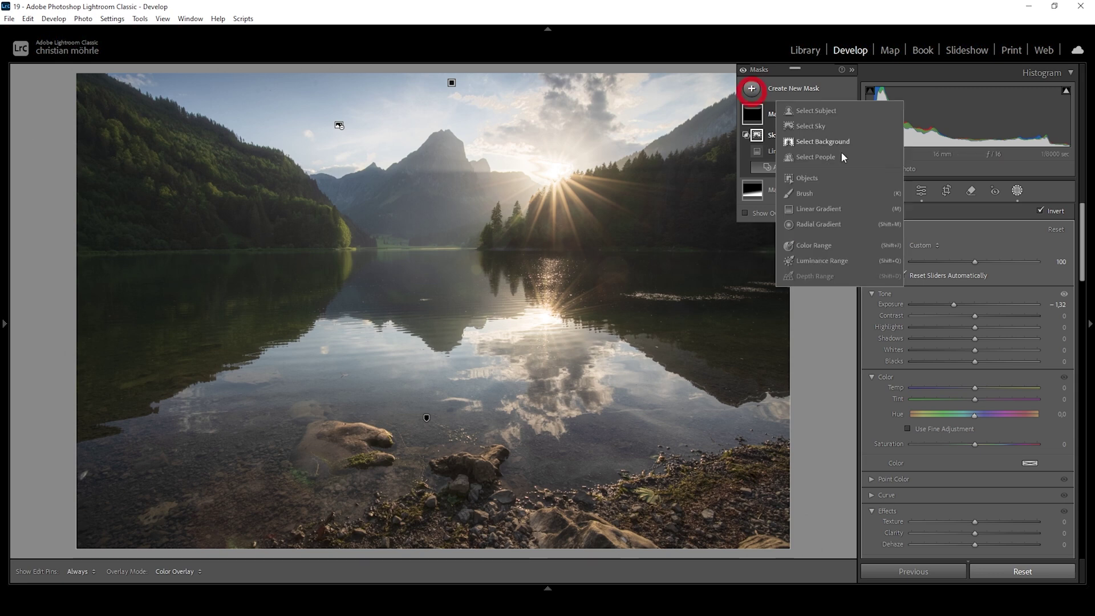
{"action": "left_click", "coordinate": [804, 208]}
{"action": "mouse_move", "coordinate": [427, 245]}
{"action": "left_mouse_down"}
{"action": "mouse_move", "coordinate": [428, 265]}
{"action": "mouse_move", "coordinate": [427, 243]}
{"action": "left_mouse_up"}
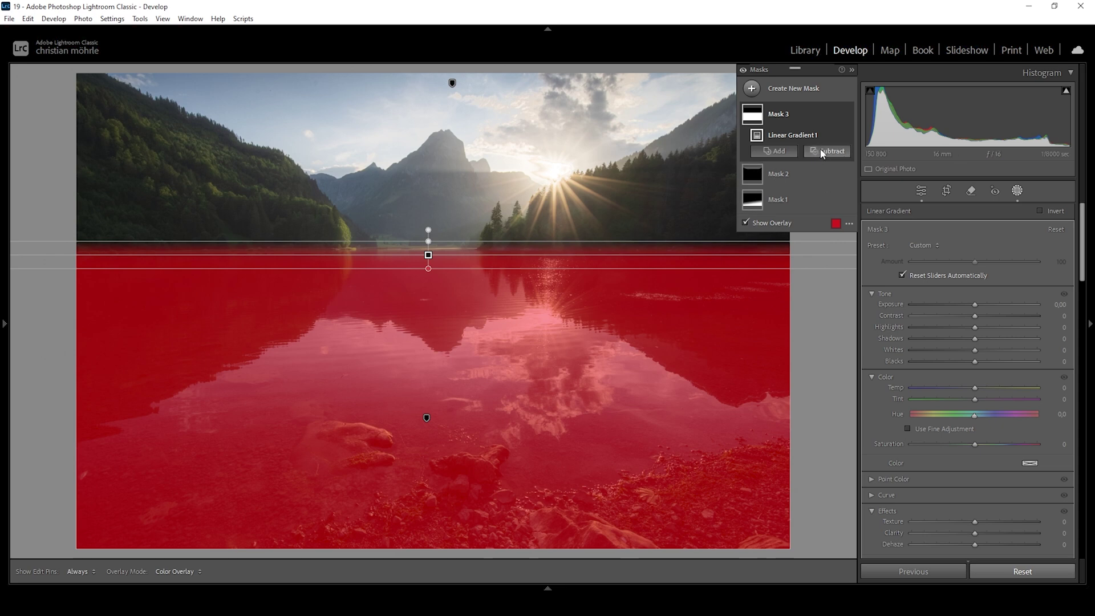
{"action": "left_click", "coordinate": [823, 152]}
{"action": "left_click", "coordinate": [838, 275]}
{"action": "left_click_drag", "start_coordinate": [480, 489], "coordinate": [461, 295]}
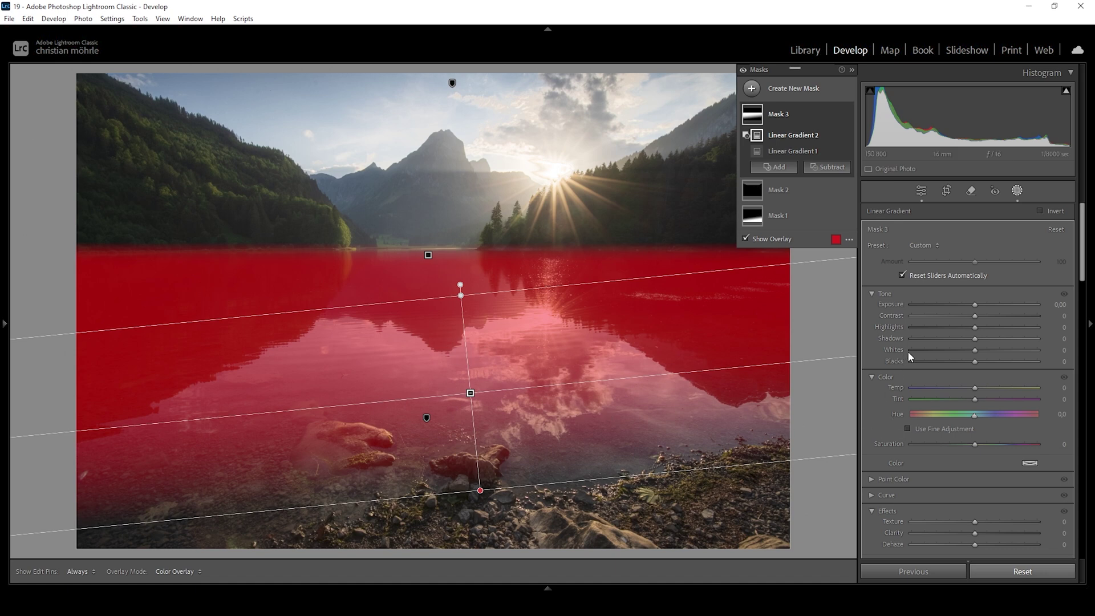
Raise Mask 3's Clarity to +36
{"action": "left_click_drag", "start_coordinate": [974, 328], "coordinate": [942, 328]}
{"action": "left_click_drag", "start_coordinate": [1082, 227], "coordinate": [1080, 281]}
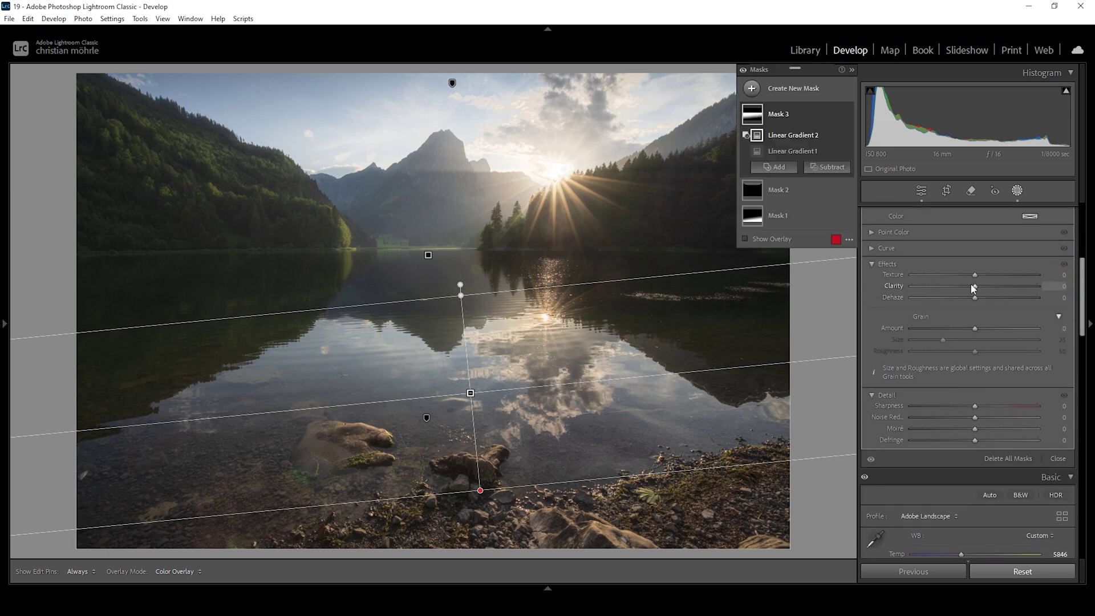
{"action": "left_click_drag", "start_coordinate": [975, 286], "coordinate": [991, 288]}
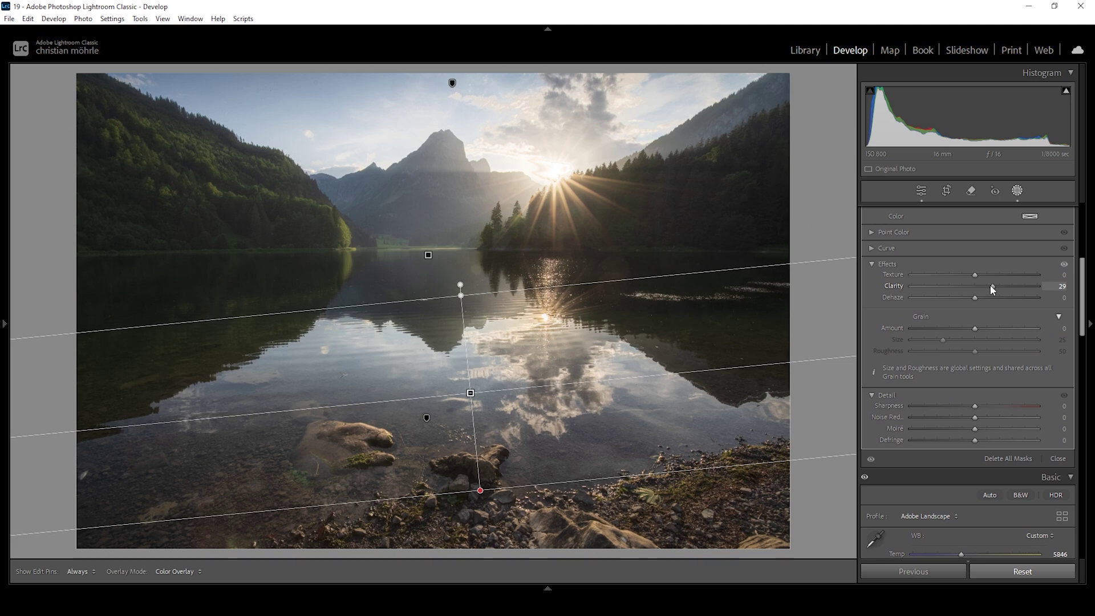
{"action": "left_click_drag", "start_coordinate": [989, 288], "coordinate": [994, 286]}
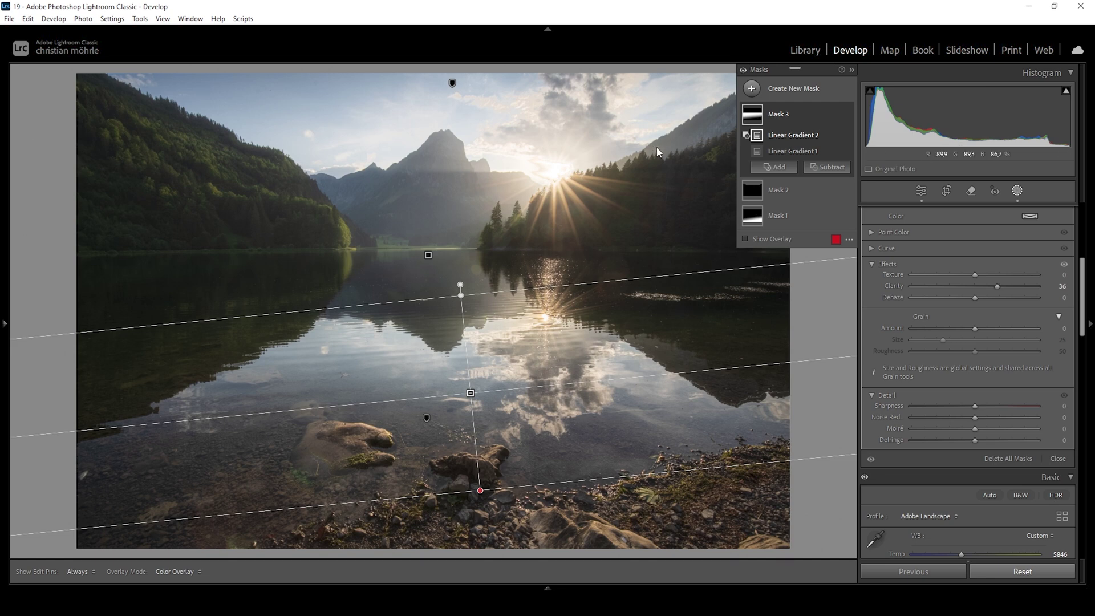
Create Mask 4 as a linear gradient above the waterline, minus the sky
{"action": "left_click", "coordinate": [751, 89]}
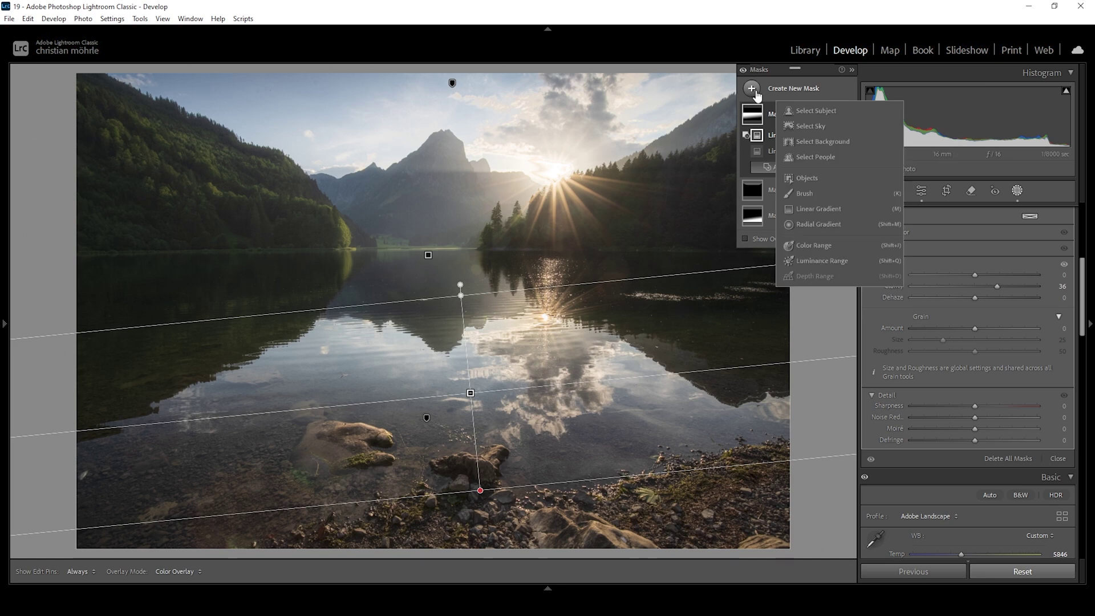
{"action": "left_click", "coordinate": [821, 209]}
{"action": "left_click_drag", "start_coordinate": [320, 247], "coordinate": [322, 251]}
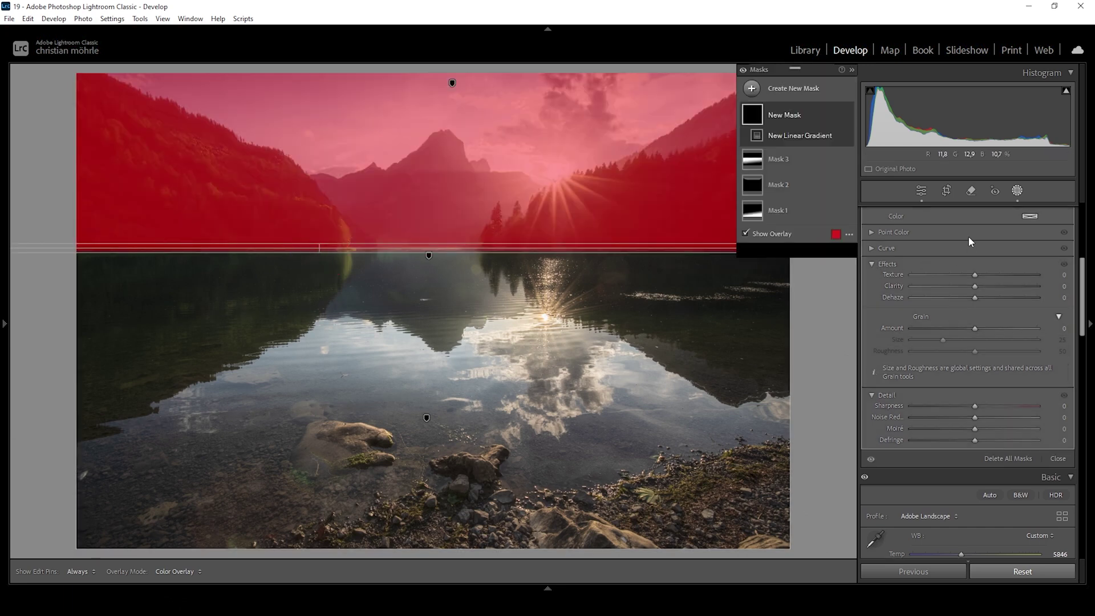
{"action": "left_click", "coordinate": [818, 151]}
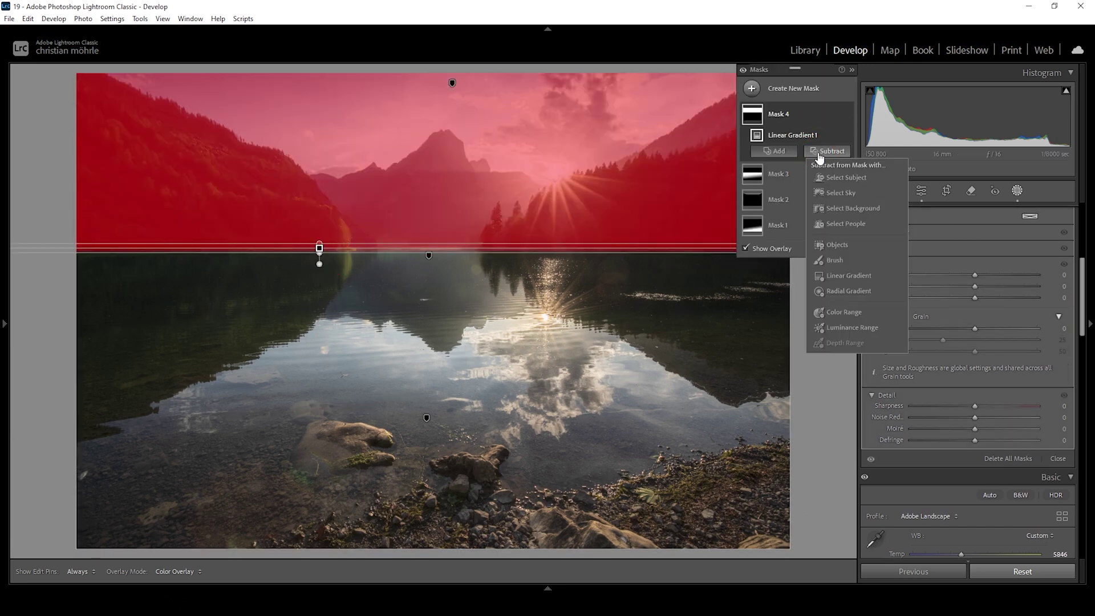
{"action": "left_click", "coordinate": [837, 195]}
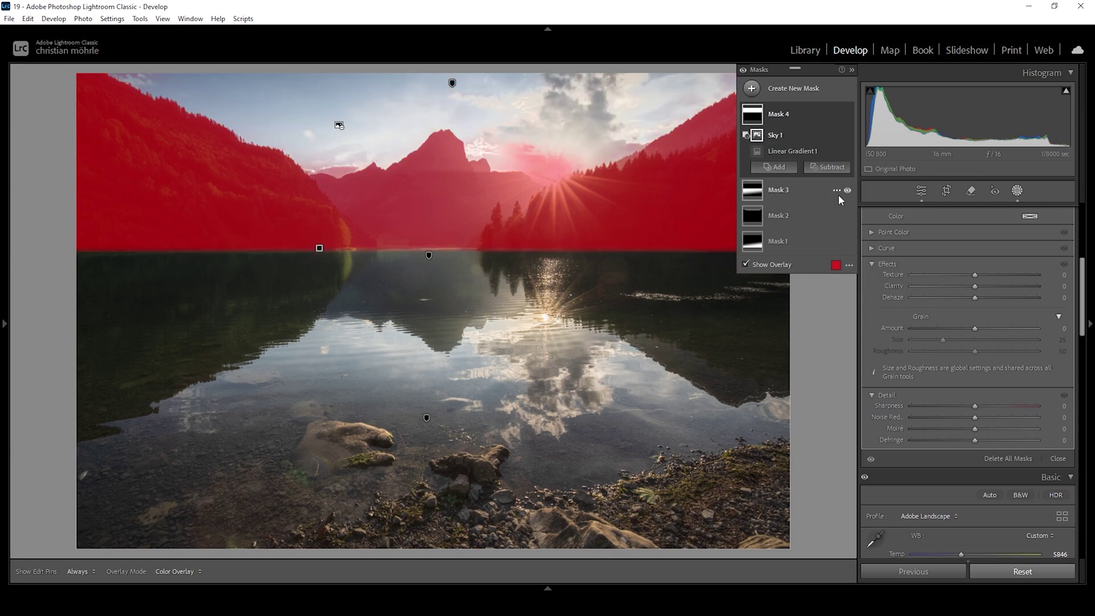
Subtract the central mountains from Mask 4 with an Objects rectangle selection
{"action": "left_click", "coordinate": [818, 166]}
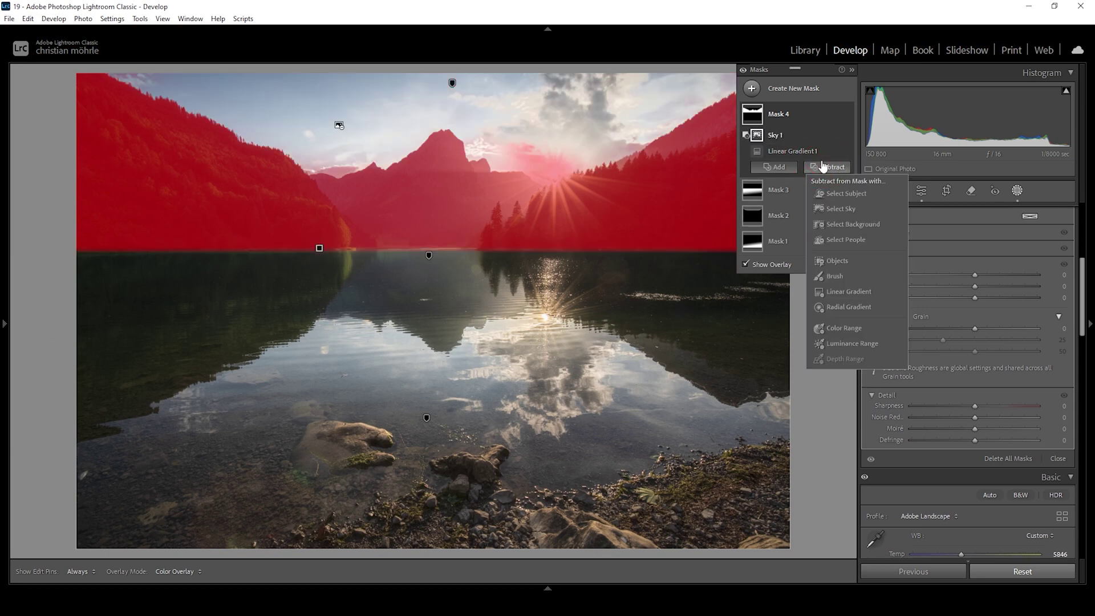
{"action": "left_click", "coordinate": [842, 261]}
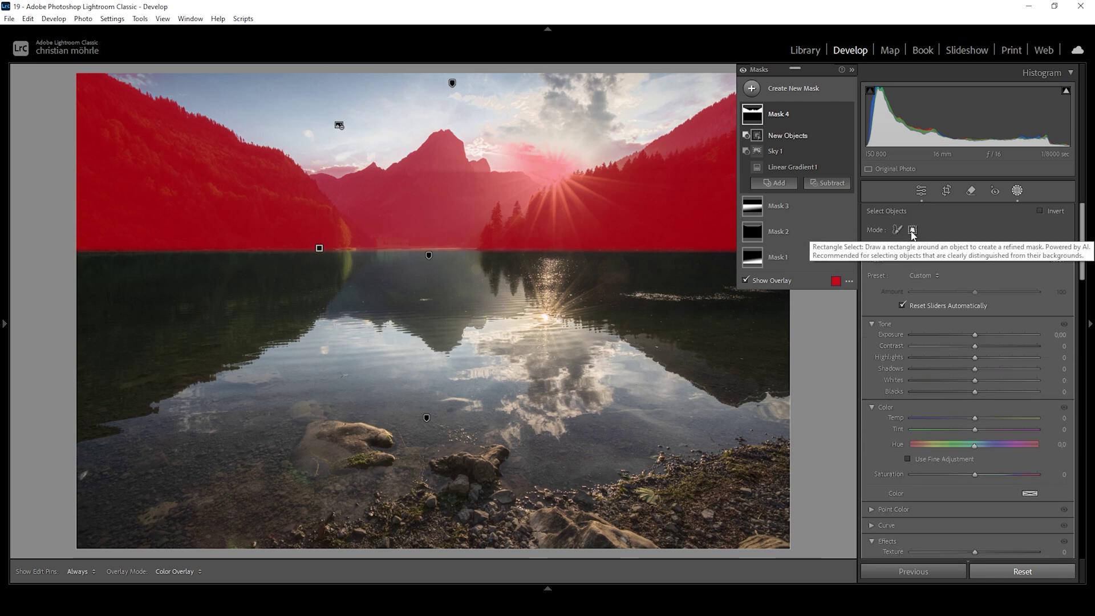
{"action": "left_click", "coordinate": [911, 231]}
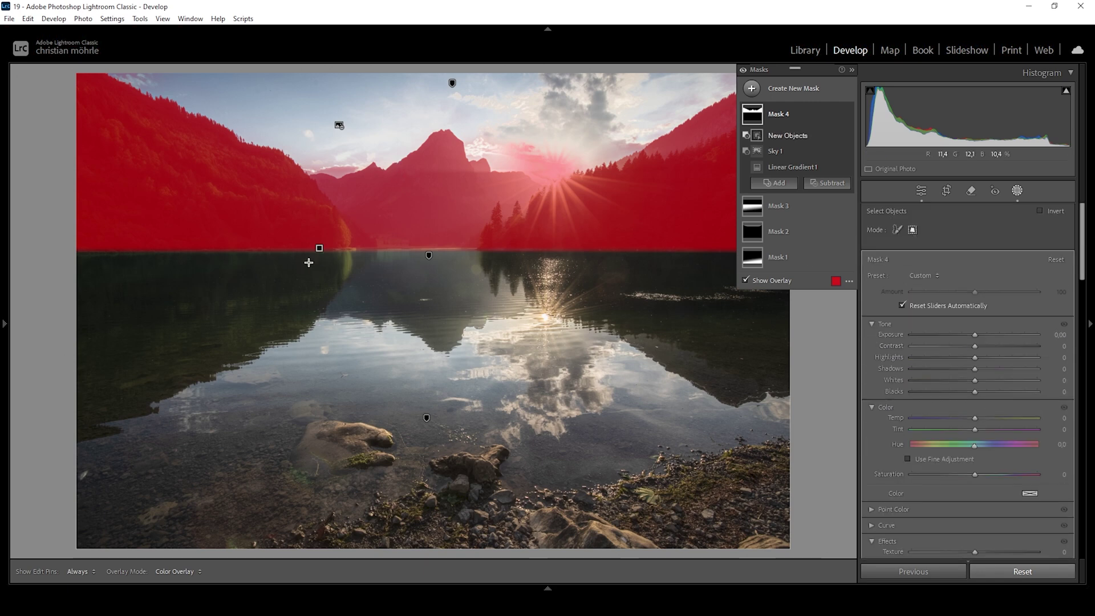
{"action": "left_click_drag", "start_coordinate": [294, 261], "coordinate": [566, 118]}
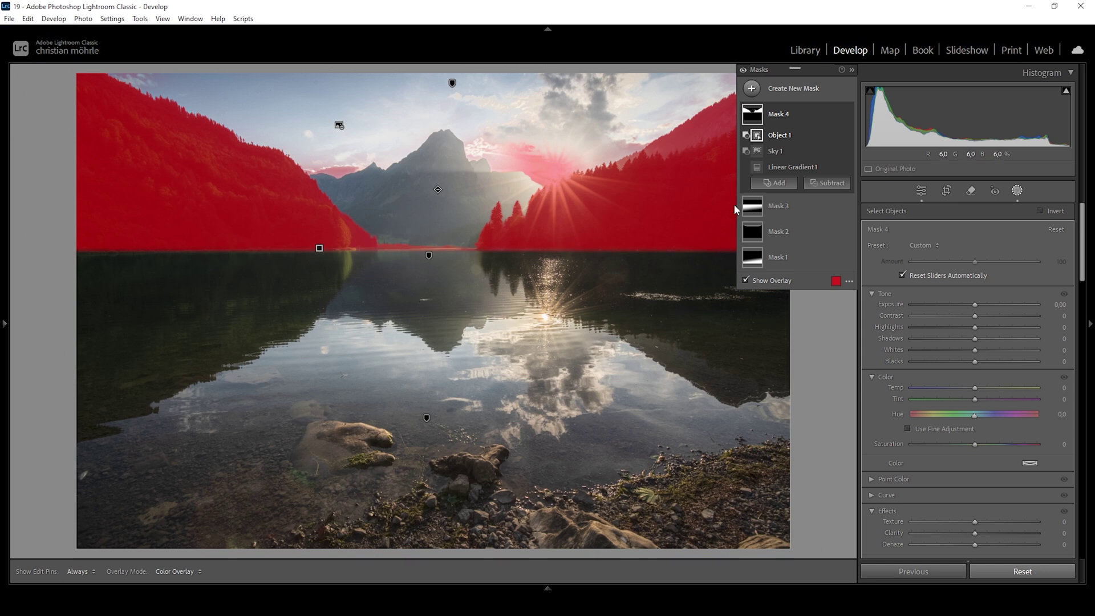
Subtract a linear gradient removing the right side of the scene from Mask 4
{"action": "left_click", "coordinate": [823, 183]}
{"action": "key", "text": "Escape"}
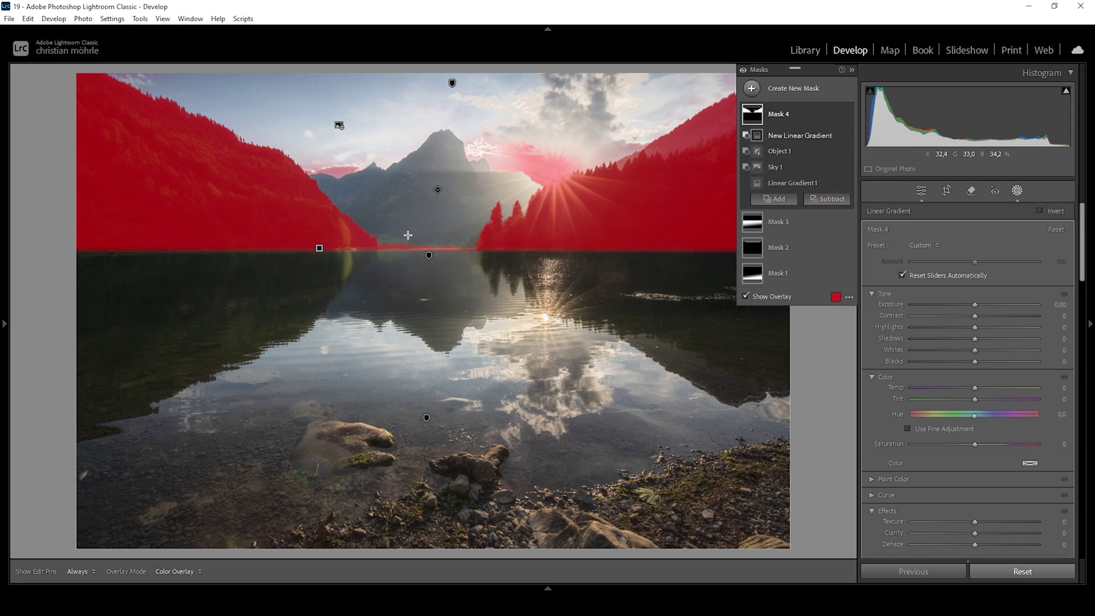
{"action": "left_click_drag", "start_coordinate": [388, 231], "coordinate": [371, 236]}
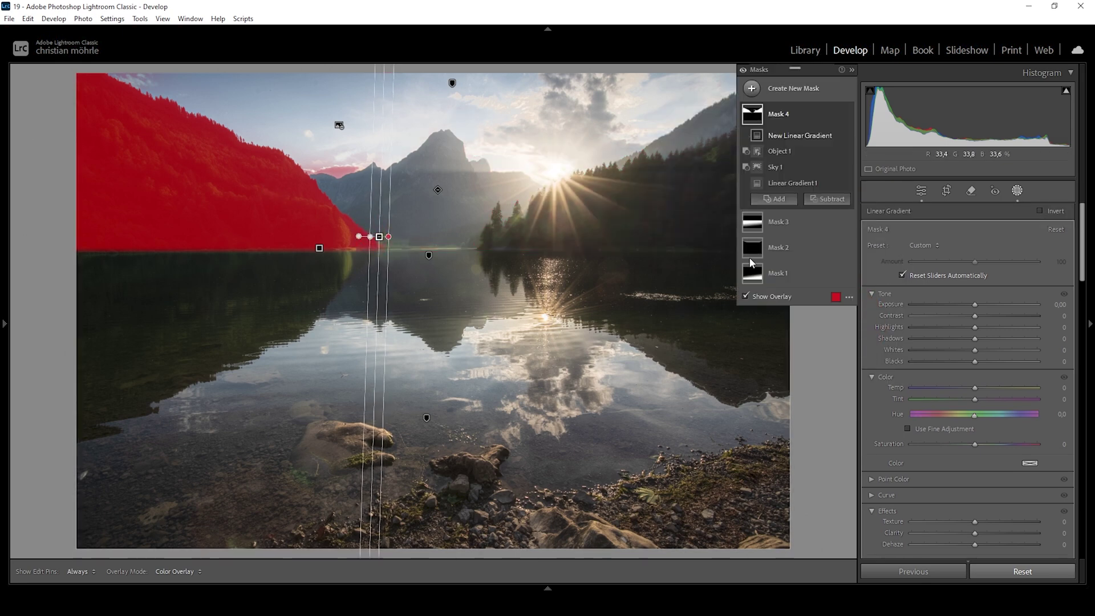
Erase the leftover mask tail near the waterline with an enlarged subtract brush
{"action": "left_click", "coordinate": [832, 199]}
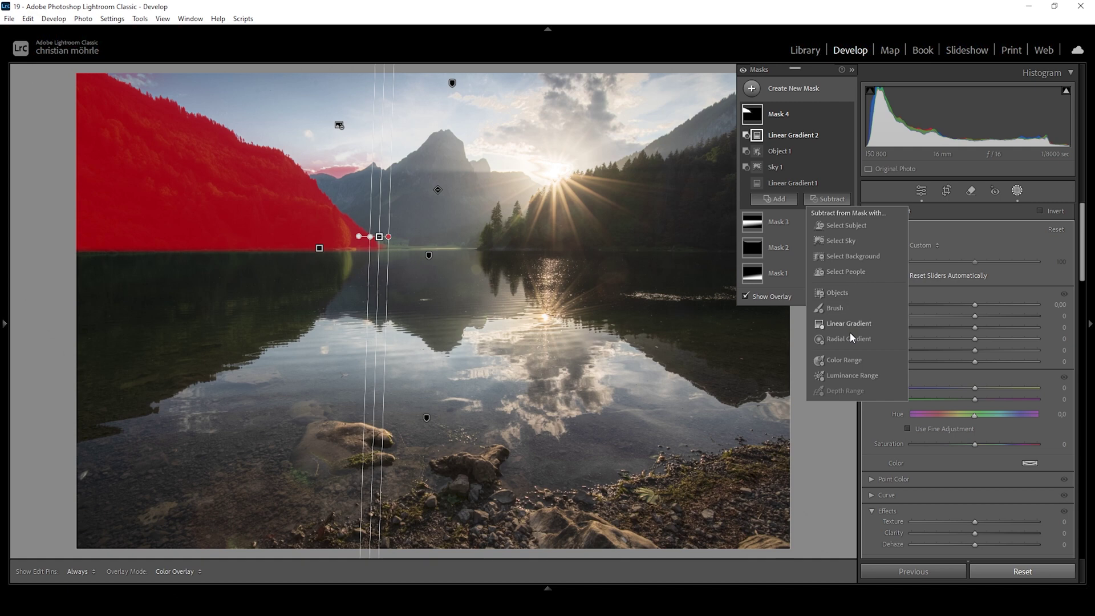
{"action": "key", "text": "Escape"}
{"action": "key", "text": "k"}
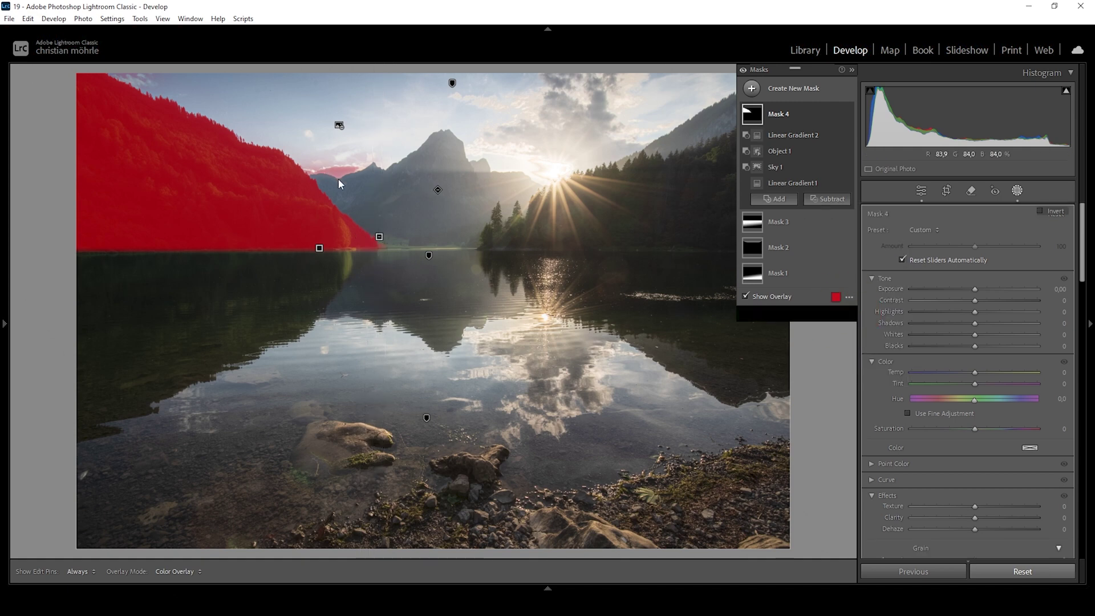
{"action": "key", "text": "shift+w"}
{"action": "key", "text": "shift+w"}
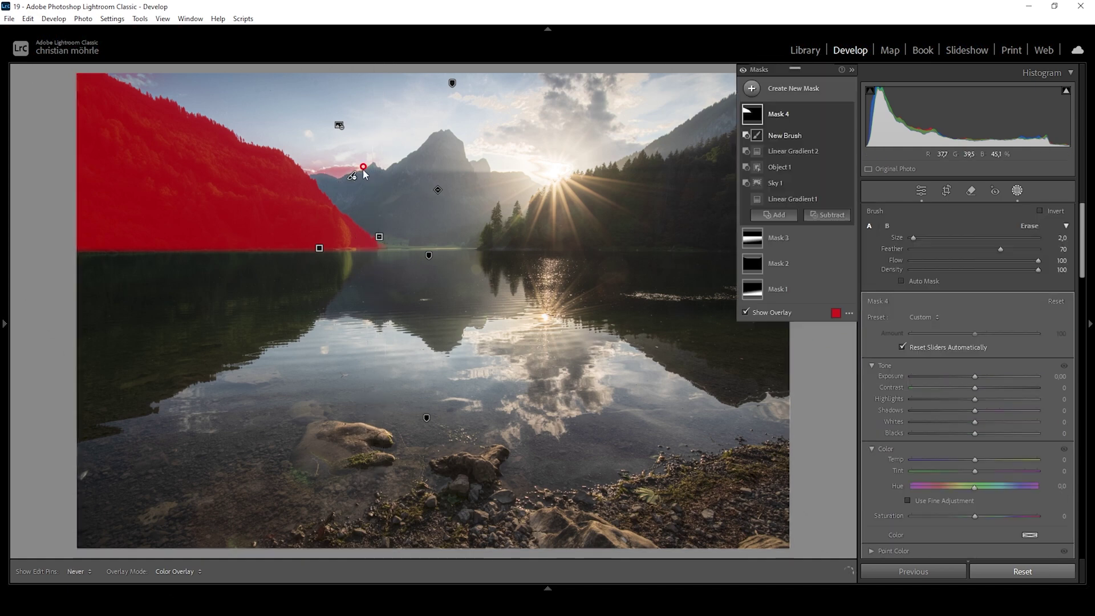
{"action": "key", "text": "h"}
{"action": "key", "text": "]"}
{"action": "key", "text": "alt"}
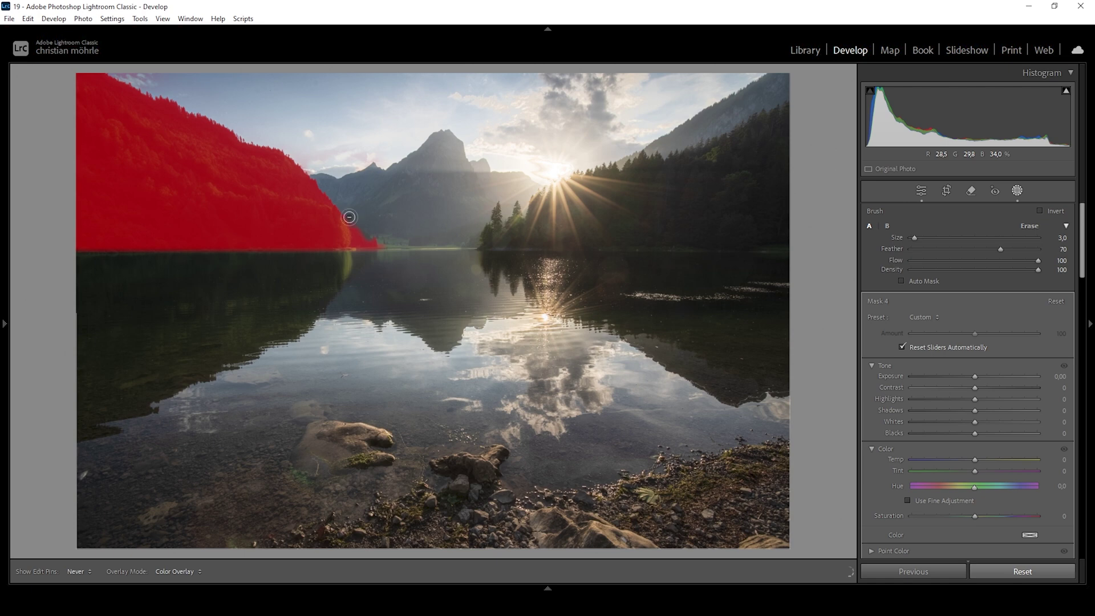
{"action": "left_click_drag", "start_coordinate": [354, 219], "coordinate": [373, 239]}
{"action": "key", "text": "shift+w"}
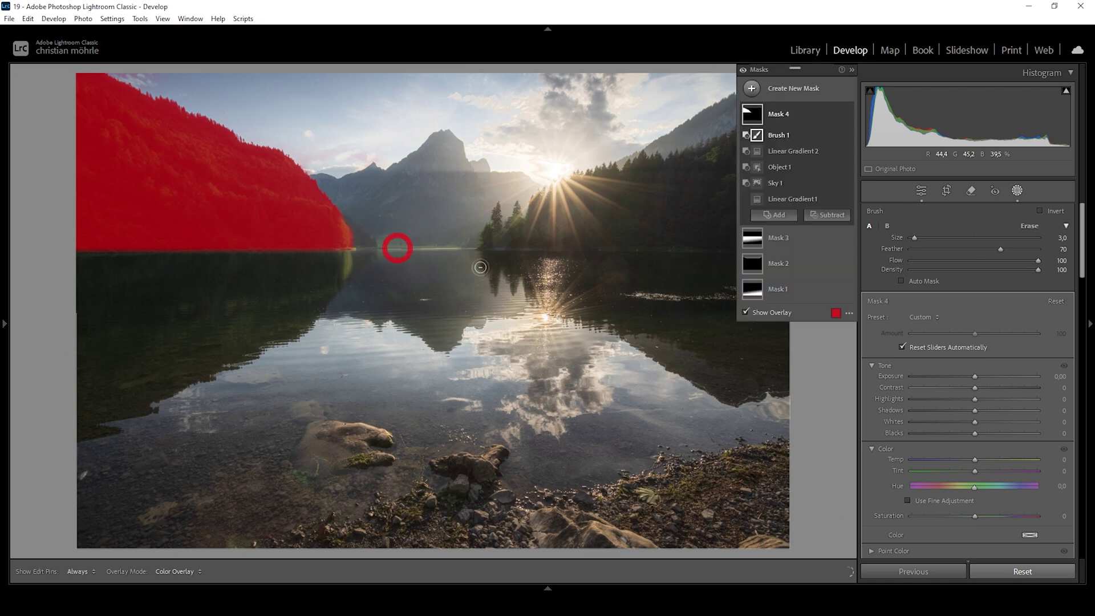
{"action": "key", "text": "h"}
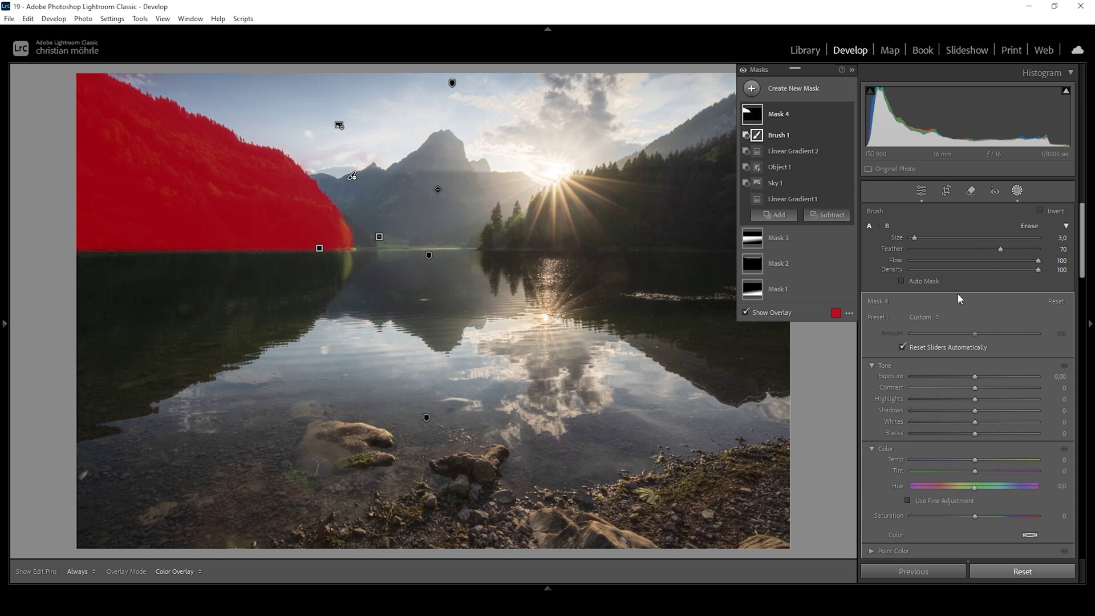
Give Mask 4 Contrast +16, Highlights +38, Whites +19 and Clarity +9
{"action": "key", "text": "shift+w"}
{"action": "left_click_drag", "start_coordinate": [976, 387], "coordinate": [985, 387]}
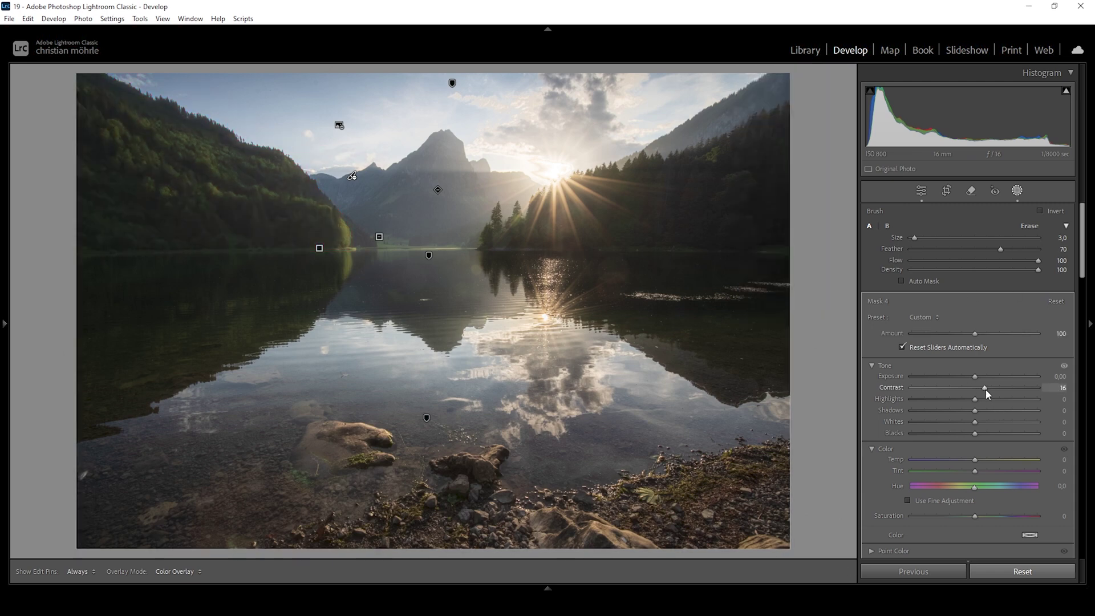
{"action": "key", "text": "shift+w"}
{"action": "left_click_drag", "start_coordinate": [977, 399], "coordinate": [986, 401]}
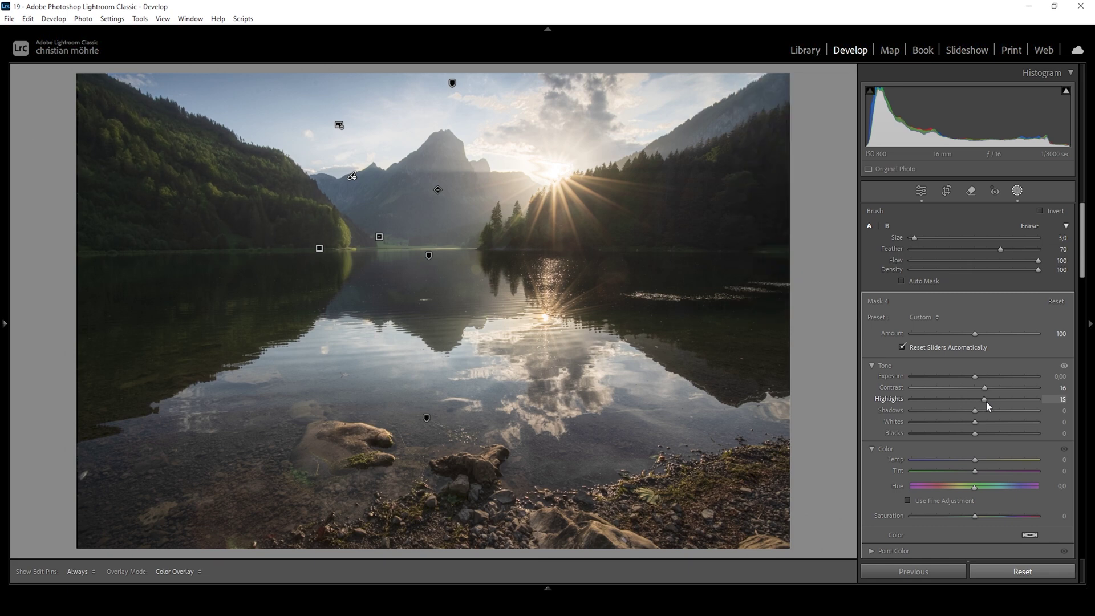
{"action": "key", "text": "shift+w"}
{"action": "left_click_drag", "start_coordinate": [986, 401], "coordinate": [990, 425]}
{"action": "scroll", "coordinate": [985, 393], "scroll_direction": "down", "scroll_amount": 5}
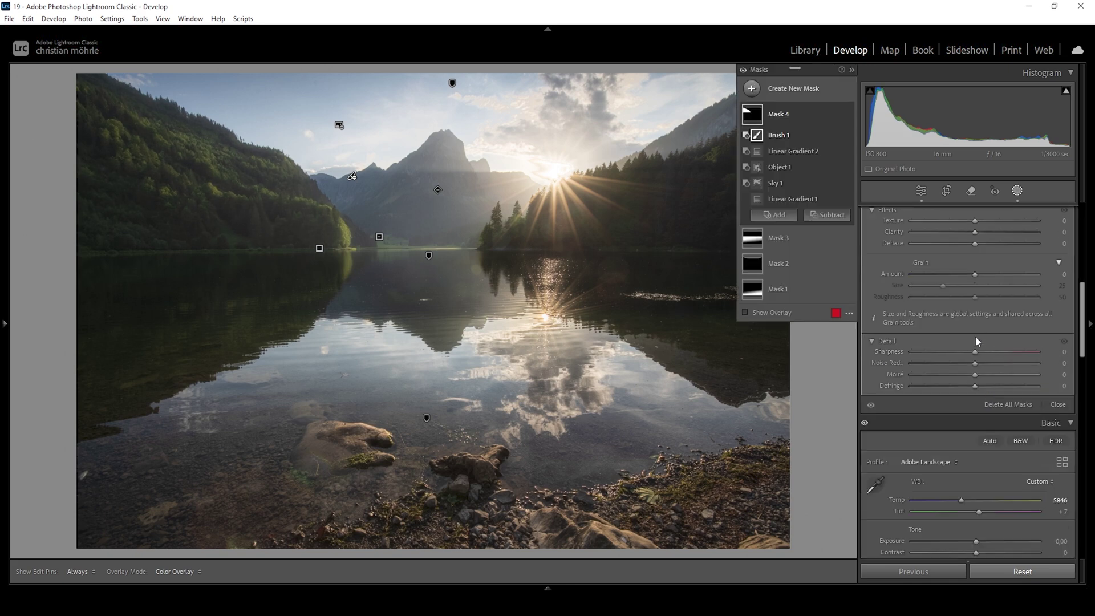
{"action": "scroll", "coordinate": [977, 340], "scroll_direction": "up", "scroll_amount": 2}
{"action": "mouse_move", "coordinate": [975, 325]}
{"action": "left_mouse_down"}
{"action": "mouse_move", "coordinate": [988, 326]}
{"action": "mouse_move", "coordinate": [978, 326]}
{"action": "left_mouse_up"}
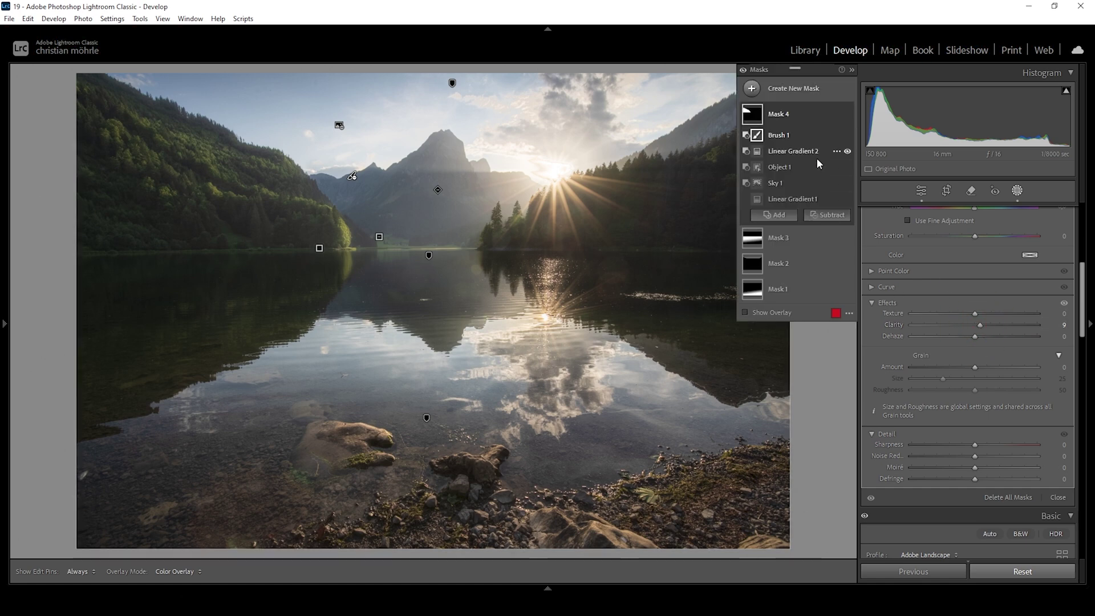
Compare the hillside with Mask 4 off and on, then close masking
{"action": "left_click", "coordinate": [744, 70]}
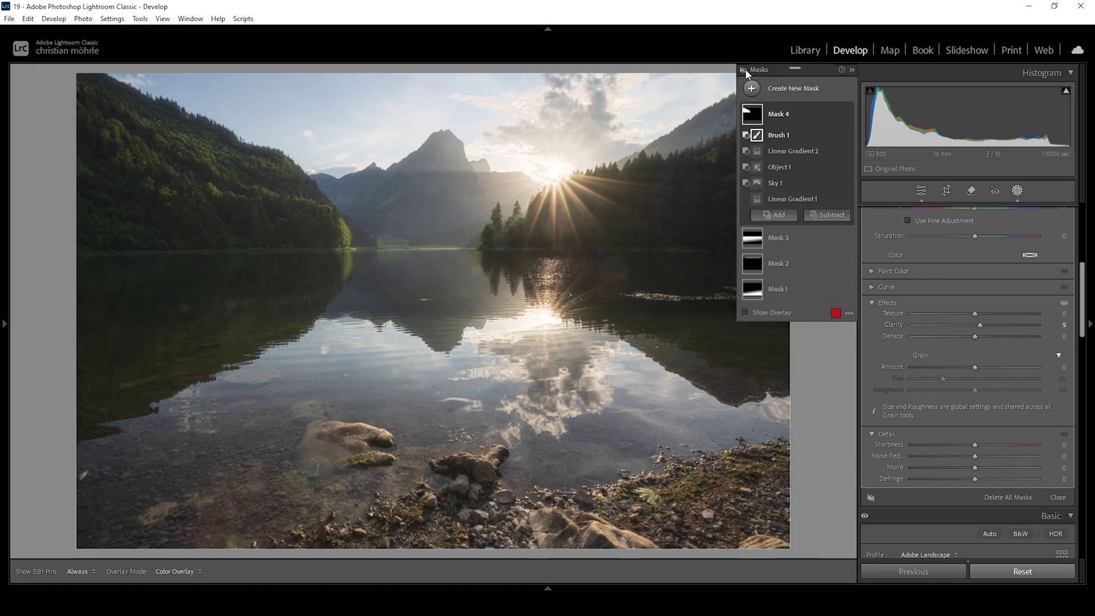
{"action": "left_click", "coordinate": [744, 70]}
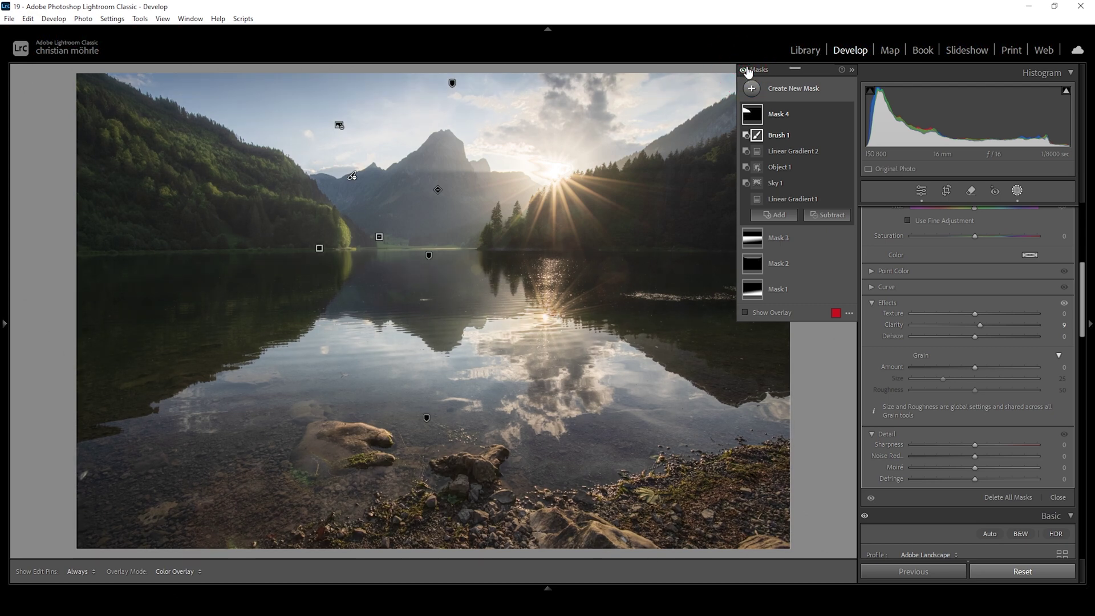
{"action": "left_click", "coordinate": [1017, 190]}
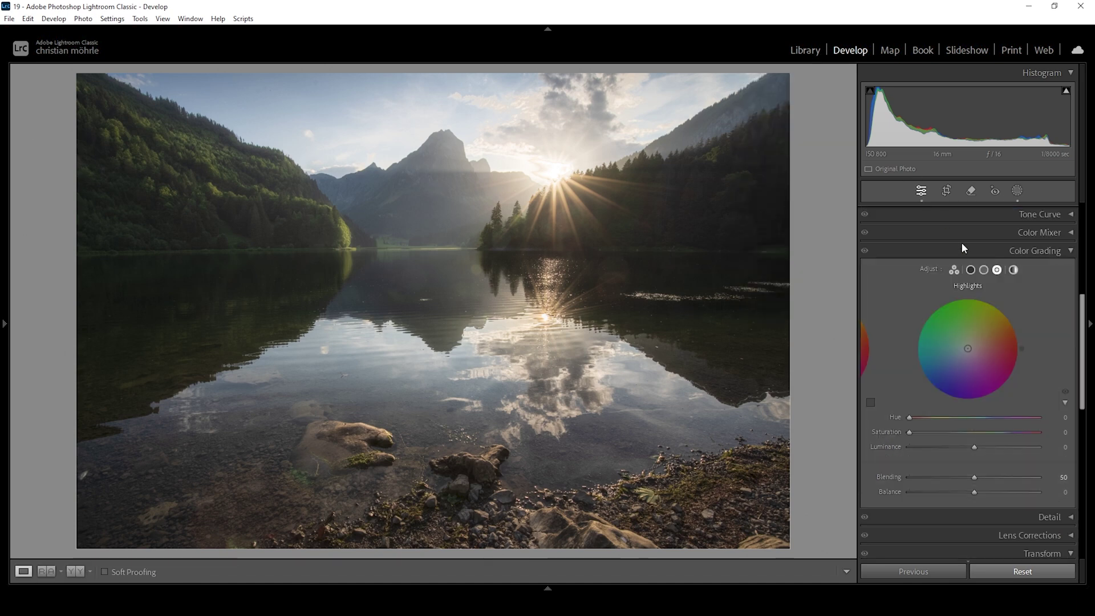
In the Color Mixer Hue controls, shift Yellow to -35 and Green to -39
{"action": "left_click", "coordinate": [1068, 251]}
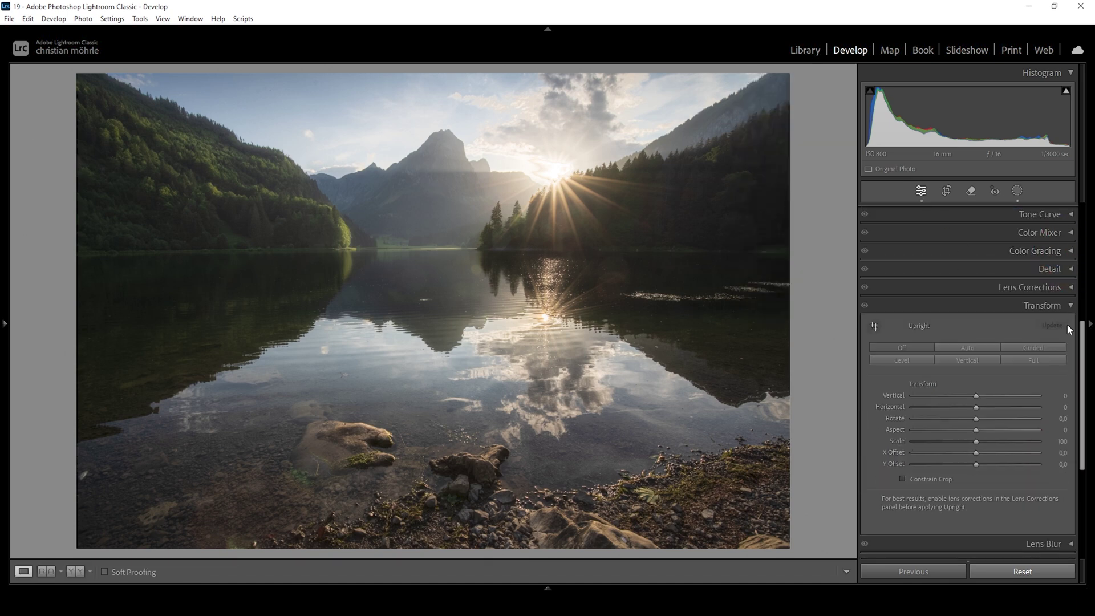
{"action": "left_click", "coordinate": [1058, 233]}
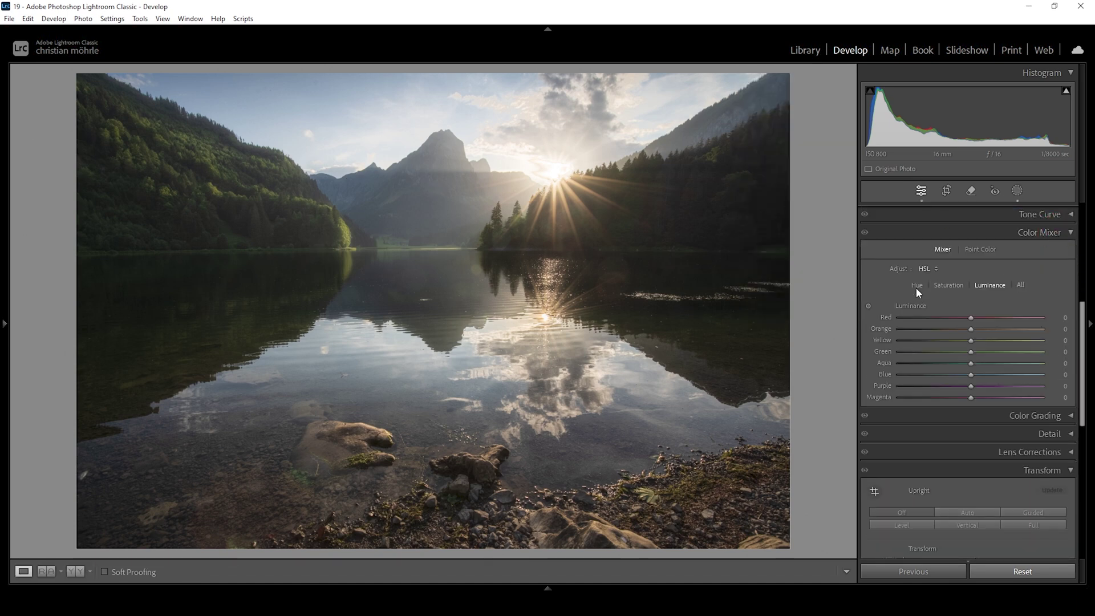
{"action": "left_click", "coordinate": [917, 286]}
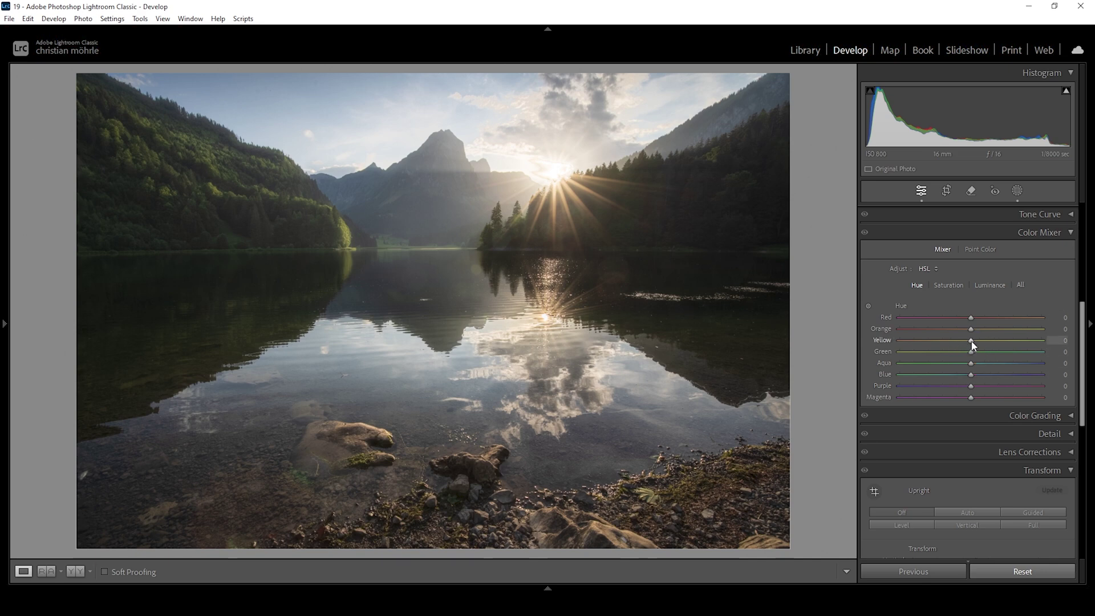
{"action": "left_click_drag", "start_coordinate": [970, 341], "coordinate": [945, 340]}
{"action": "left_click_drag", "start_coordinate": [970, 350], "coordinate": [941, 352]}
{"action": "left_click_drag", "start_coordinate": [943, 352], "coordinate": [945, 352]}
Raise Orange saturation to +17 and lower Blue saturation to -13
{"action": "left_click", "coordinate": [944, 285]}
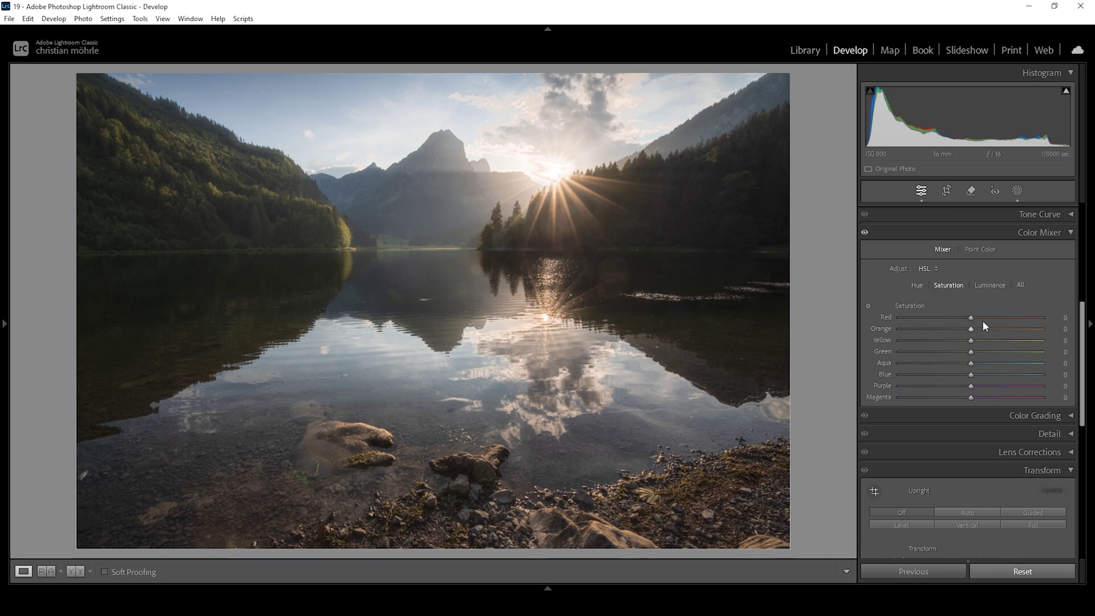
{"action": "left_click_drag", "start_coordinate": [970, 329], "coordinate": [963, 377]}
{"action": "left_click_drag", "start_coordinate": [962, 374], "coordinate": [960, 373]}
Set Color Mixer luminance to Orange +6, Yellow +26 and Green +72
{"action": "left_click", "coordinate": [989, 286]}
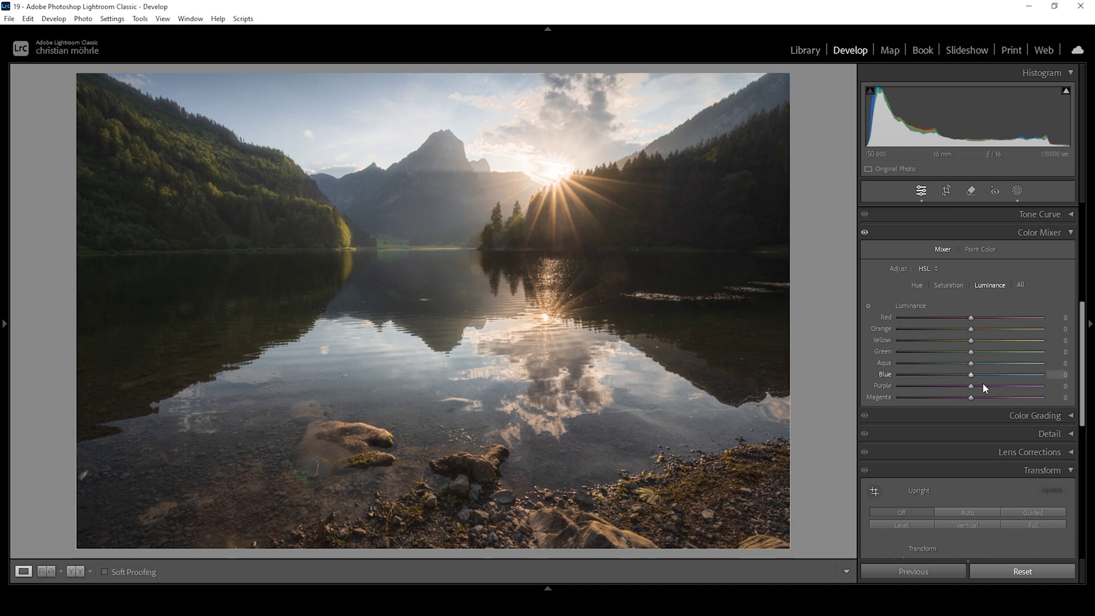
{"action": "left_click_drag", "start_coordinate": [970, 330], "coordinate": [976, 333]}
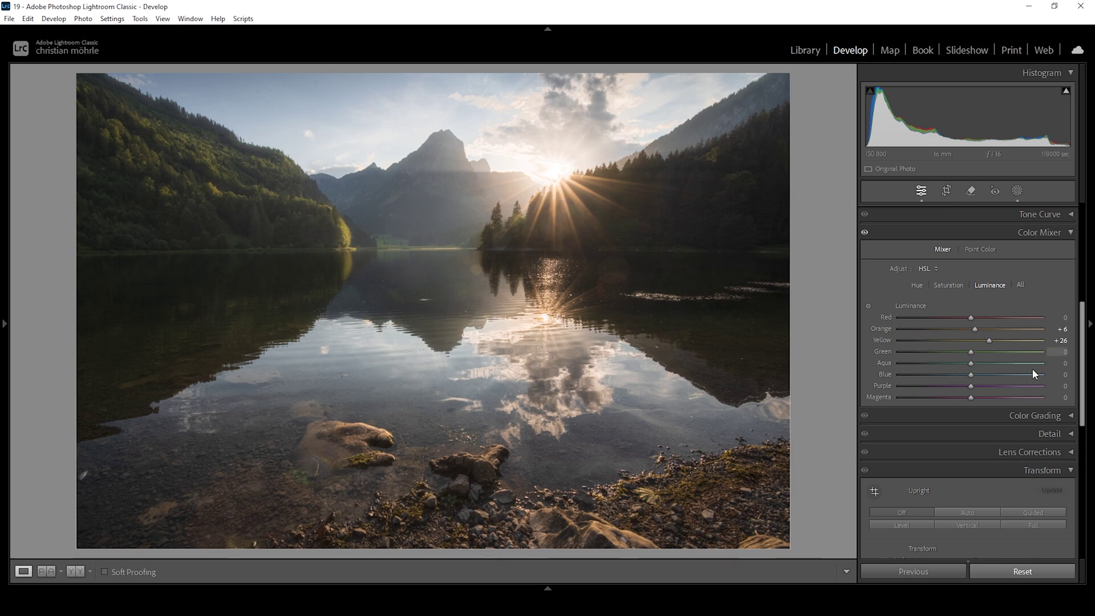
{"action": "left_click", "coordinate": [972, 350]}
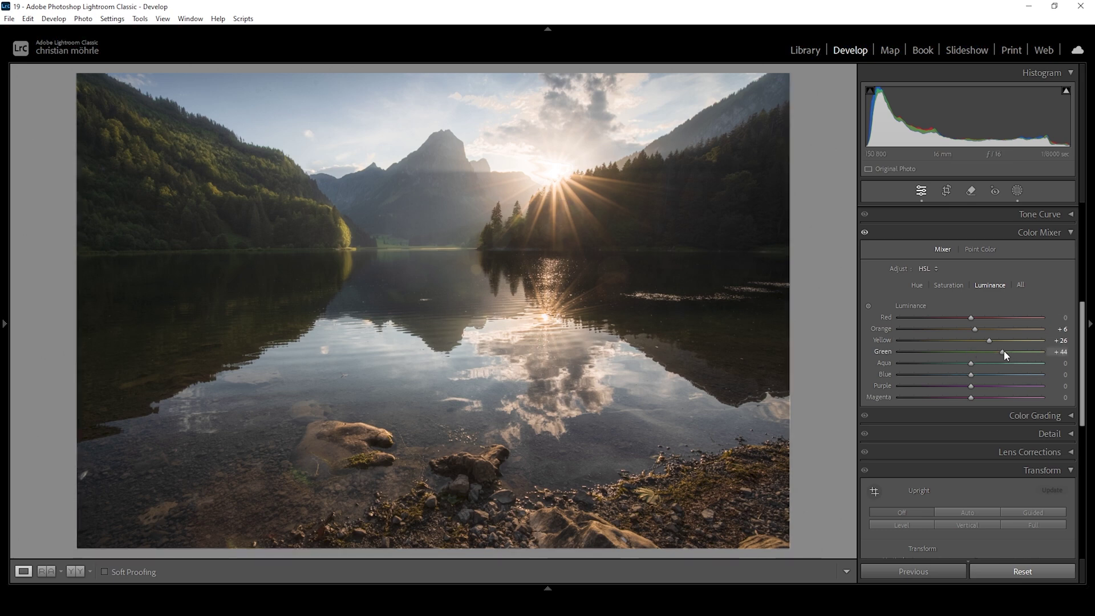
{"action": "left_click_drag", "start_coordinate": [1004, 354], "coordinate": [1026, 356]}
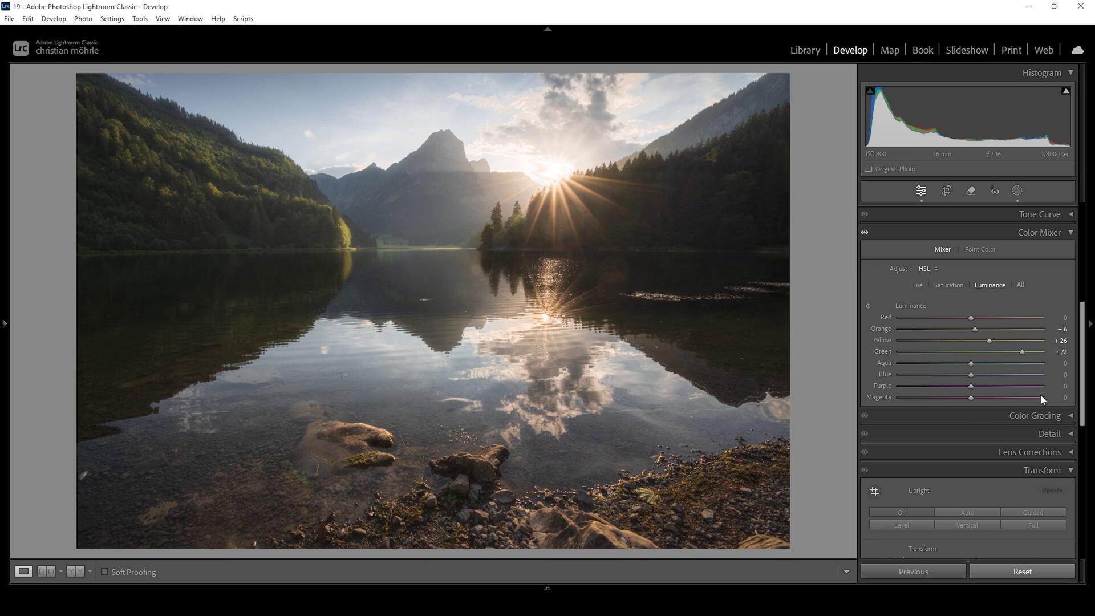
Give the Color Grading highlights a warm tint of hue 48, saturation 20
{"action": "left_click", "coordinate": [1058, 416]}
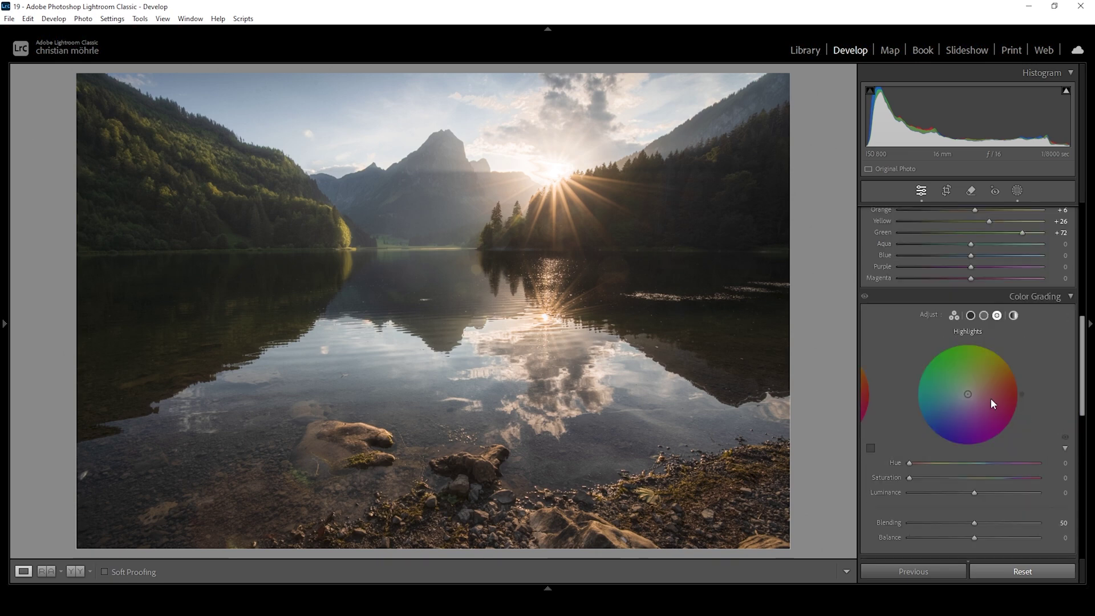
{"action": "scroll", "coordinate": [991, 398], "scroll_direction": "down", "scroll_amount": 2}
{"action": "scroll", "coordinate": [1047, 311], "scroll_direction": "up", "scroll_amount": 2}
{"action": "scroll", "coordinate": [1046, 309], "scroll_direction": "down", "scroll_amount": 2}
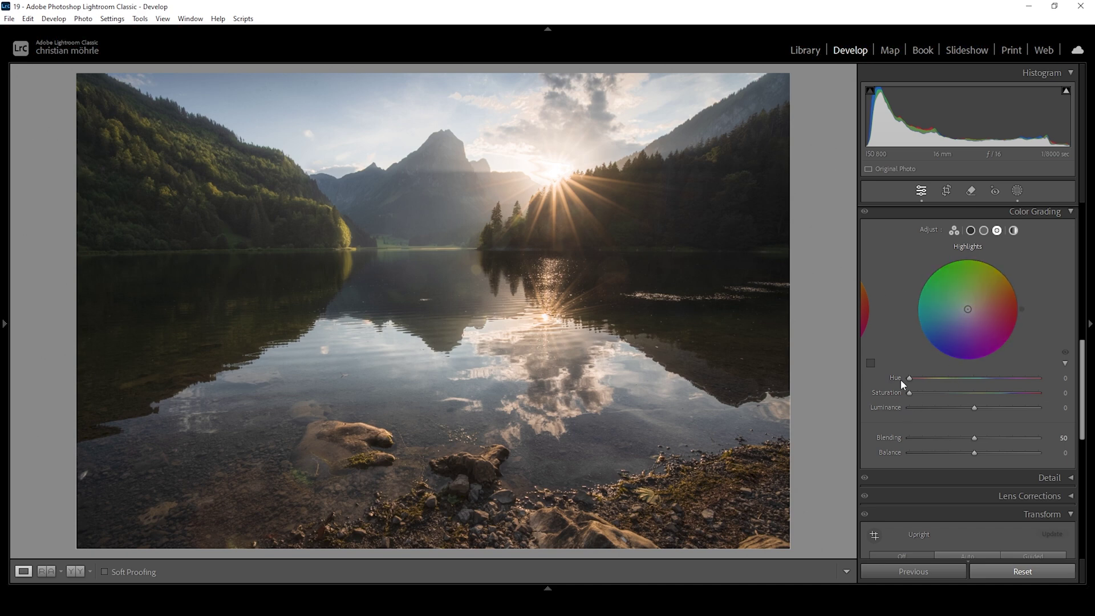
{"action": "left_click_drag", "start_coordinate": [910, 379], "coordinate": [935, 393]}
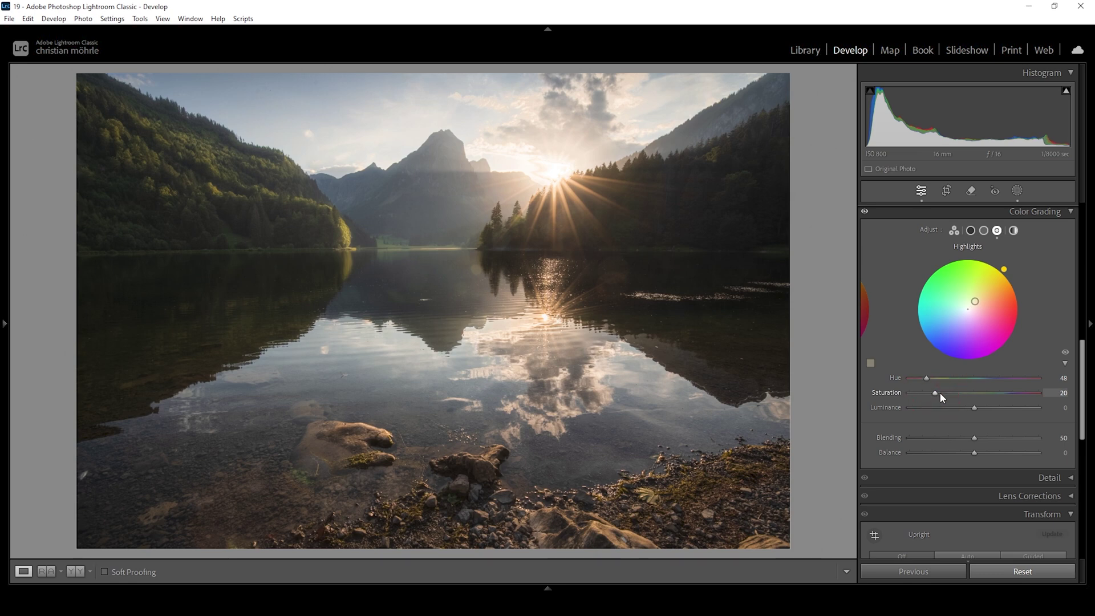
Tint the midtones with hue 16 and saturation 7, then collapse Color Grading
{"action": "left_click", "coordinate": [983, 230]}
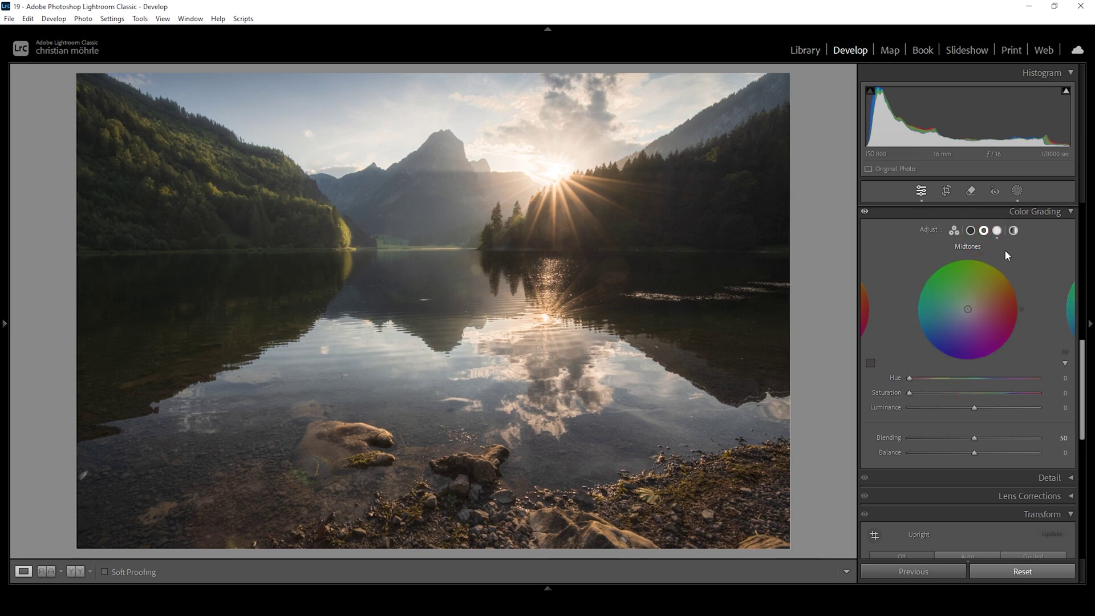
{"action": "mouse_move", "coordinate": [913, 377]}
{"action": "left_mouse_down"}
{"action": "mouse_move", "coordinate": [931, 378]}
{"action": "mouse_move", "coordinate": [918, 395]}
{"action": "left_mouse_up"}
{"action": "left_click", "coordinate": [1062, 211]}
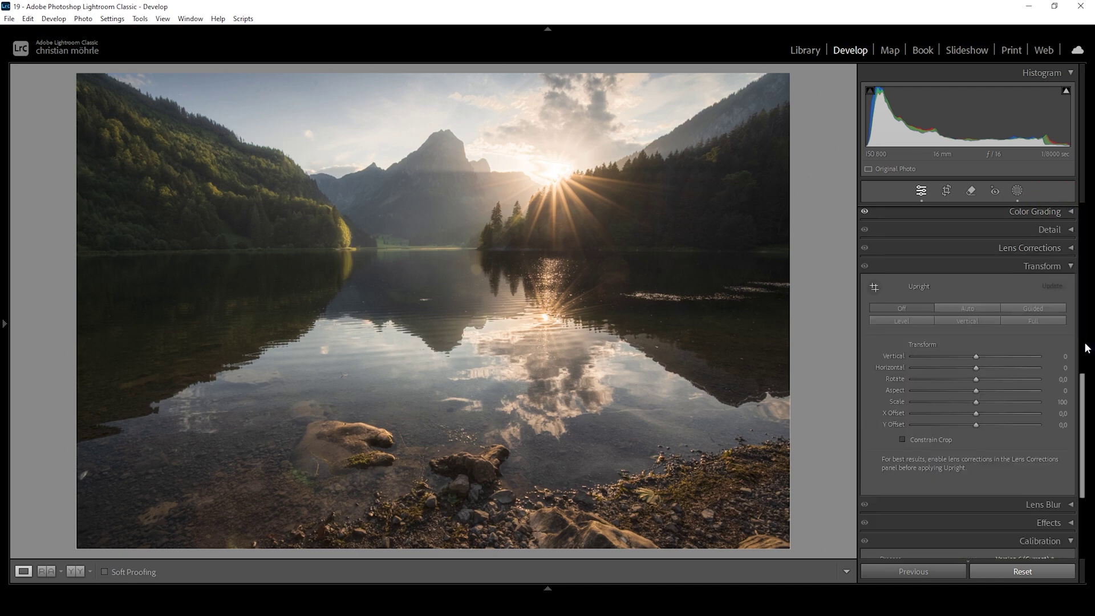
Set Calibration Blue Primary hue -19 and saturation +27, Red saturation +8, Green saturation +10
{"action": "scroll", "coordinate": [1083, 433], "scroll_direction": "down", "scroll_amount": 3}
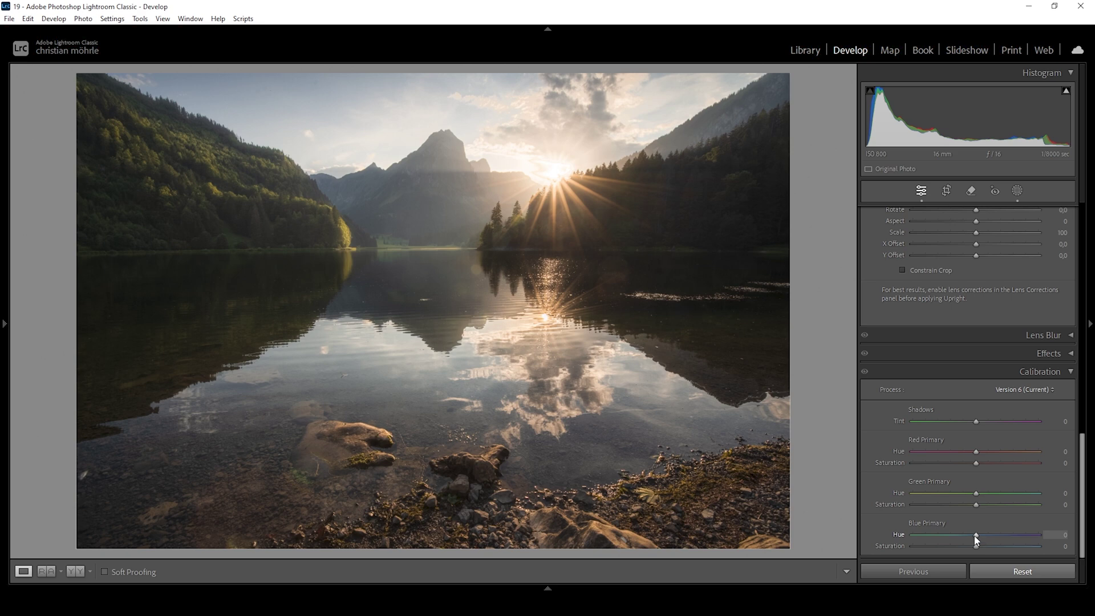
{"action": "left_click_drag", "start_coordinate": [975, 537], "coordinate": [964, 536]}
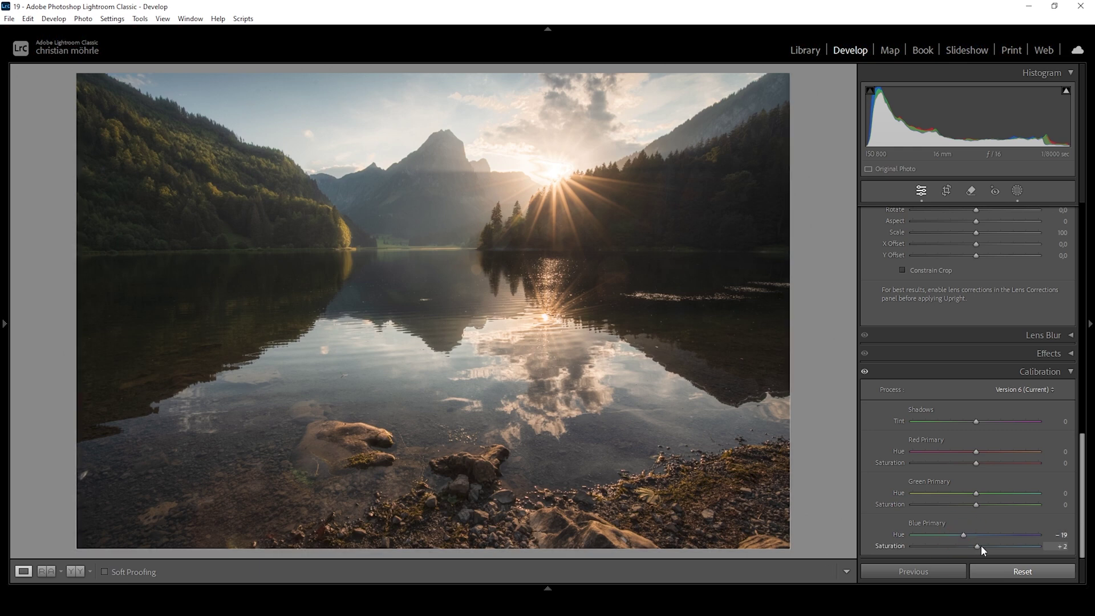
{"action": "mouse_move", "coordinate": [981, 545]}
{"action": "left_mouse_down"}
{"action": "mouse_move", "coordinate": [1001, 543]}
{"action": "mouse_move", "coordinate": [992, 543]}
{"action": "left_mouse_up"}
{"action": "left_click_drag", "start_coordinate": [976, 463], "coordinate": [980, 464]}
{"action": "left_click_drag", "start_coordinate": [976, 504], "coordinate": [981, 504]}
{"action": "scroll", "coordinate": [1026, 456], "scroll_direction": "up", "scroll_amount": 3}
{"action": "scroll", "coordinate": [1088, 410], "scroll_direction": "up", "scroll_amount": 5}
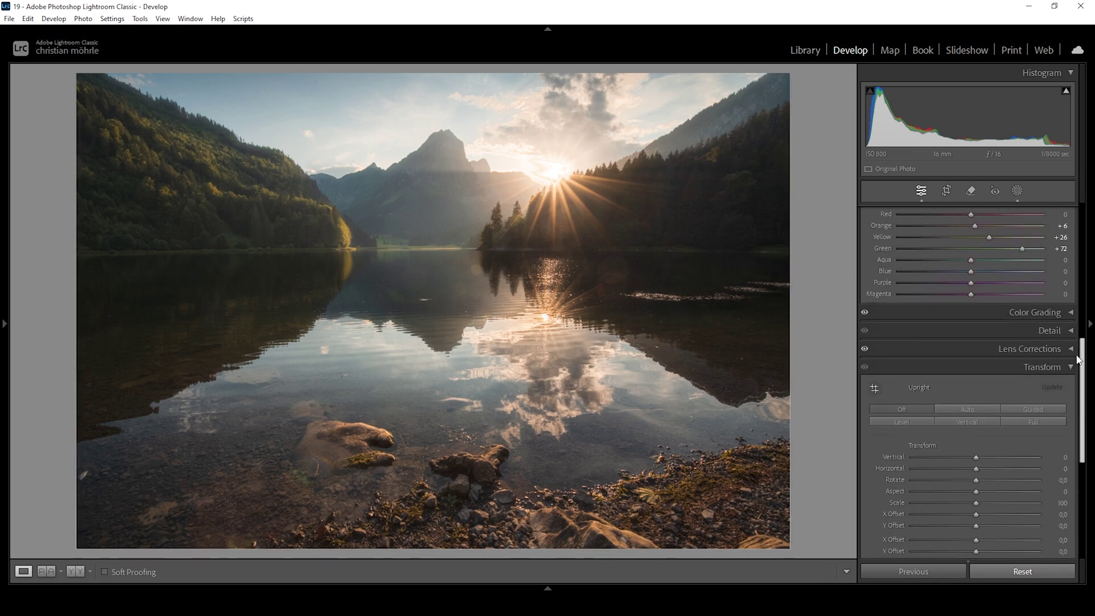
Set sharpening to Amount 99, Radius 0.5, Detail 100, Masking 72, and show the filmstrip
{"action": "scroll", "coordinate": [1078, 359], "scroll_direction": "down", "scroll_amount": 1}
{"action": "left_click", "coordinate": [1052, 308]}
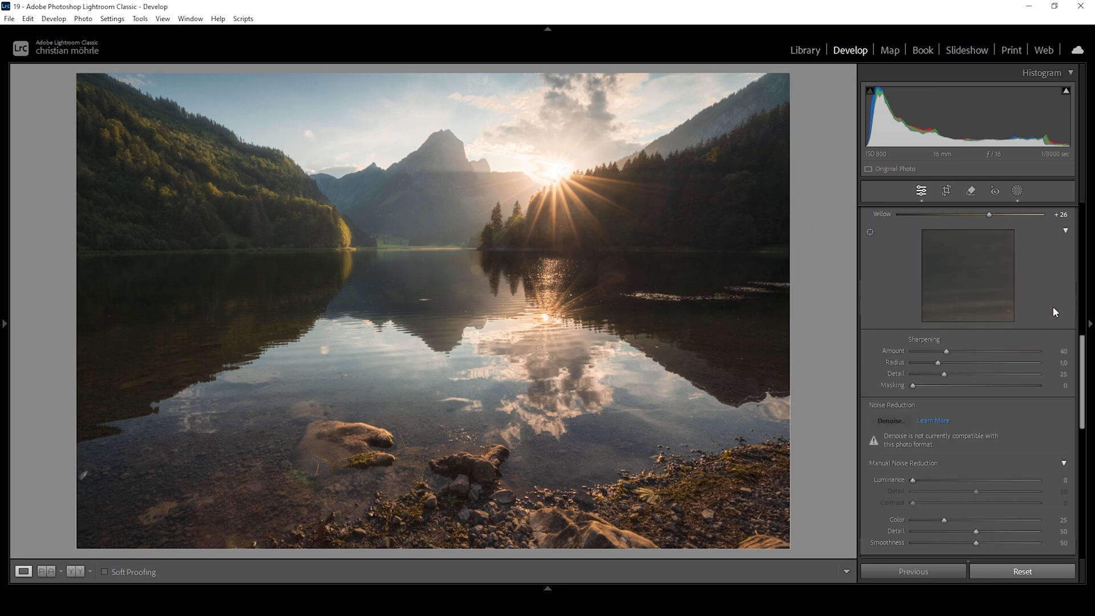
{"action": "left_click_drag", "start_coordinate": [936, 362], "coordinate": [1066, 373]}
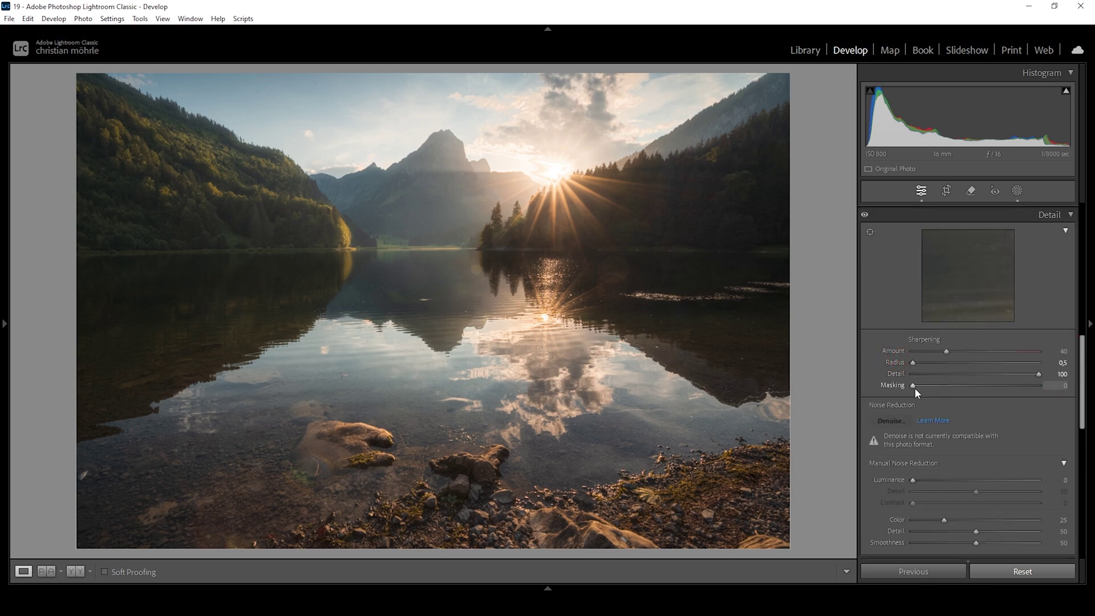
{"action": "left_click_drag", "start_coordinate": [912, 385], "coordinate": [1004, 386]}
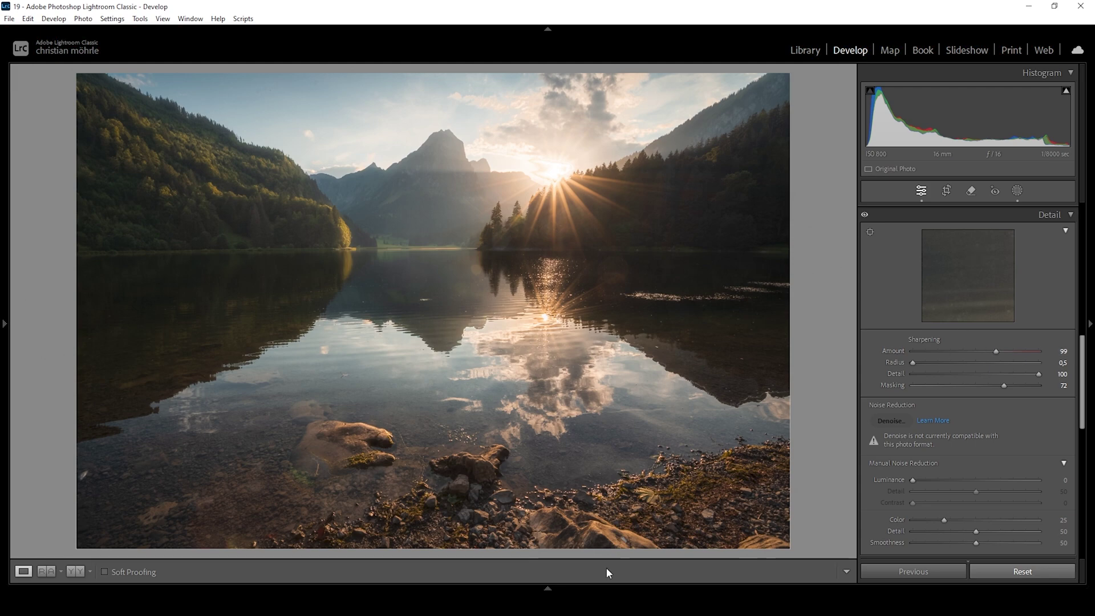
{"action": "left_click", "coordinate": [547, 587]}
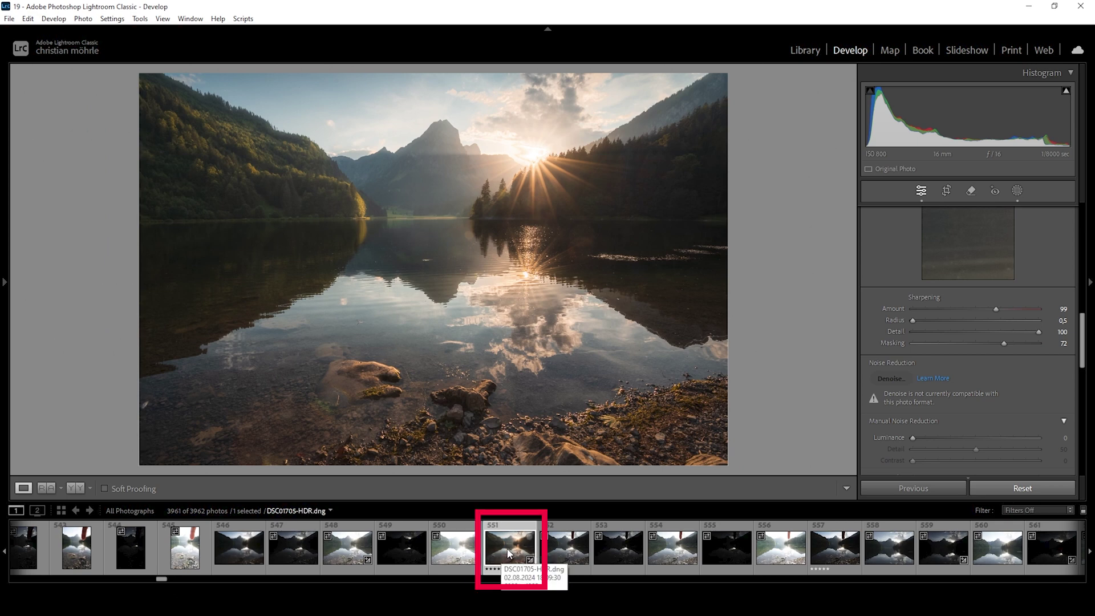
Sync all develop settings from HDR photo 551 to photo 557
{"action": "left_click", "coordinate": [845, 558], "text": "ctrl"}
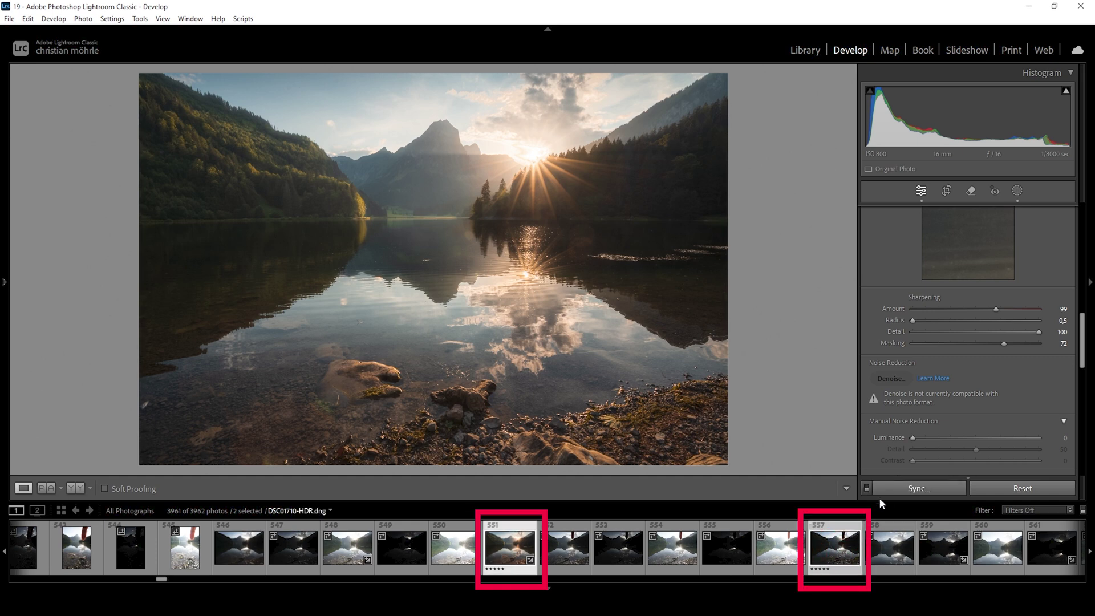
{"action": "left_click", "coordinate": [897, 490]}
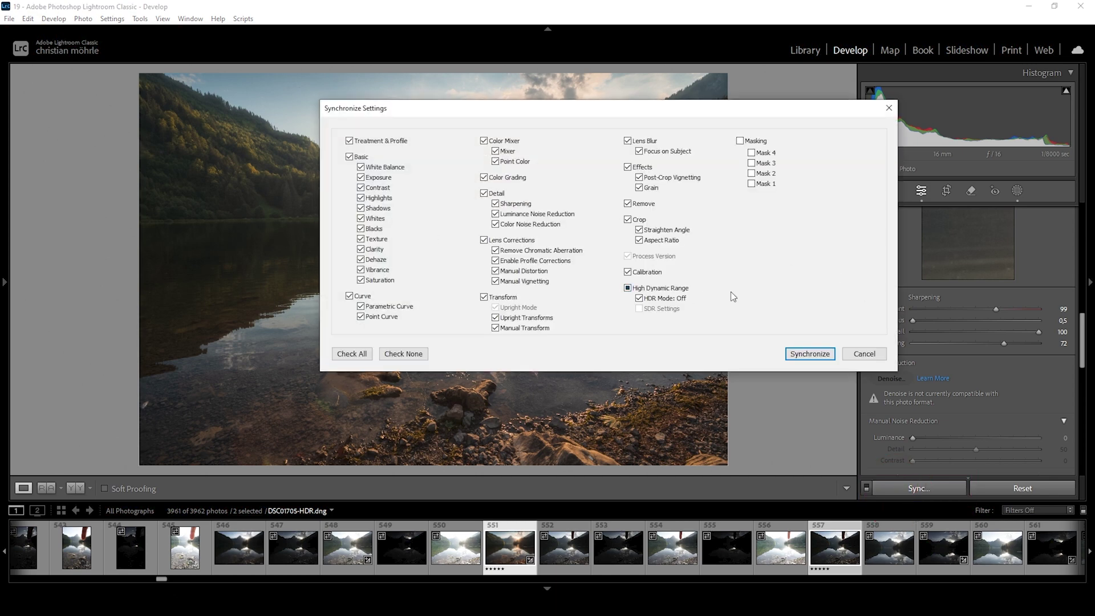
{"action": "key", "text": "alt+a"}
{"action": "left_click", "coordinate": [803, 354]}
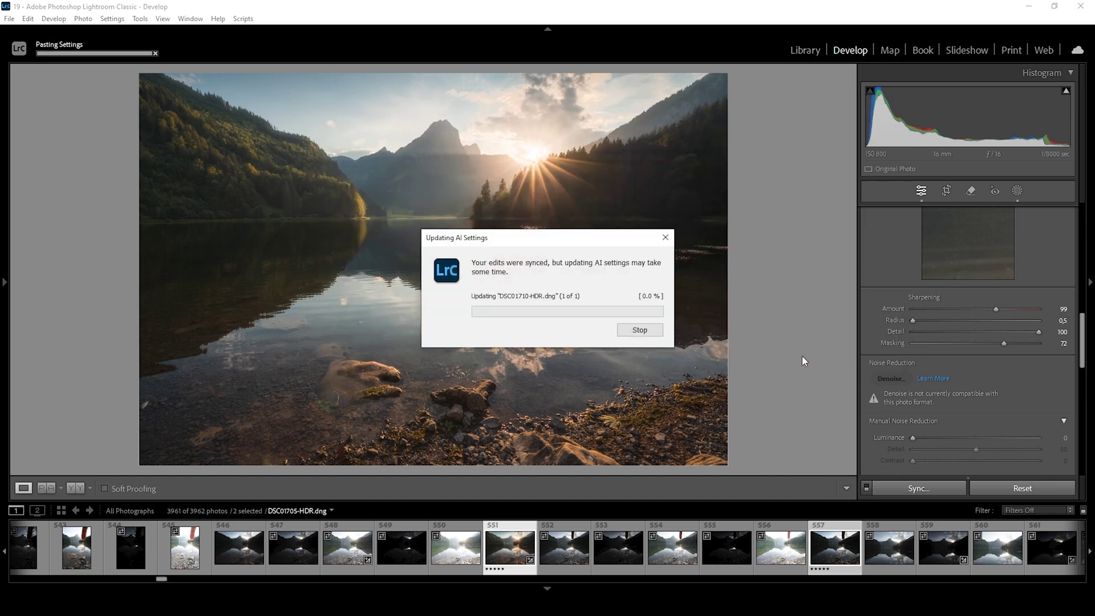
{"action": "left_click", "coordinate": [835, 549]}
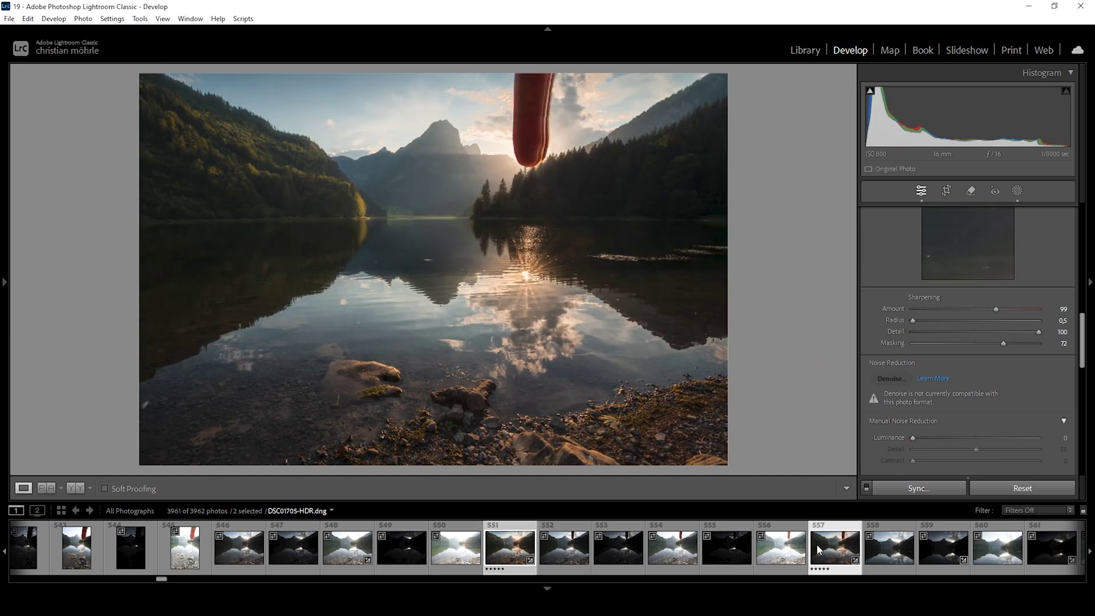
{"action": "left_click", "coordinate": [520, 550]}
Open both selected frames as layers in one Photoshop document
{"action": "right_click", "coordinate": [503, 542]}
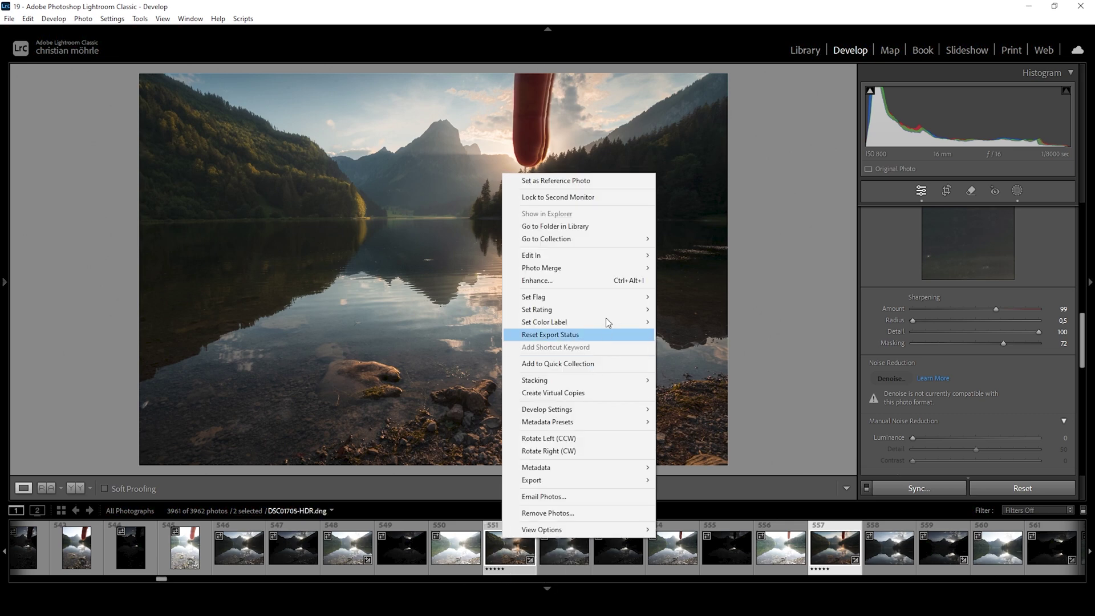
{"action": "mouse_move", "coordinate": [618, 254]}
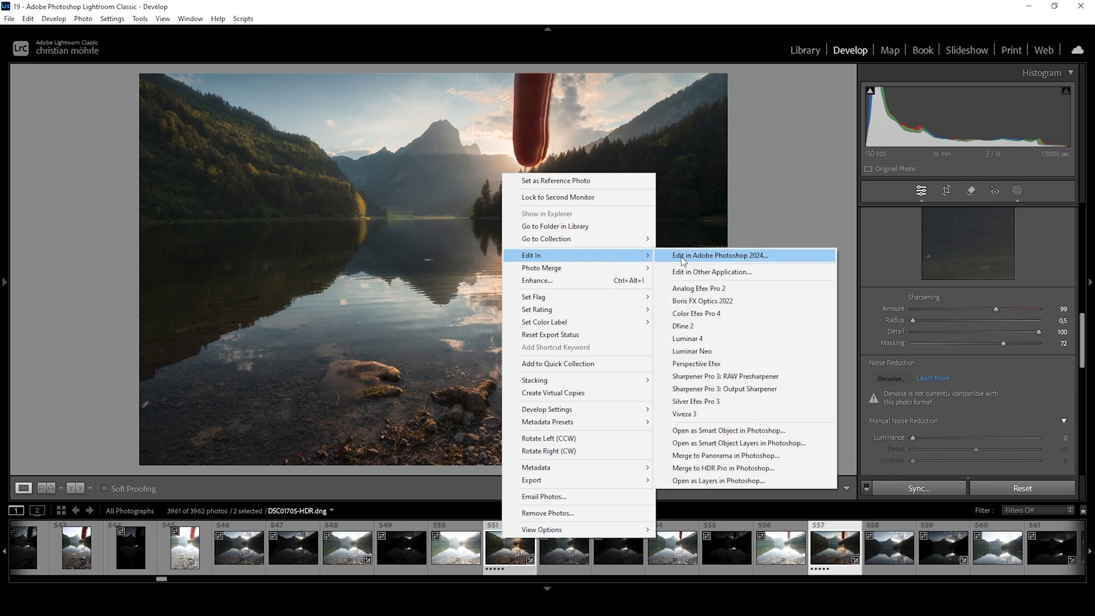
{"action": "left_click", "coordinate": [681, 484]}
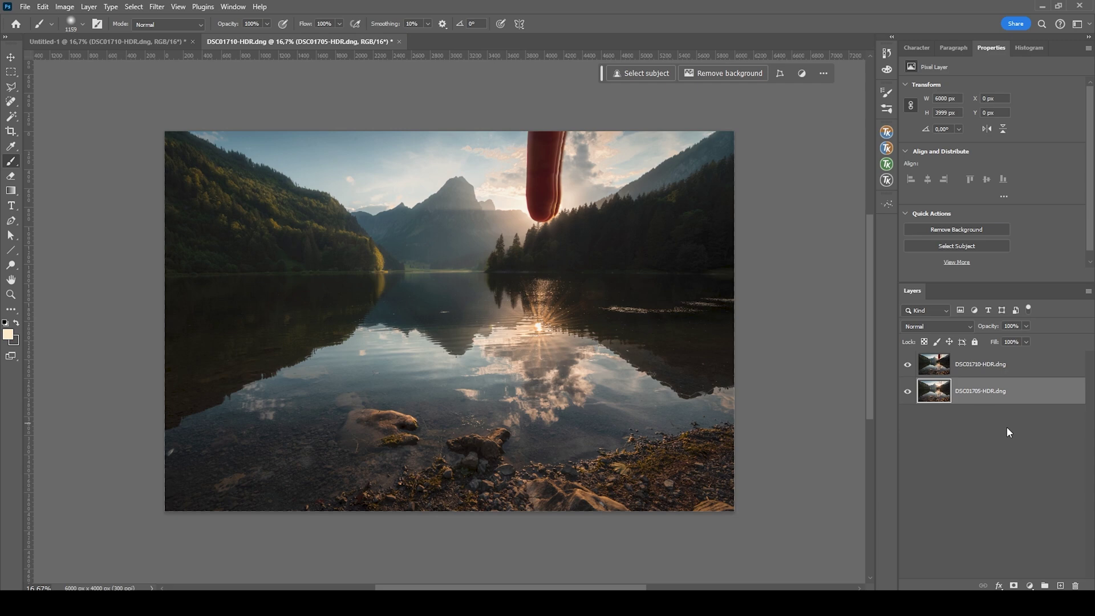
{"action": "left_click", "coordinate": [1002, 364]}
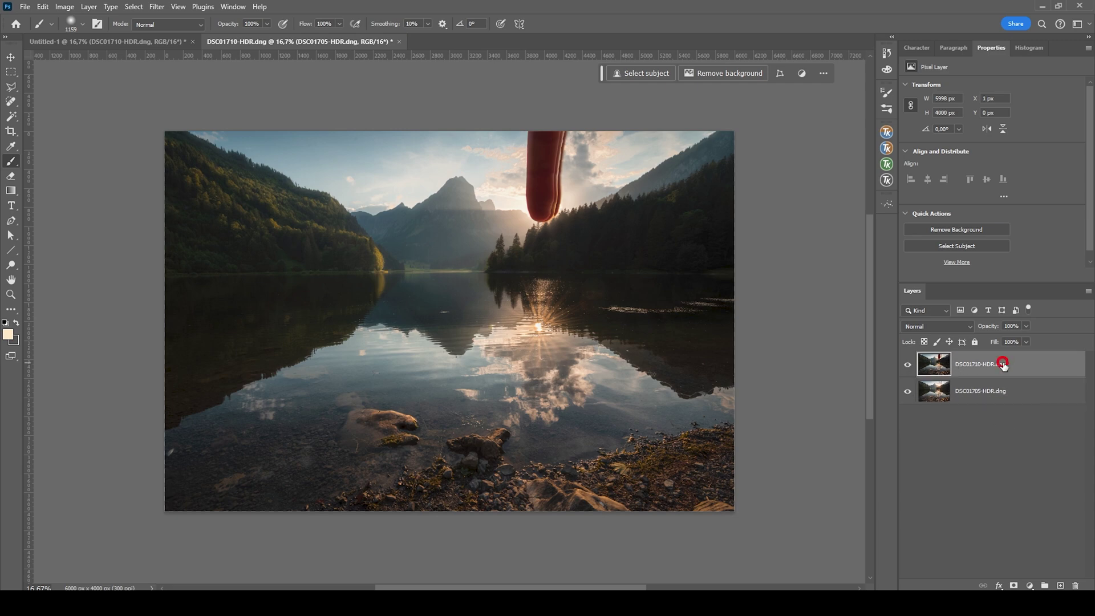
{"action": "left_click", "coordinate": [910, 369]}
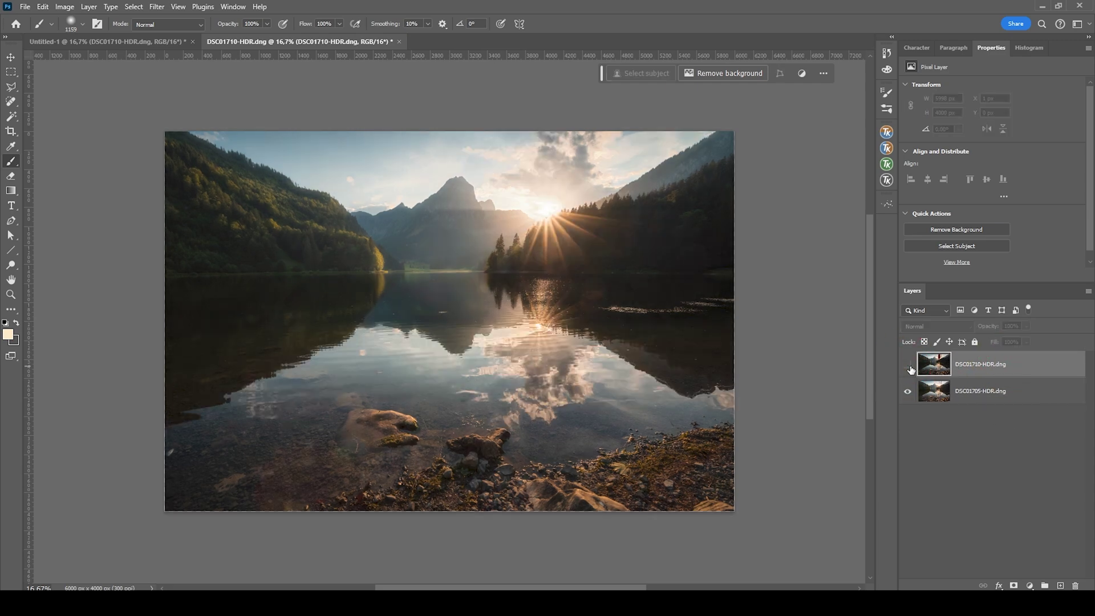
{"action": "left_click", "coordinate": [908, 368]}
{"action": "left_click", "coordinate": [908, 367]}
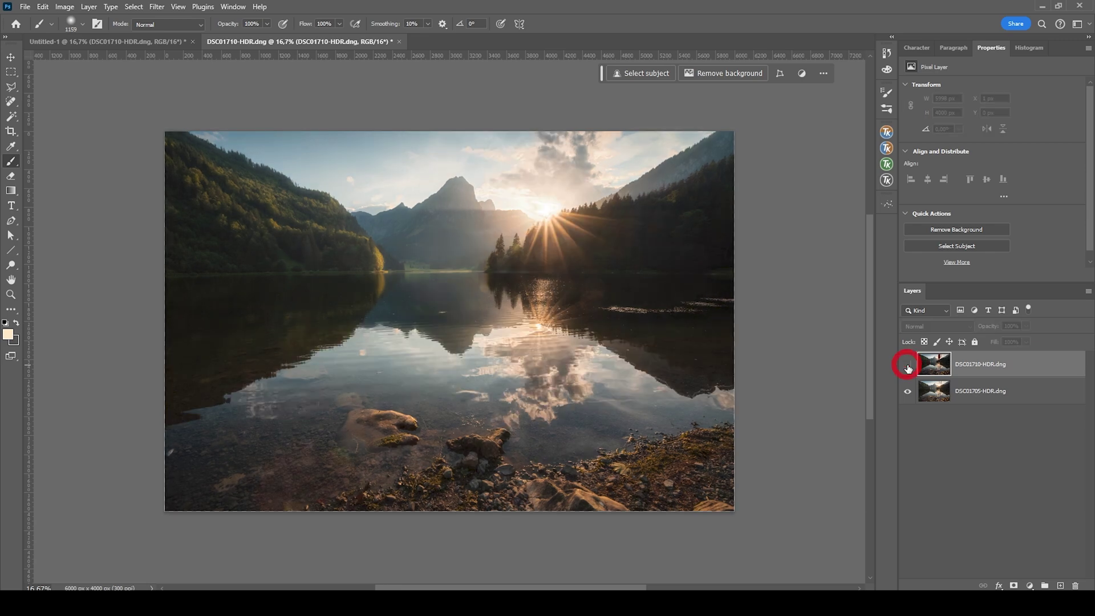
{"action": "left_click", "coordinate": [908, 368]}
{"action": "left_click", "coordinate": [908, 367]}
{"action": "left_click", "coordinate": [909, 368]}
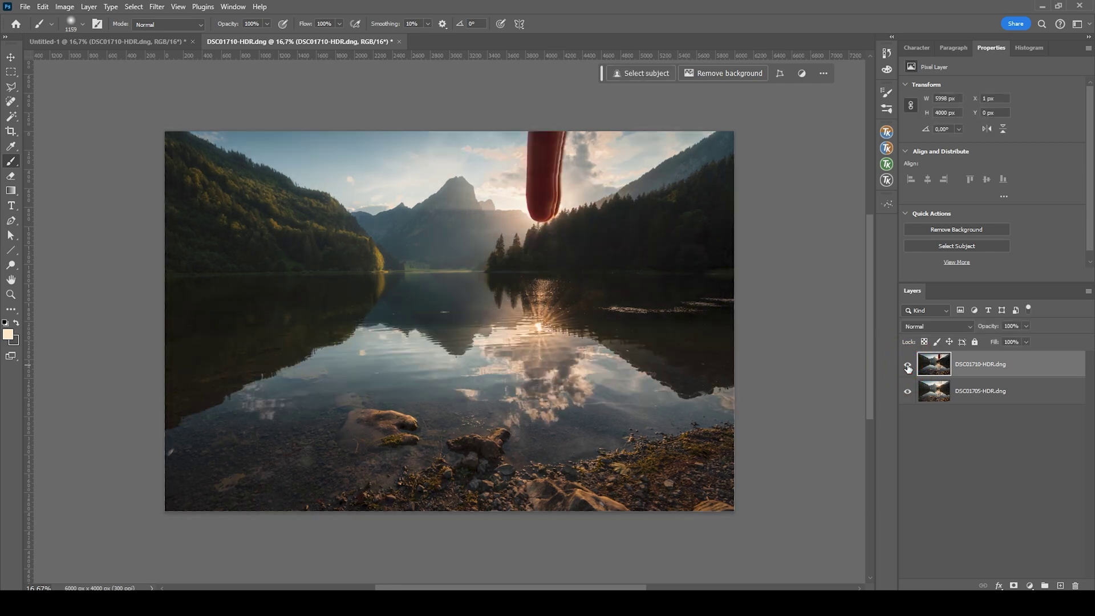
{"action": "left_click", "coordinate": [908, 367]}
{"action": "left_click", "coordinate": [907, 367]}
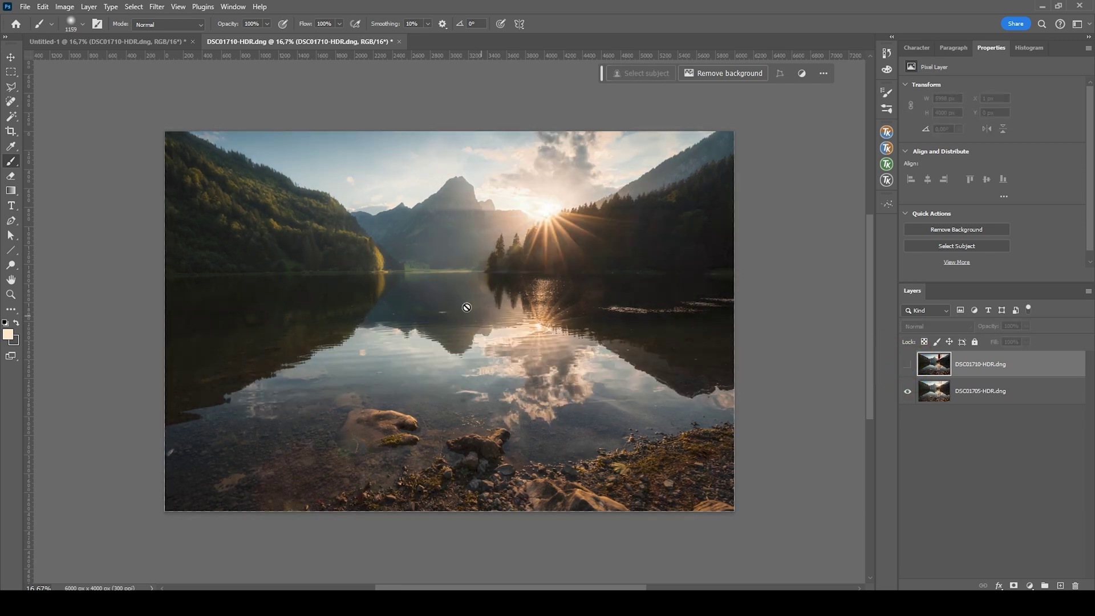
{"action": "scroll", "coordinate": [533, 276], "scroll_direction": "up", "scroll_amount": 10}
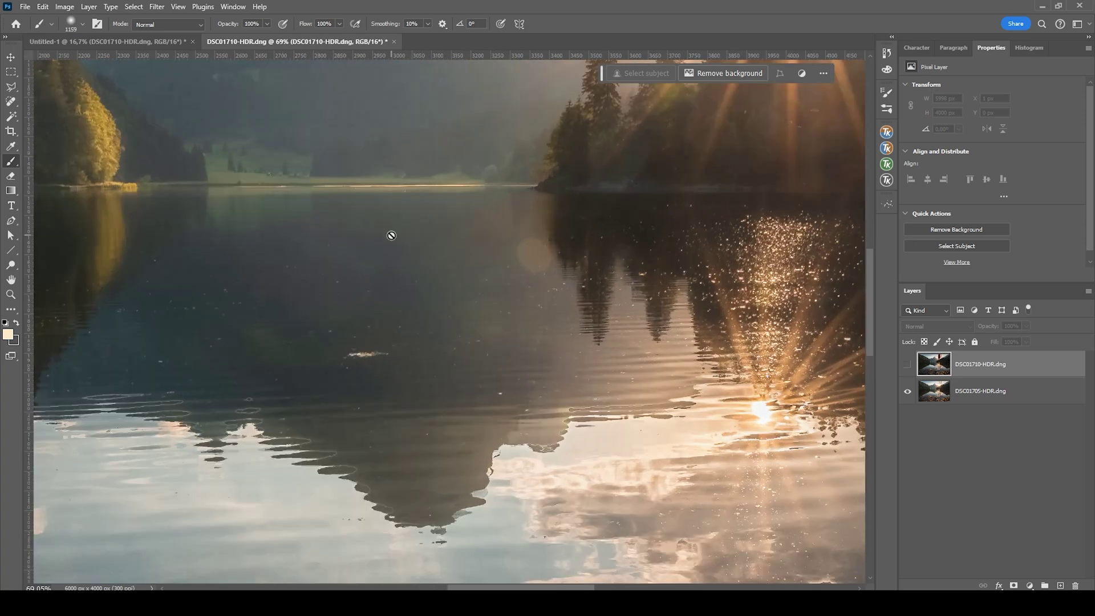
{"action": "left_click", "coordinate": [907, 367]}
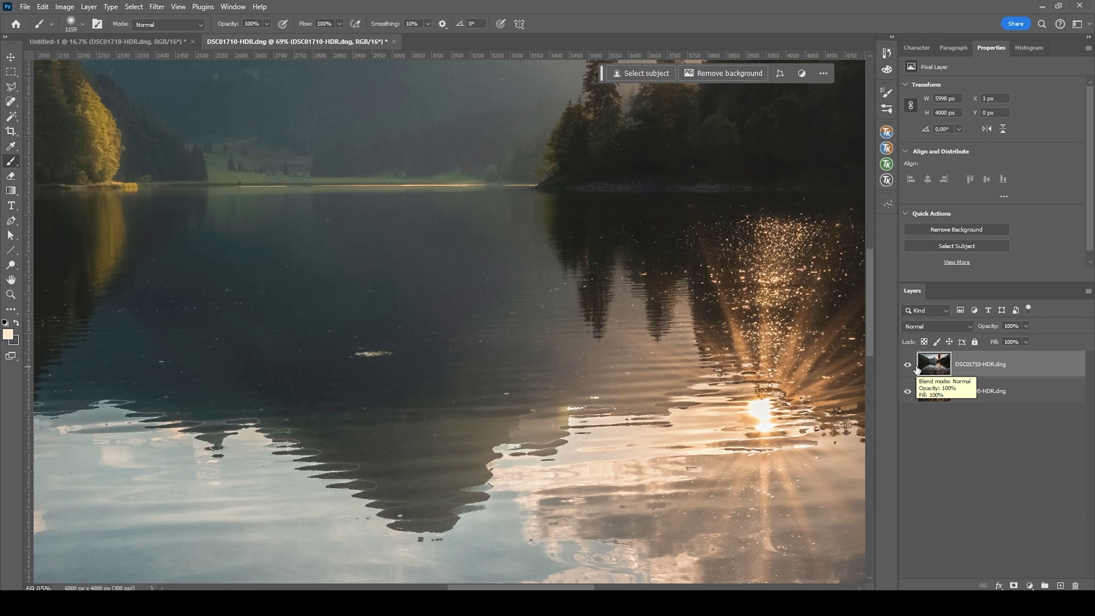
{"action": "left_click", "coordinate": [908, 366]}
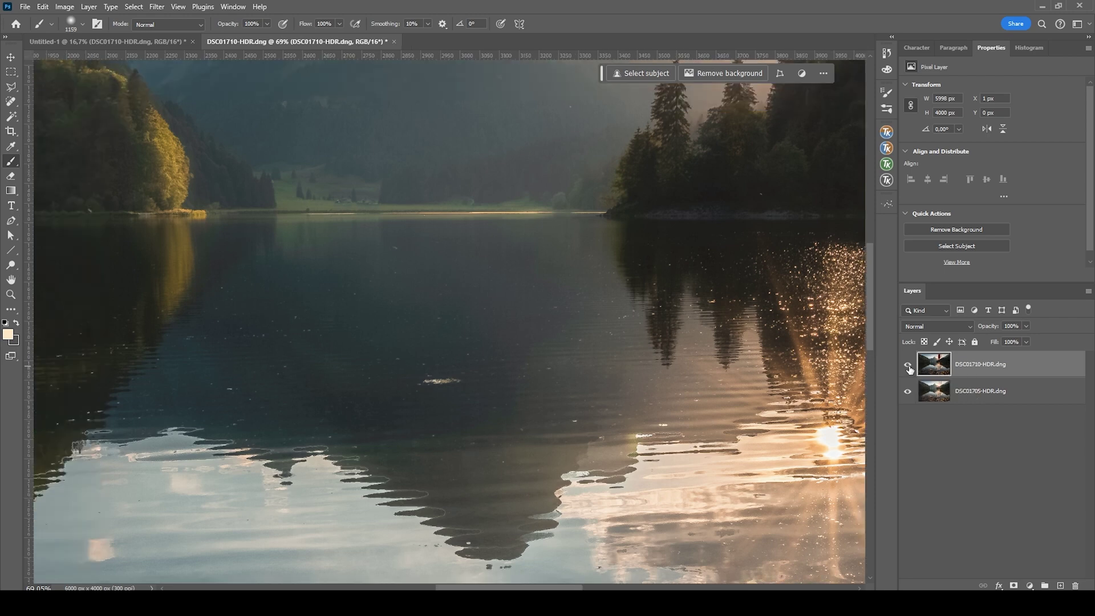
{"action": "left_click", "coordinate": [907, 366]}
{"action": "left_click", "coordinate": [908, 366]}
{"action": "left_click", "coordinate": [908, 366]}
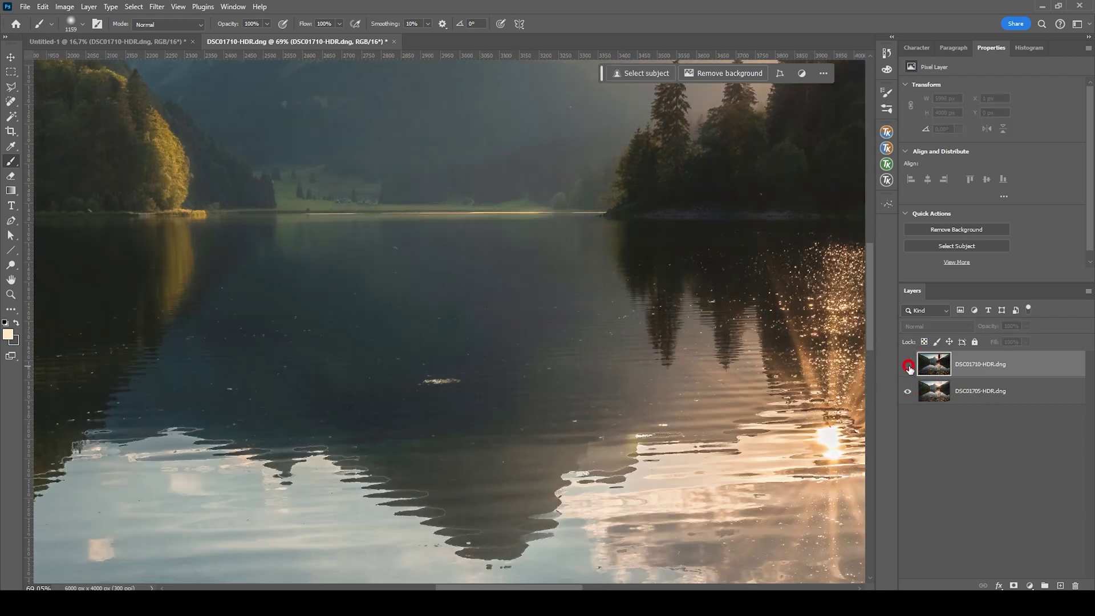
{"action": "scroll", "coordinate": [482, 297], "scroll_direction": "down", "scroll_amount": 2}
{"action": "scroll", "coordinate": [482, 298], "scroll_direction": "down", "scroll_amount": 4}
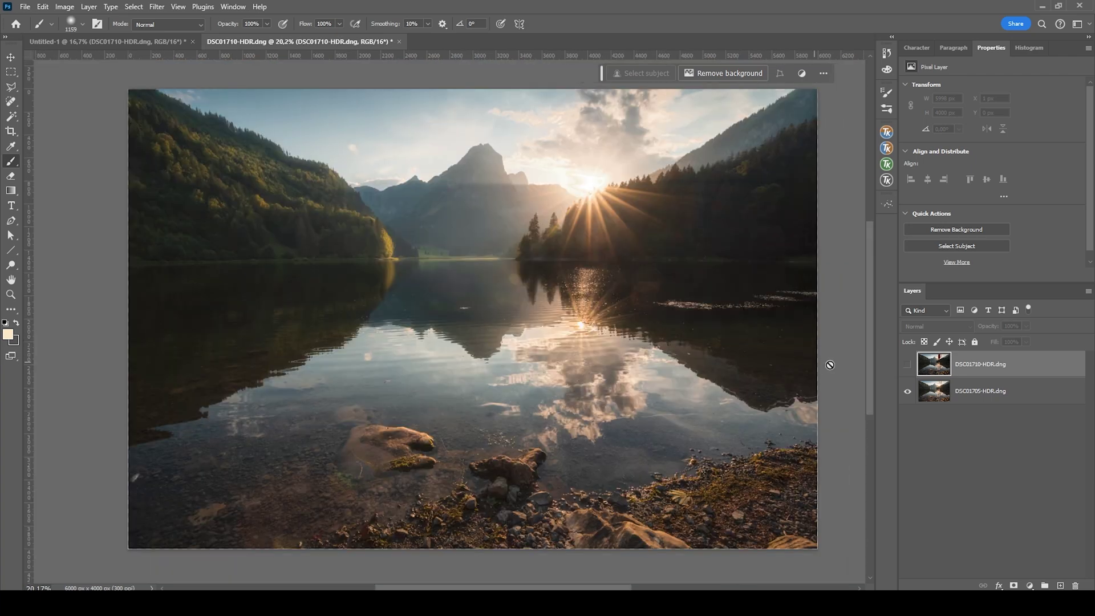
{"action": "left_click", "coordinate": [907, 364]}
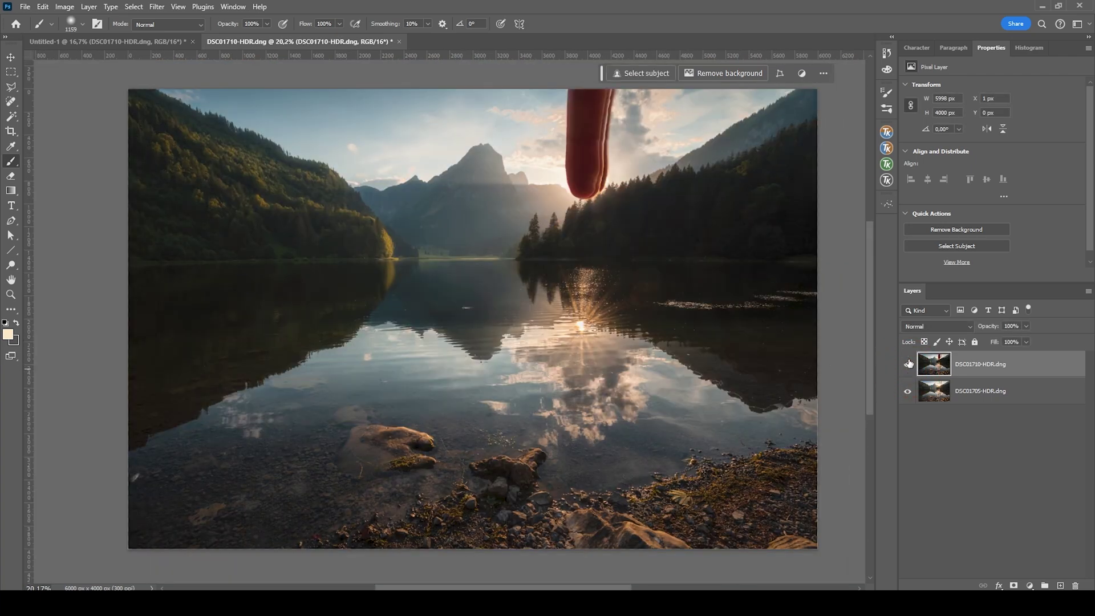
Add a layer mask to the top layer and size a large soft brush for the finger
{"action": "left_click", "coordinate": [1014, 586]}
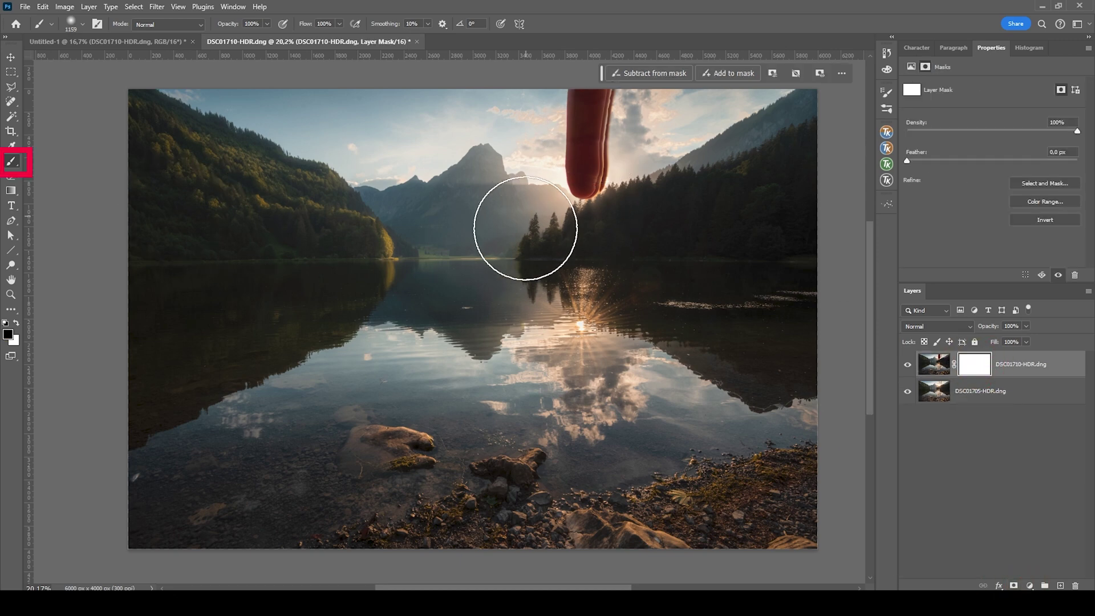
{"action": "left_click_drag", "start_coordinate": [508, 190], "coordinate": [470, 177]}
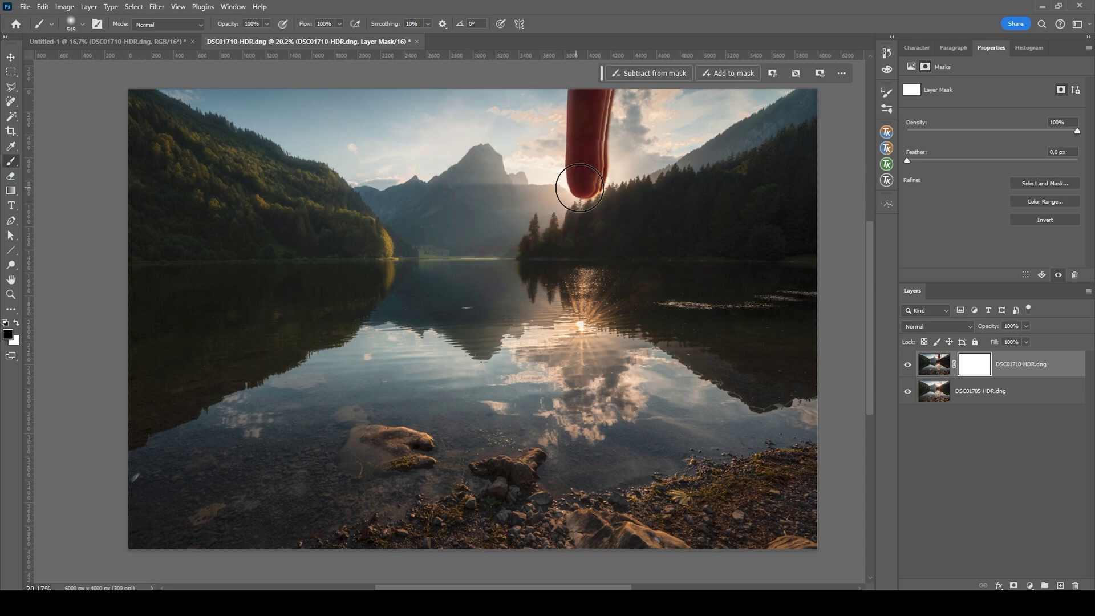
{"action": "mouse_move", "coordinate": [583, 191]}
{"action": "left_mouse_down"}
{"action": "mouse_move", "coordinate": [583, 512]}
{"action": "mouse_move", "coordinate": [583, 171]}
{"action": "mouse_move", "coordinate": [597, 99]}
{"action": "left_mouse_up"}
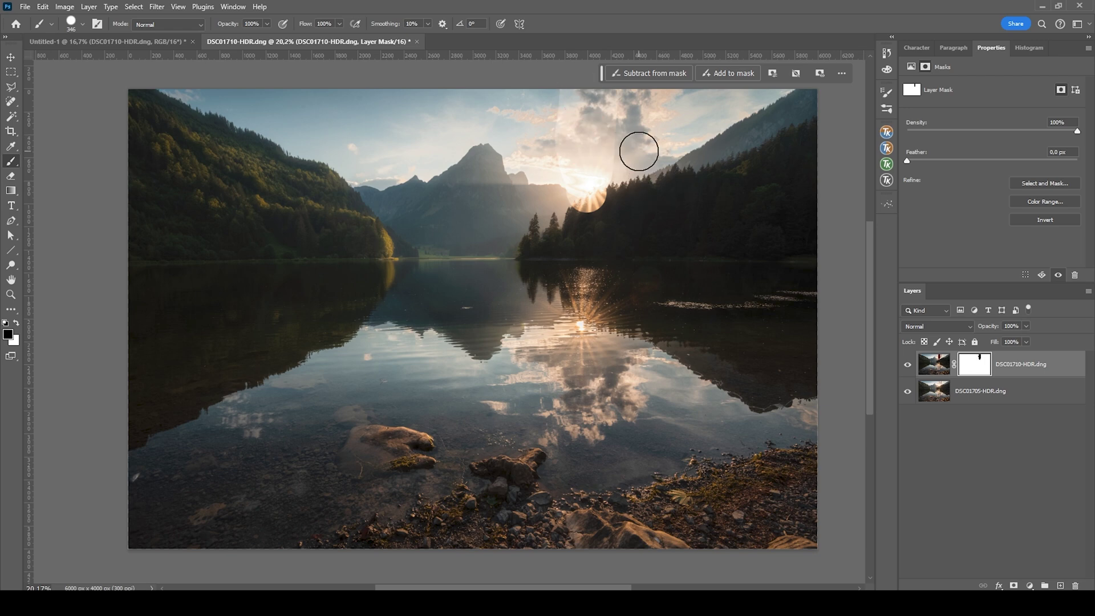
Set up a soft black brush of about 515 px at 0% hardness
{"action": "right_click", "coordinate": [614, 197], "text": "alt"}
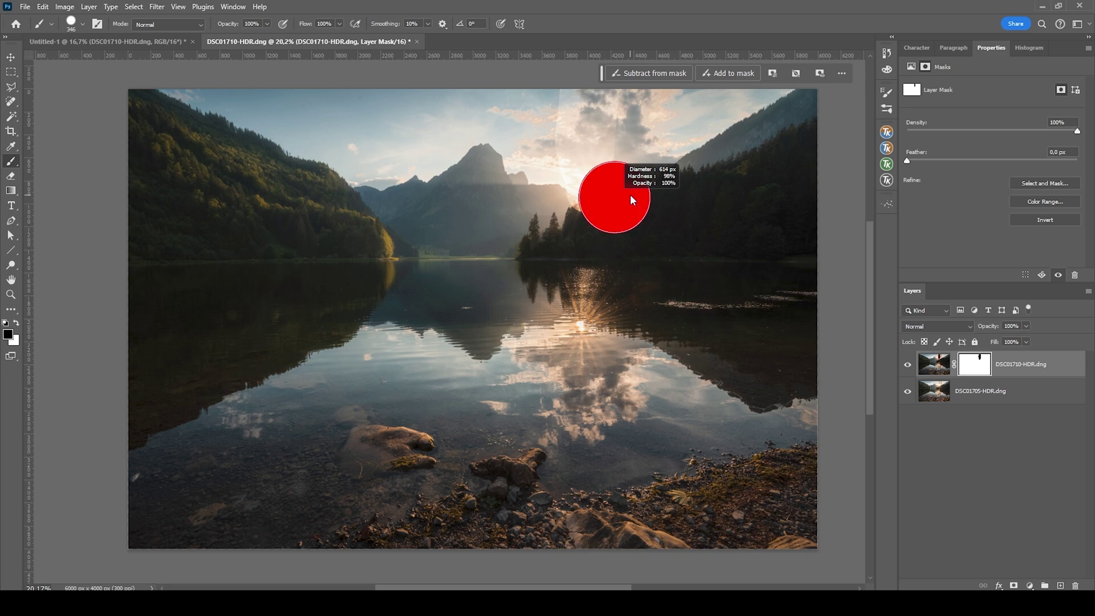
{"action": "left_click_drag", "start_coordinate": [630, 194], "coordinate": [620, 4]}
{"action": "right_click", "coordinate": [586, 245], "text": "alt"}
{"action": "left_click_drag", "start_coordinate": [593, 222], "coordinate": [604, 55]}
{"action": "right_click", "coordinate": [568, 196], "text": "alt"}
{"action": "mouse_move", "coordinate": [568, 197]}
{"action": "left_mouse_down"}
{"action": "mouse_move", "coordinate": [556, 194]}
{"action": "mouse_move", "coordinate": [567, 200]}
{"action": "left_mouse_up"}
{"action": "left_click", "coordinate": [82, 27]}
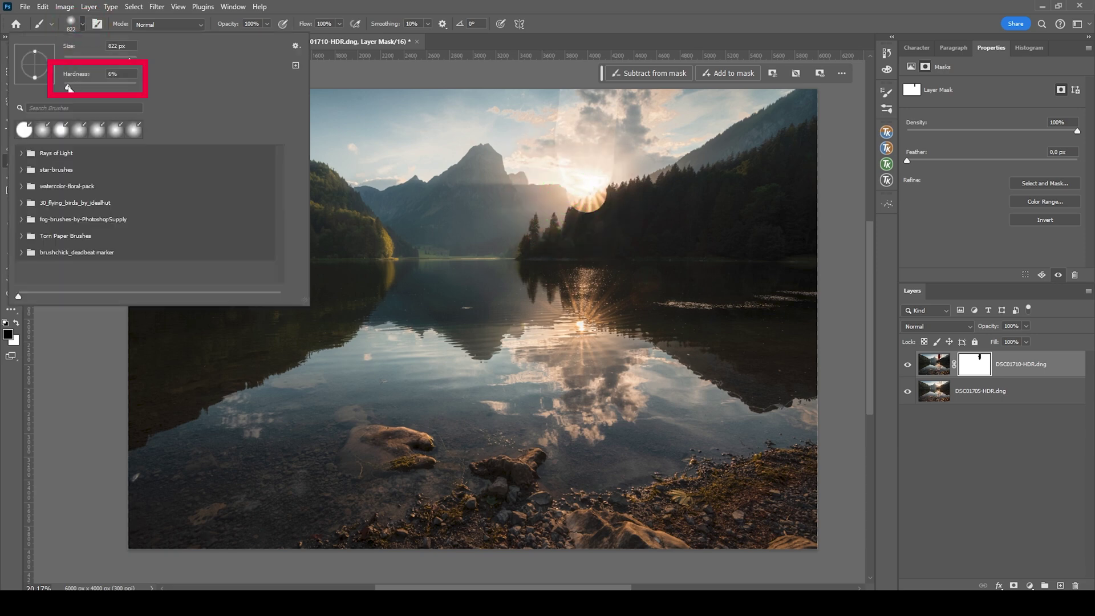
{"action": "mouse_move", "coordinate": [65, 87]}
{"action": "left_mouse_down"}
{"action": "mouse_move", "coordinate": [136, 87]}
{"action": "mouse_move", "coordinate": [64, 86]}
{"action": "left_mouse_up"}
{"action": "left_click_drag", "start_coordinate": [593, 194], "coordinate": [596, 192]}
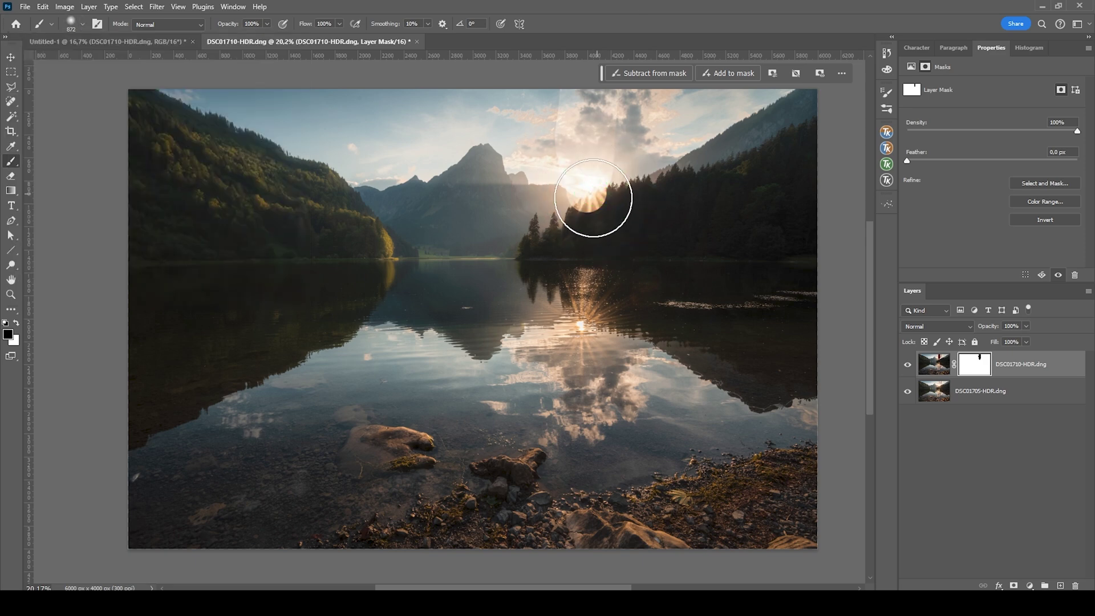
Paint the mask to reveal the lower frame's sunstar and blend nearby clouds and mountain haze
{"action": "left_click", "coordinate": [589, 191]}
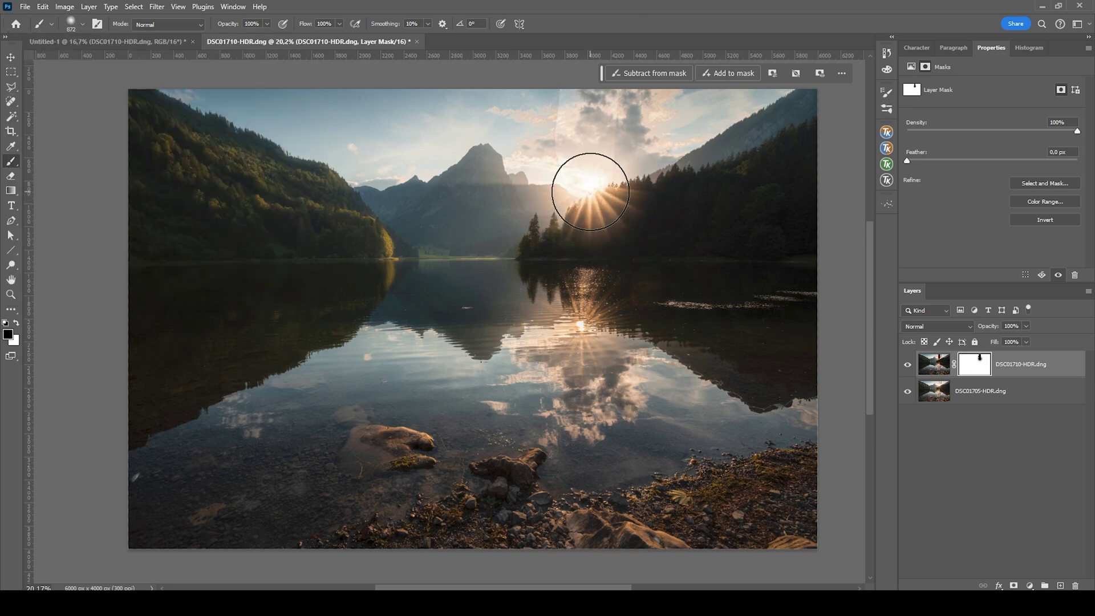
{"action": "left_click", "coordinate": [589, 192]}
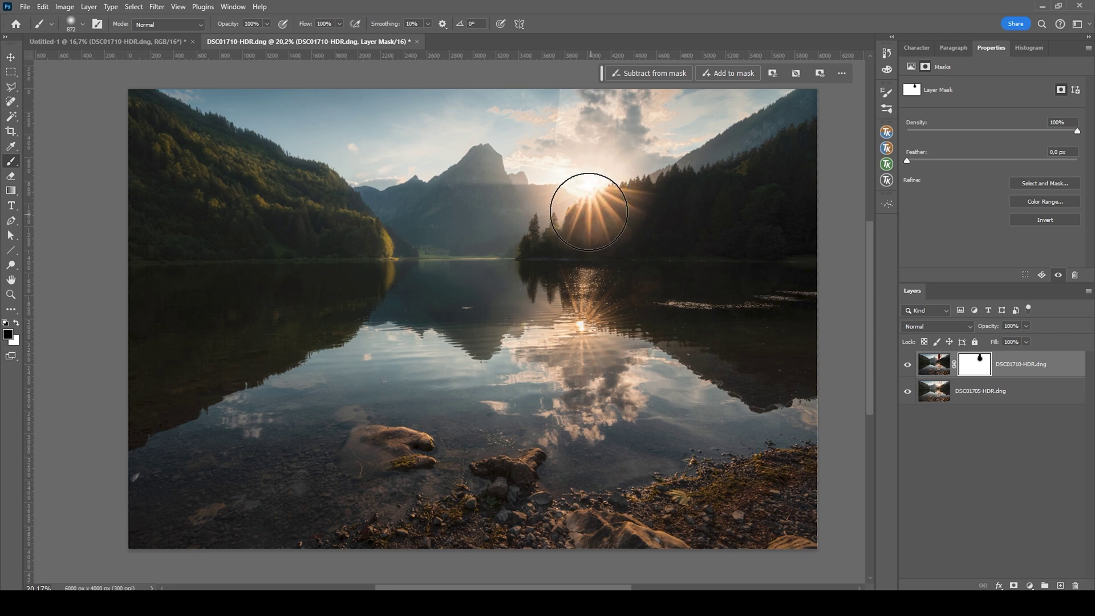
{"action": "left_click", "coordinate": [580, 206]}
{"action": "left_click", "coordinate": [565, 202]}
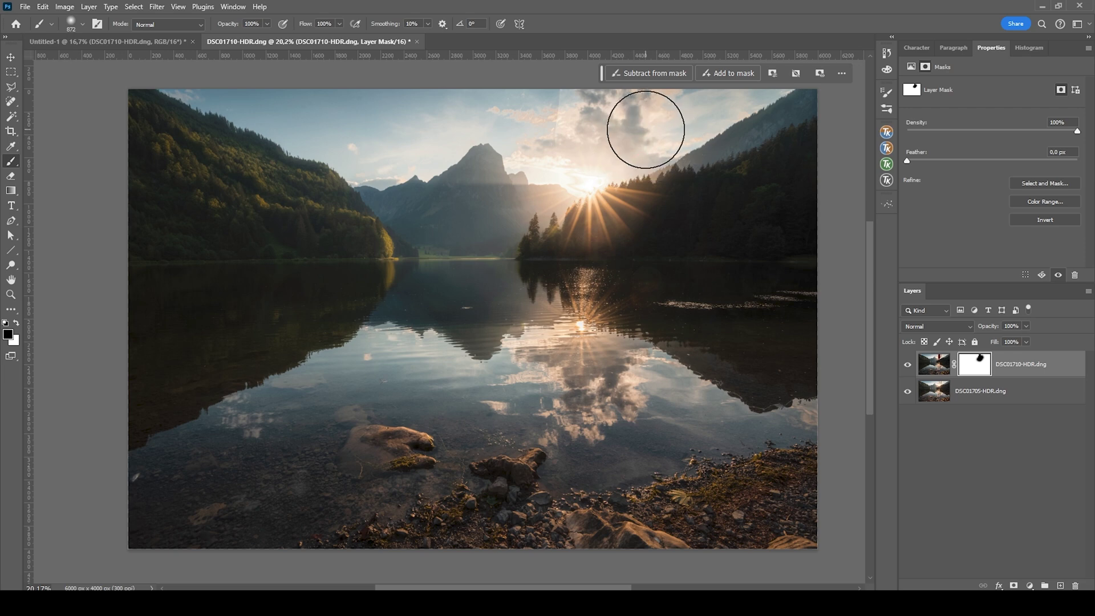
{"action": "left_click", "coordinate": [684, 120]}
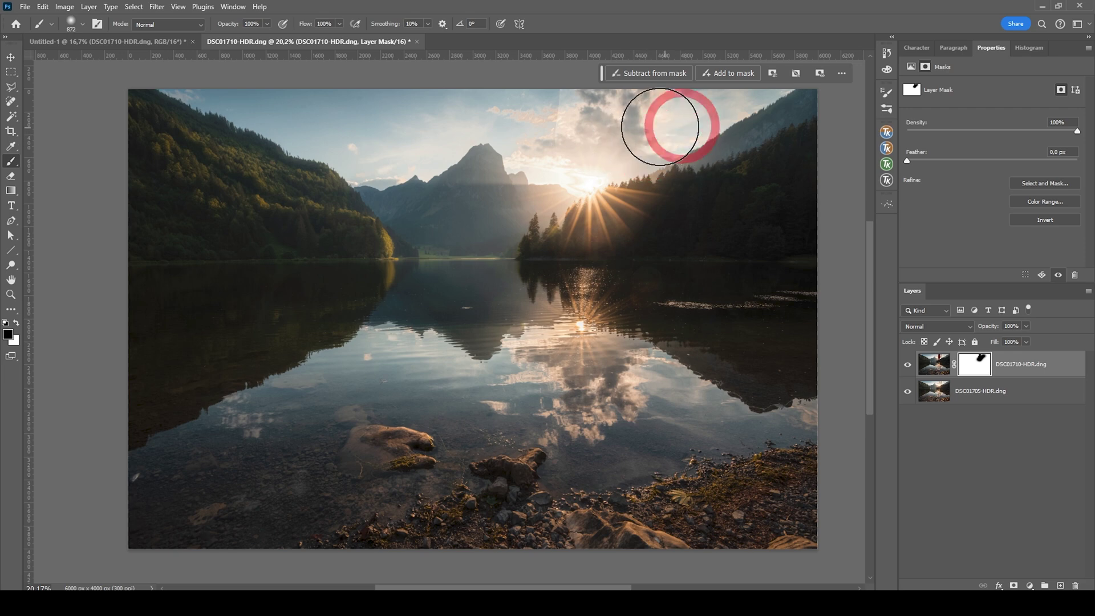
{"action": "left_click", "coordinate": [700, 128]}
{"action": "left_click", "coordinate": [683, 112]}
{"action": "left_click", "coordinate": [701, 117]}
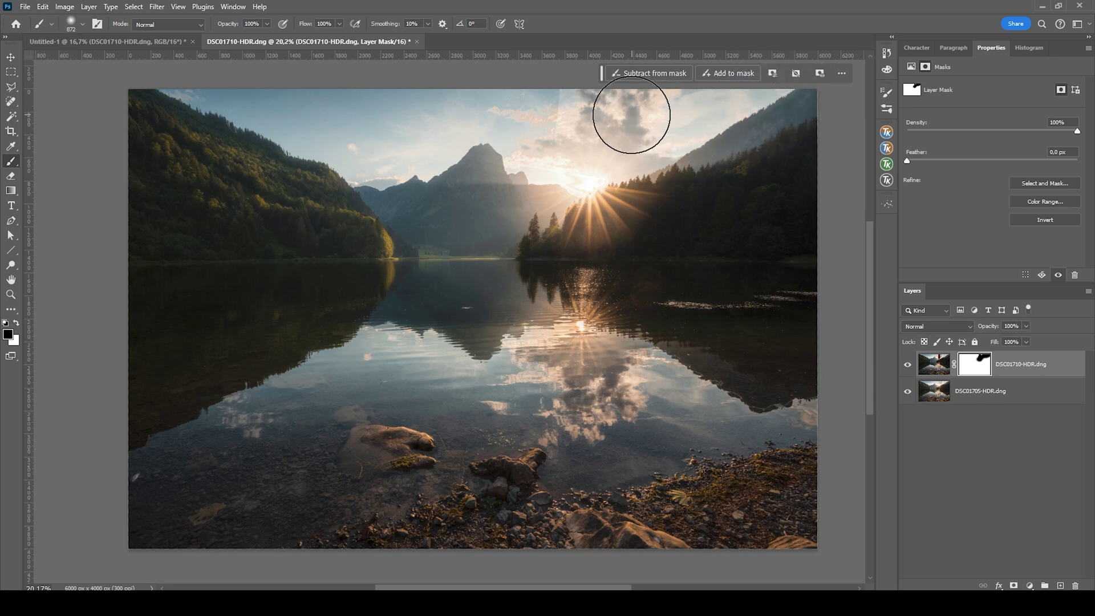
{"action": "left_click", "coordinate": [567, 113]}
{"action": "left_click", "coordinate": [550, 159]}
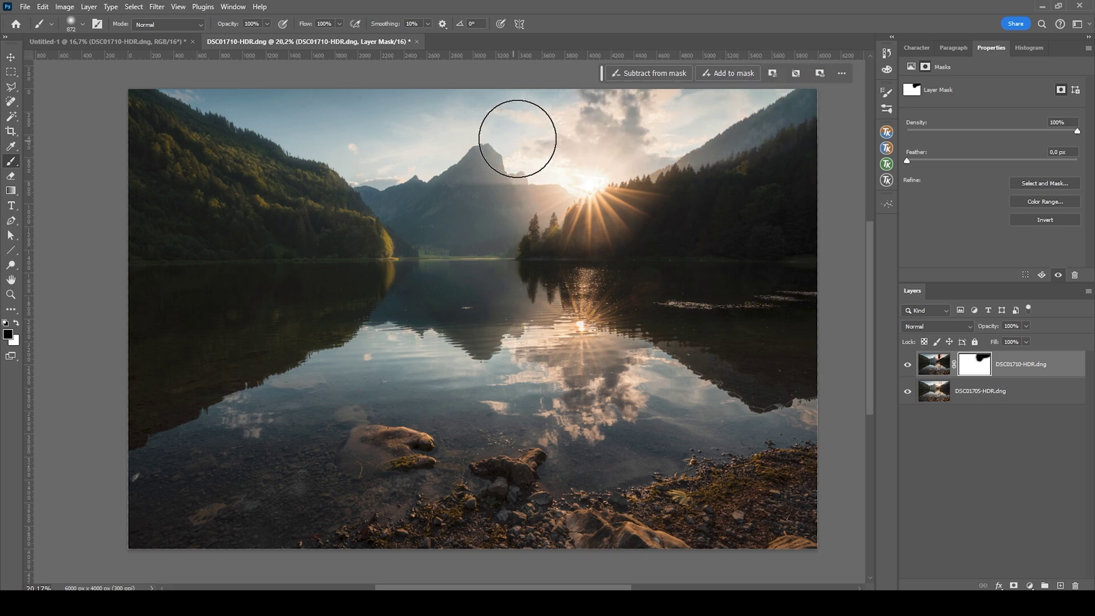
Blend the sky along the top, repaint over the sun with a ~1298 px brush, and compare
{"action": "left_click", "coordinate": [356, 132]}
{"action": "left_click", "coordinate": [319, 114]}
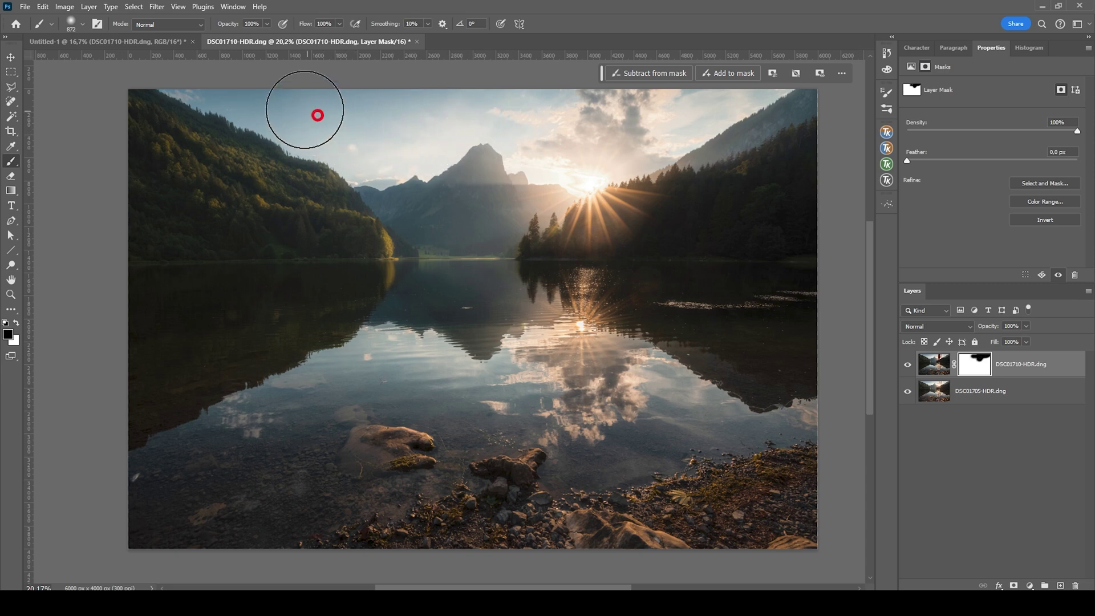
{"action": "left_click", "coordinate": [479, 97]}
{"action": "left_click", "coordinate": [549, 98]}
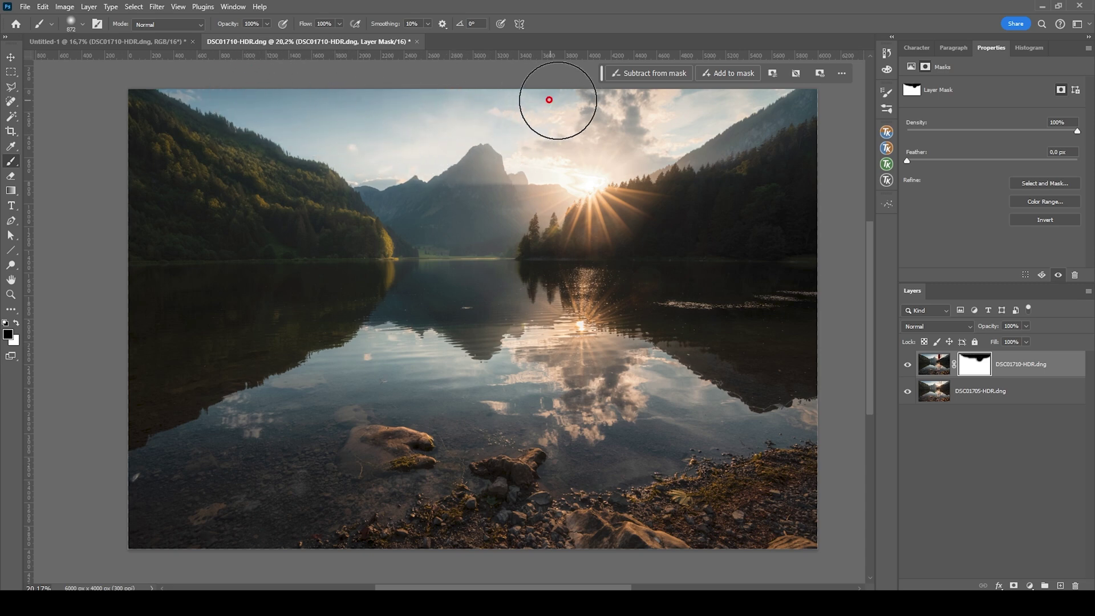
{"action": "right_click", "coordinate": [593, 199], "text": "alt"}
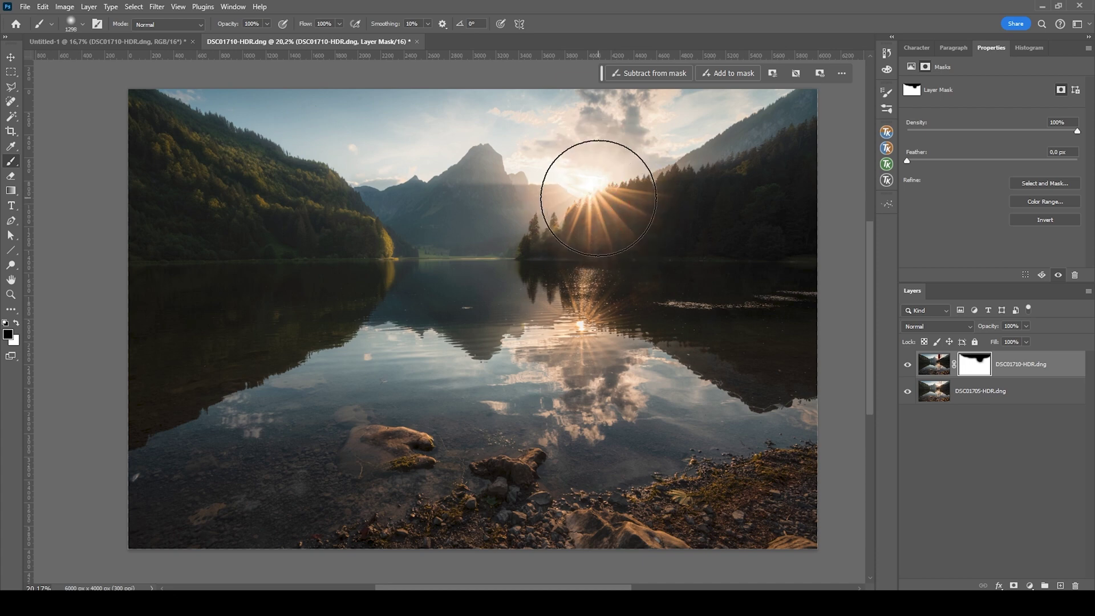
{"action": "left_click", "coordinate": [618, 174]}
{"action": "left_click", "coordinate": [907, 364]}
{"action": "left_click", "coordinate": [907, 364]}
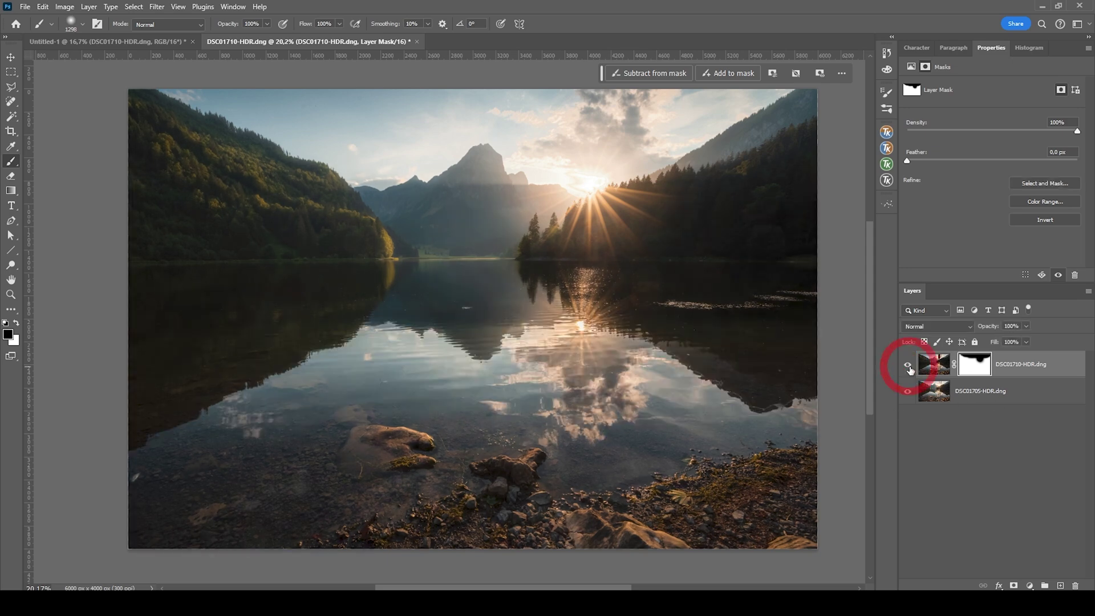
{"action": "left_click", "coordinate": [907, 364]}
{"action": "left_click", "coordinate": [907, 364]}
With a ~951 px brush, reveal the lower frame's left hillside, valley and foreground rocks
{"action": "right_click", "coordinate": [190, 147], "text": "alt"}
{"action": "mouse_move", "coordinate": [190, 141]}
{"action": "left_mouse_down"}
{"action": "mouse_move", "coordinate": [238, 173]}
{"action": "mouse_move", "coordinate": [392, 225]}
{"action": "left_mouse_up"}
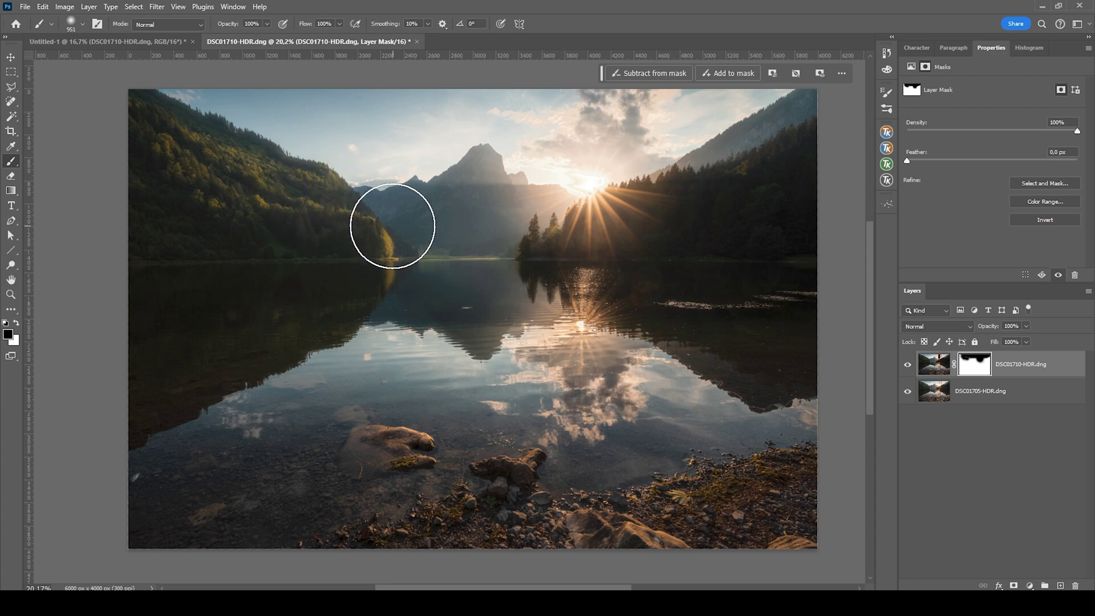
{"action": "left_click", "coordinate": [393, 226]}
{"action": "right_click", "coordinate": [528, 492], "text": "alt"}
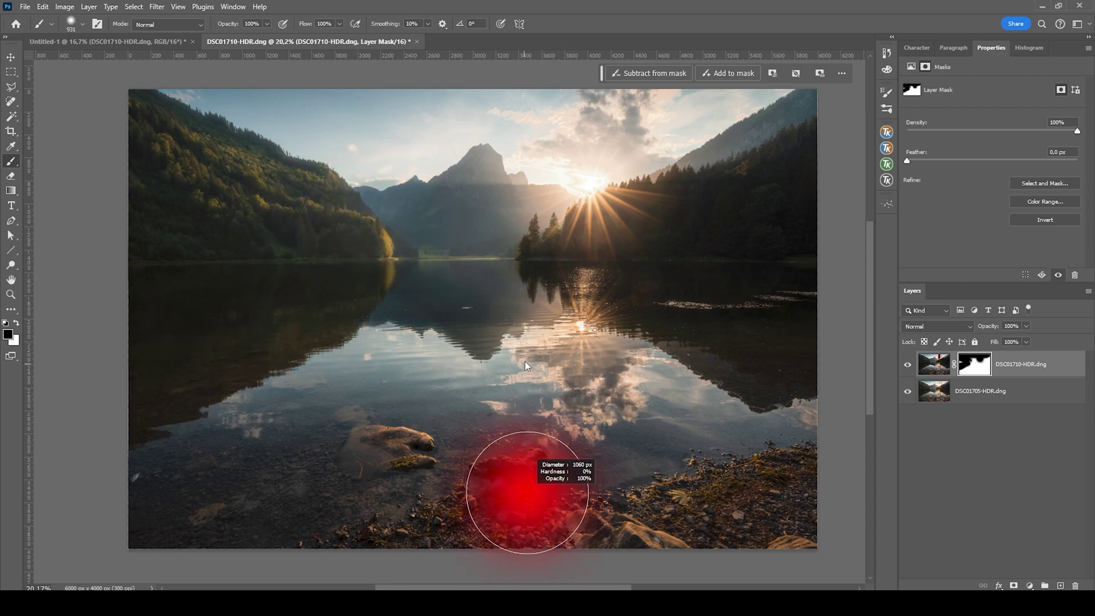
{"action": "mouse_move", "coordinate": [513, 501]}
{"action": "left_mouse_down"}
{"action": "mouse_move", "coordinate": [537, 543]}
{"action": "mouse_move", "coordinate": [712, 517]}
{"action": "left_mouse_up"}
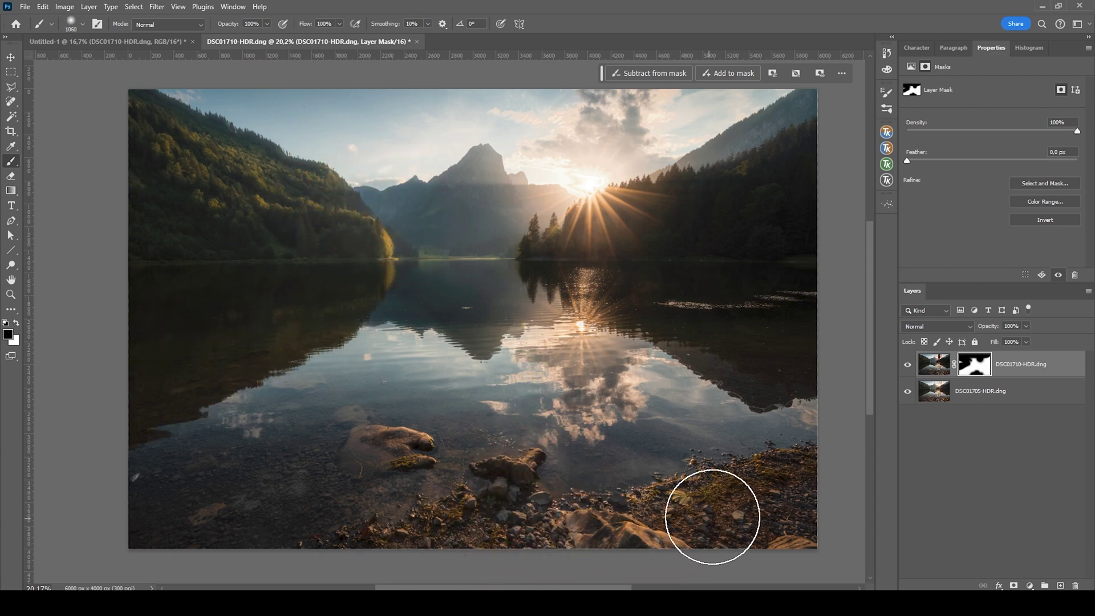
{"action": "left_click", "coordinate": [796, 501]}
{"action": "left_click_drag", "start_coordinate": [423, 550], "coordinate": [396, 472]}
Toggle the top exposure to check the blend, then merge the two layers into one
{"action": "left_click", "coordinate": [907, 365]}
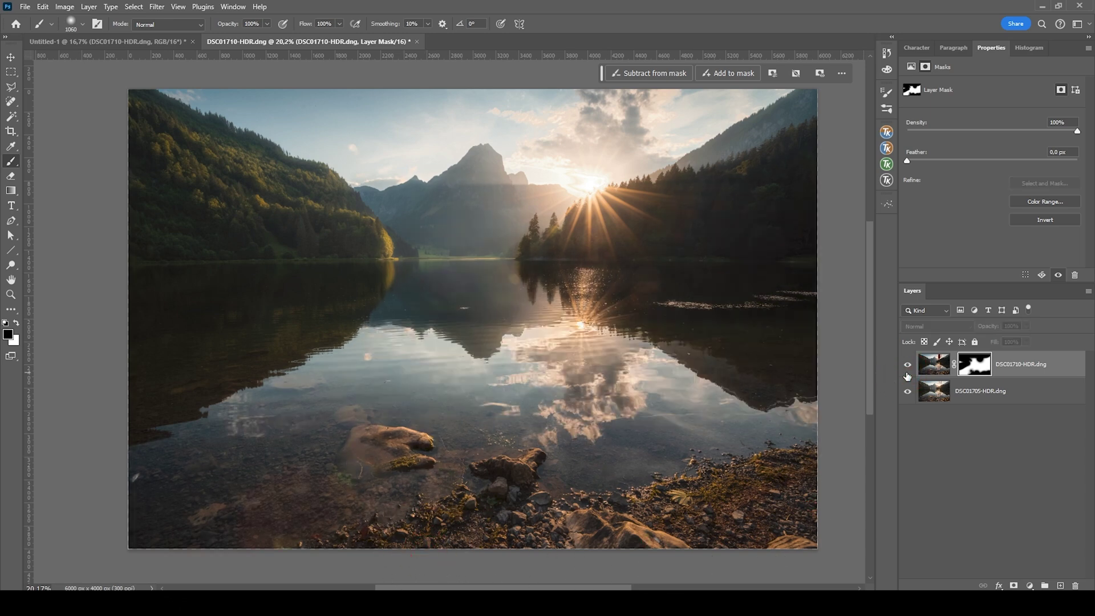
{"action": "left_click", "coordinate": [907, 368]}
{"action": "left_click", "coordinate": [907, 367]}
{"action": "left_click", "coordinate": [912, 368]}
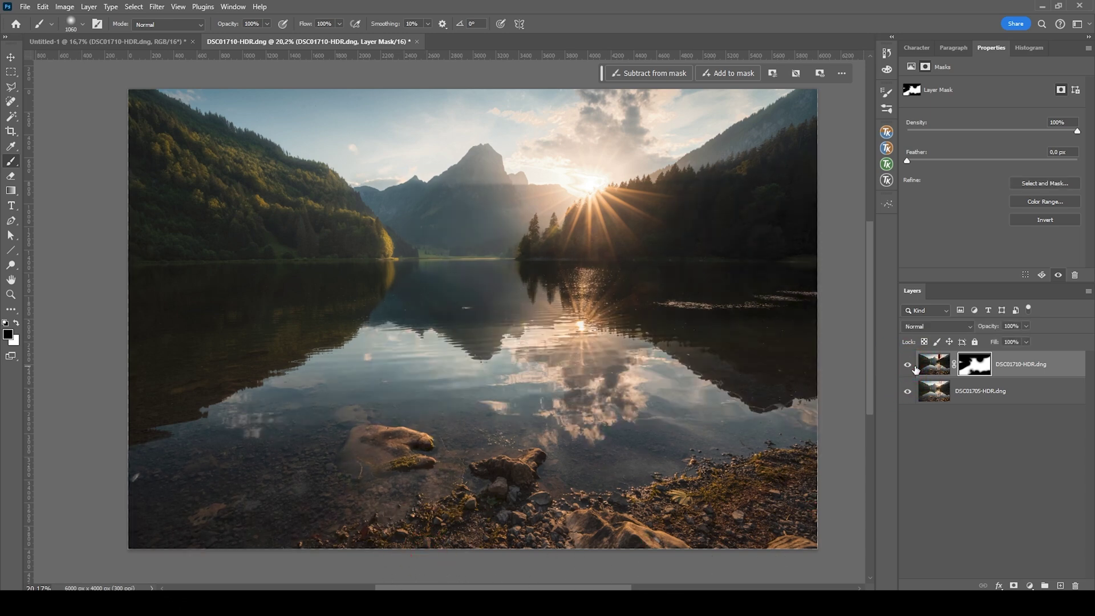
{"action": "left_click", "coordinate": [977, 391]}
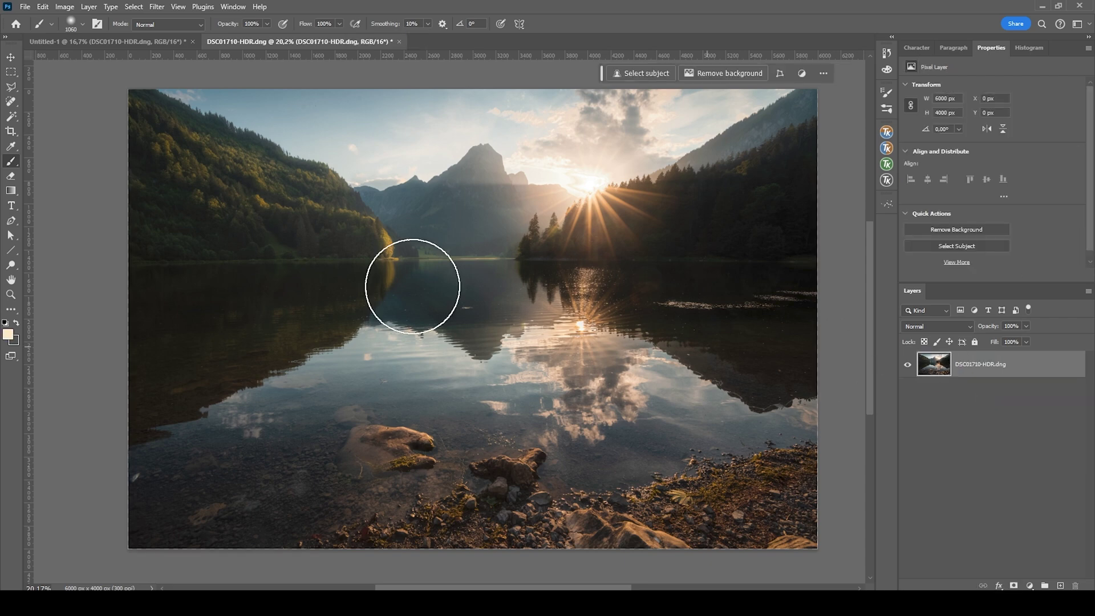
Select the Spot Healing Brush, zoom in, and size it to about 54 px
{"action": "left_click", "coordinate": [10, 101]}
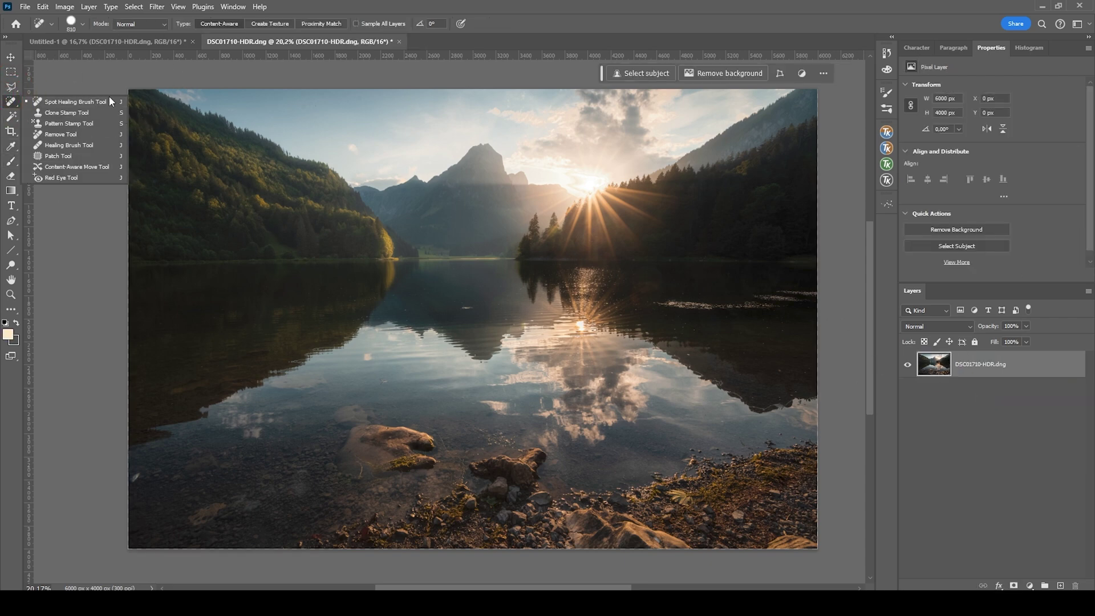
{"action": "left_click", "coordinate": [111, 101]}
{"action": "scroll", "coordinate": [482, 312], "scroll_direction": "up", "scroll_amount": 5}
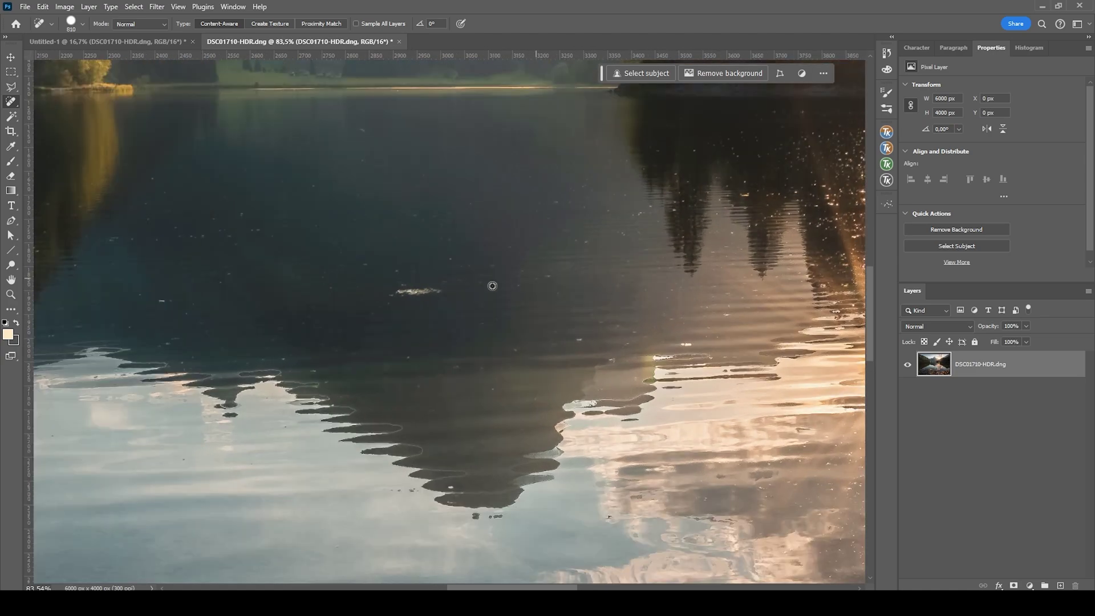
{"action": "scroll", "coordinate": [492, 286], "scroll_direction": "up", "scroll_amount": 3}
{"action": "left_click_drag", "start_coordinate": [454, 293], "coordinate": [228, 271]}
{"action": "mouse_move", "coordinate": [399, 320]}
{"action": "left_mouse_down"}
{"action": "mouse_move", "coordinate": [367, 297]}
{"action": "mouse_move", "coordinate": [427, 295]}
{"action": "left_mouse_up"}
Pan to the bright speck on the lake and add a new empty Layer 1 above the photo
{"action": "scroll", "coordinate": [432, 330], "scroll_direction": "down", "scroll_amount": 4}
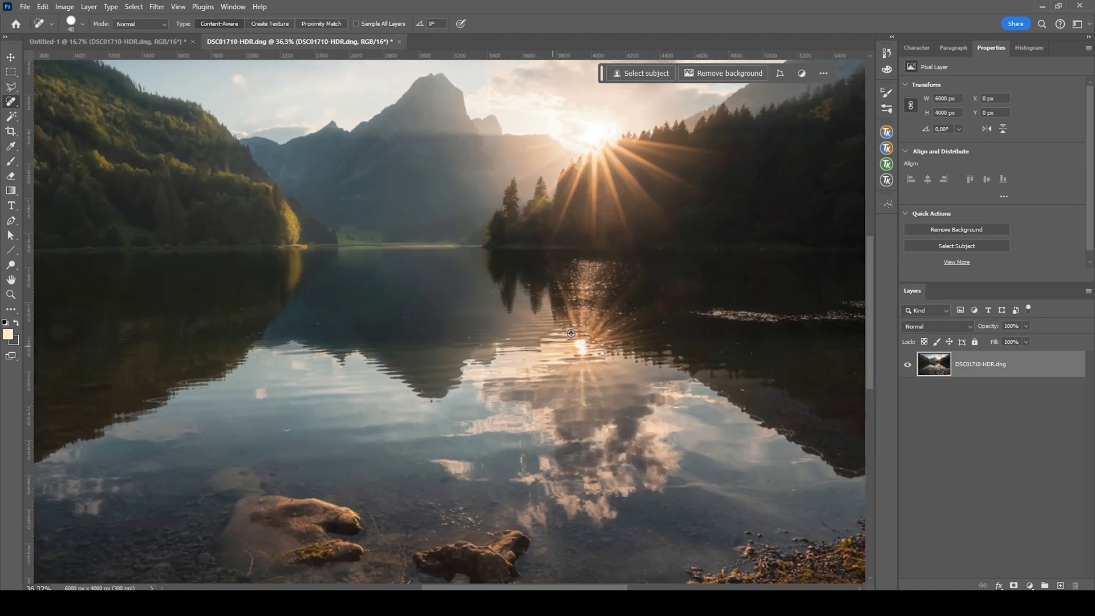
{"action": "scroll", "coordinate": [570, 333], "scroll_direction": "up", "scroll_amount": 1}
{"action": "scroll", "coordinate": [570, 333], "scroll_direction": "right", "scroll_amount": 6}
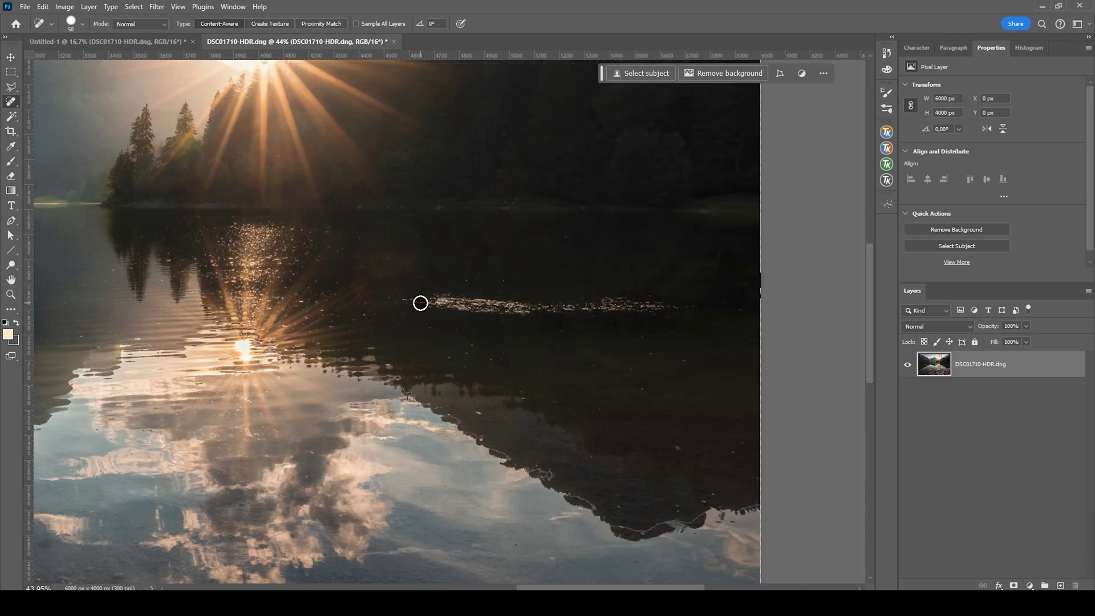
{"action": "scroll", "coordinate": [420, 302], "scroll_direction": "down", "scroll_amount": 3}
{"action": "scroll", "coordinate": [479, 267], "scroll_direction": "up", "scroll_amount": 4}
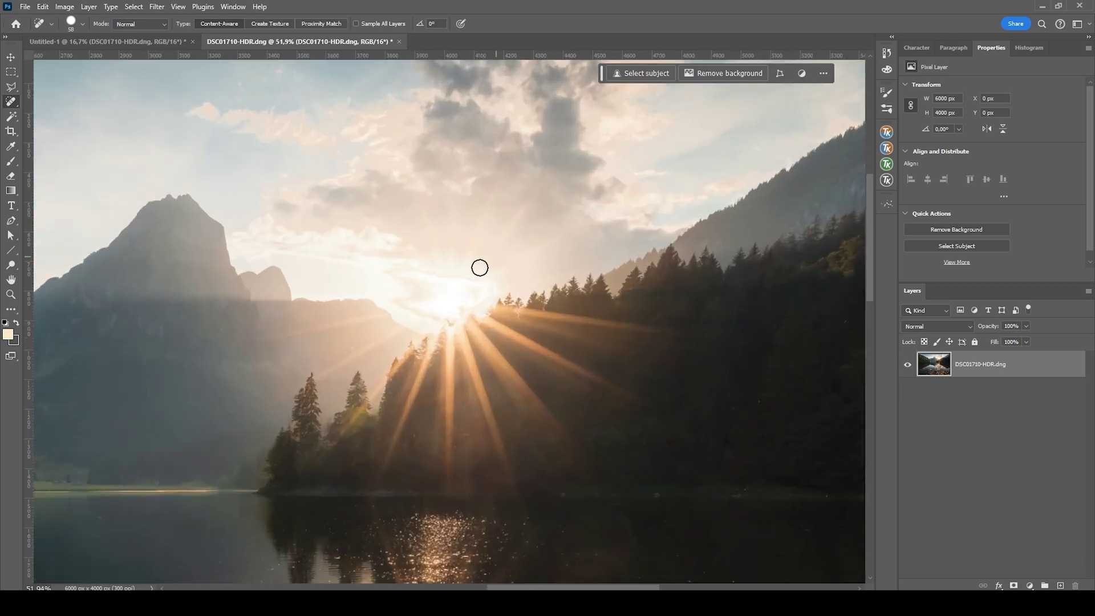
{"action": "scroll", "coordinate": [480, 268], "scroll_direction": "up", "scroll_amount": 2}
{"action": "scroll", "coordinate": [424, 349], "scroll_direction": "up", "scroll_amount": 2}
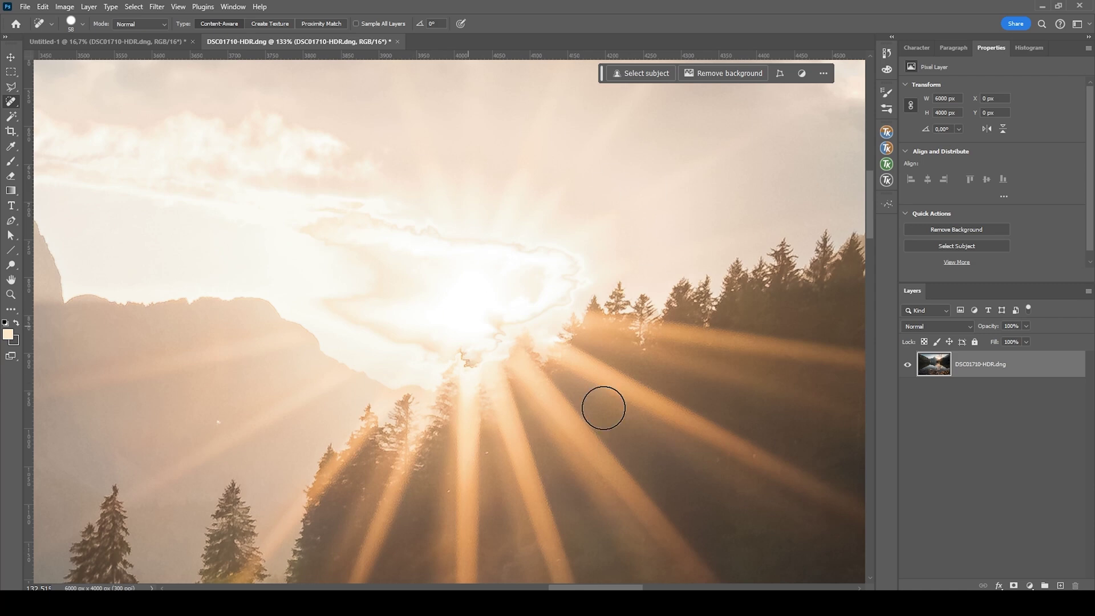
{"action": "scroll", "coordinate": [523, 345], "scroll_direction": "down", "scroll_amount": 1}
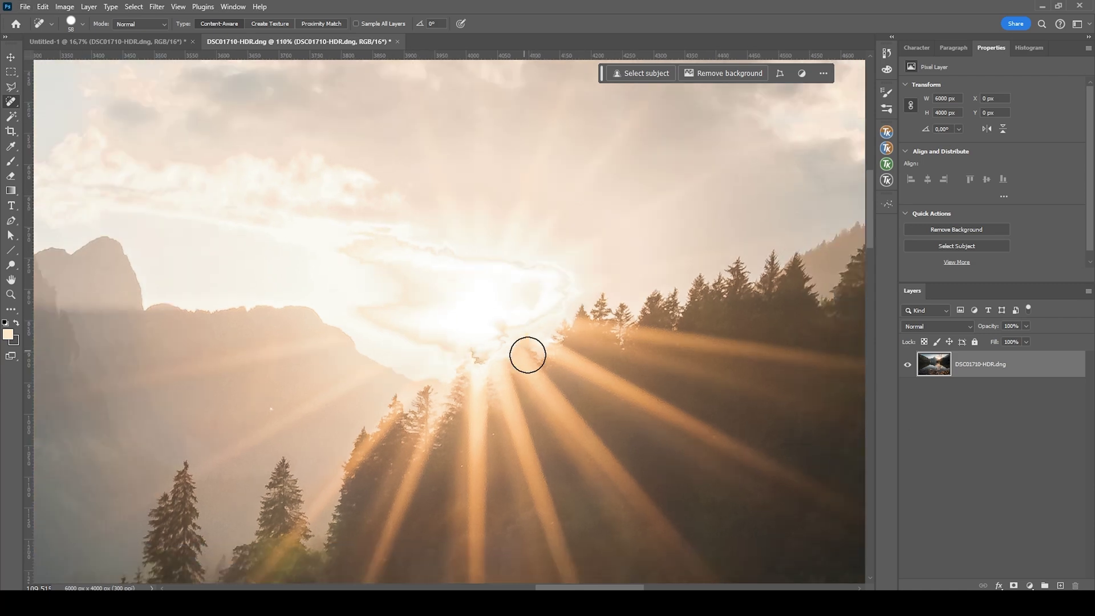
{"action": "key", "text": "ctrl+shift+alt+n"}
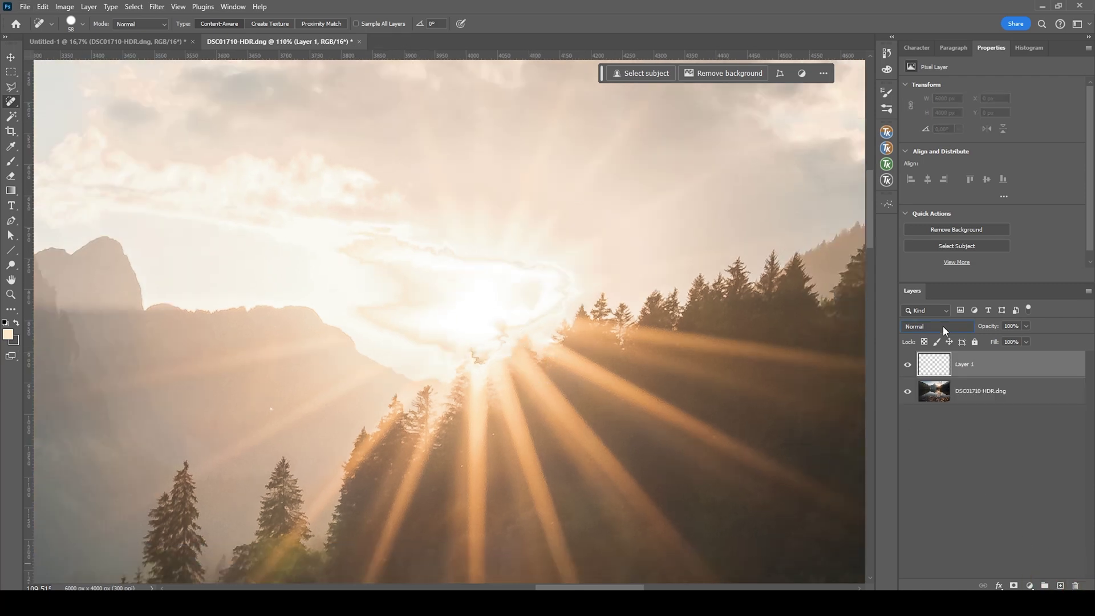
Set Layer 1 to Soft Light and paint white over the sun's centre with a 133 px brush
{"action": "left_click", "coordinate": [943, 330]}
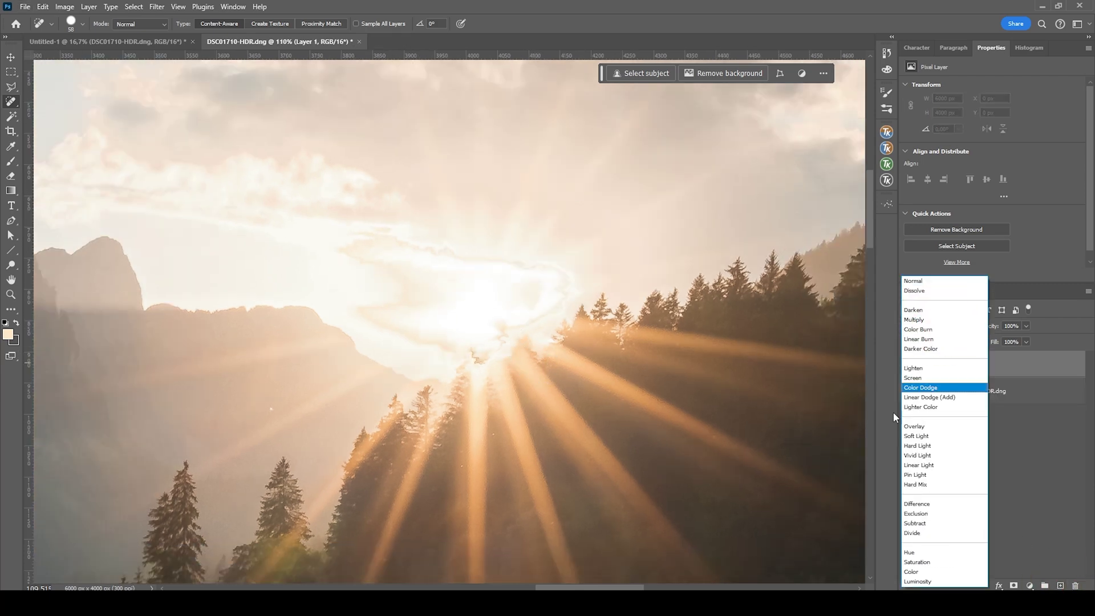
{"action": "left_click", "coordinate": [926, 437]}
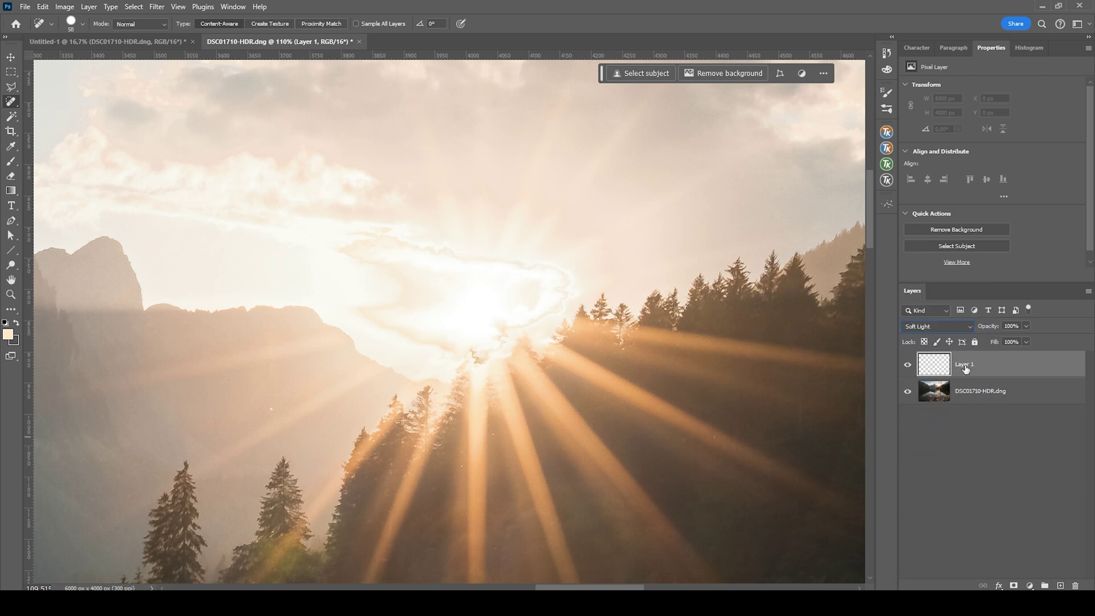
{"action": "key", "text": "b"}
{"action": "left_click_drag", "start_coordinate": [474, 319], "coordinate": [314, 303]}
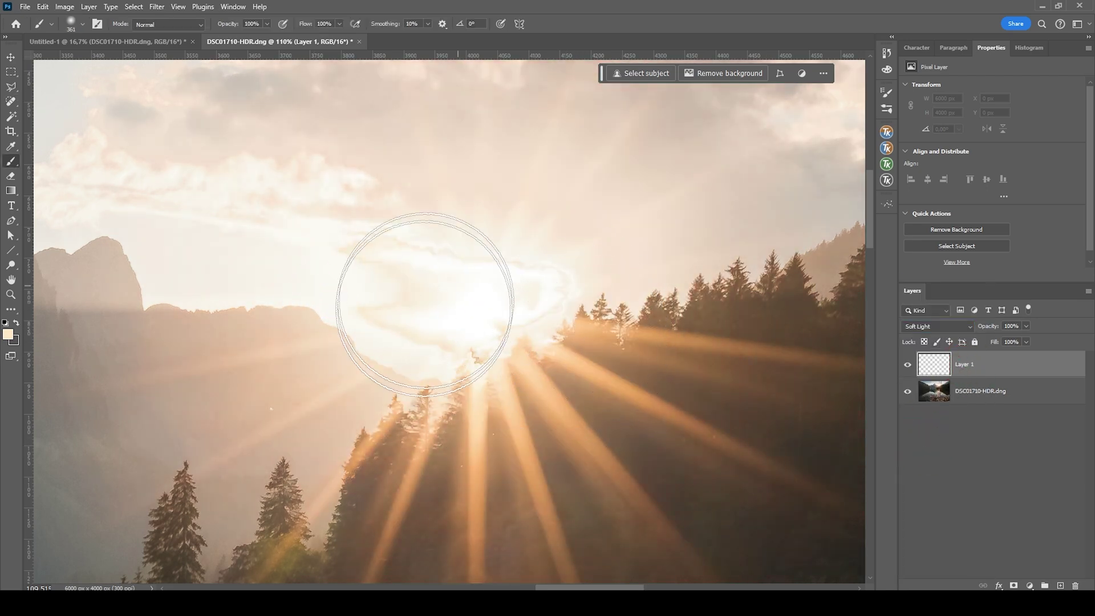
{"action": "left_click", "coordinate": [484, 317], "text": "alt"}
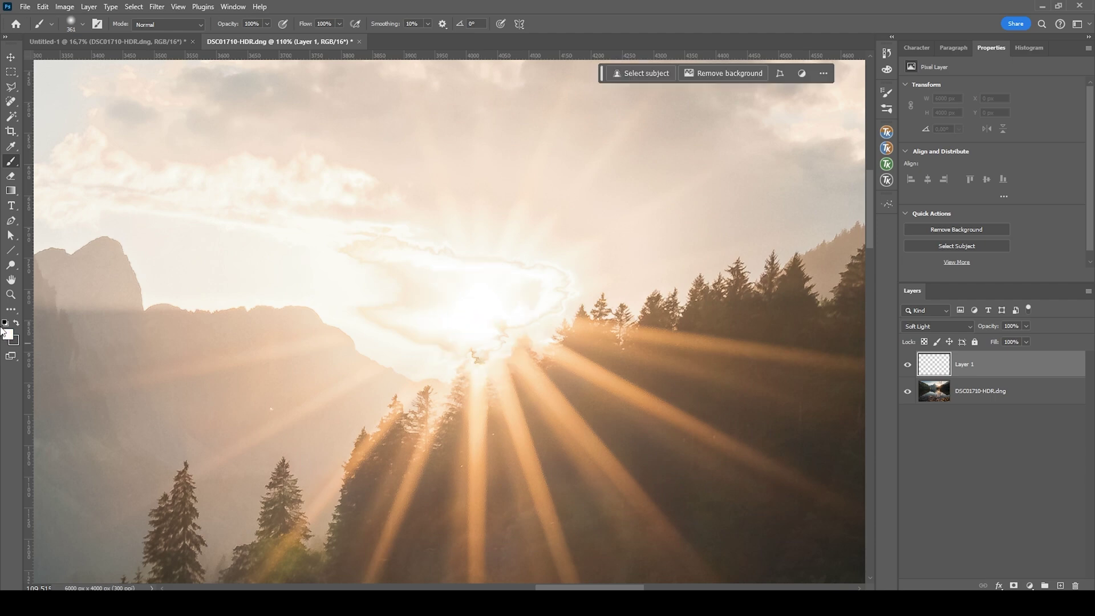
{"action": "mouse_move", "coordinate": [491, 356]}
{"action": "left_mouse_down"}
{"action": "mouse_move", "coordinate": [501, 357]}
{"action": "mouse_move", "coordinate": [445, 347]}
{"action": "mouse_move", "coordinate": [482, 355]}
{"action": "left_mouse_up"}
{"action": "left_click", "coordinate": [482, 355]}
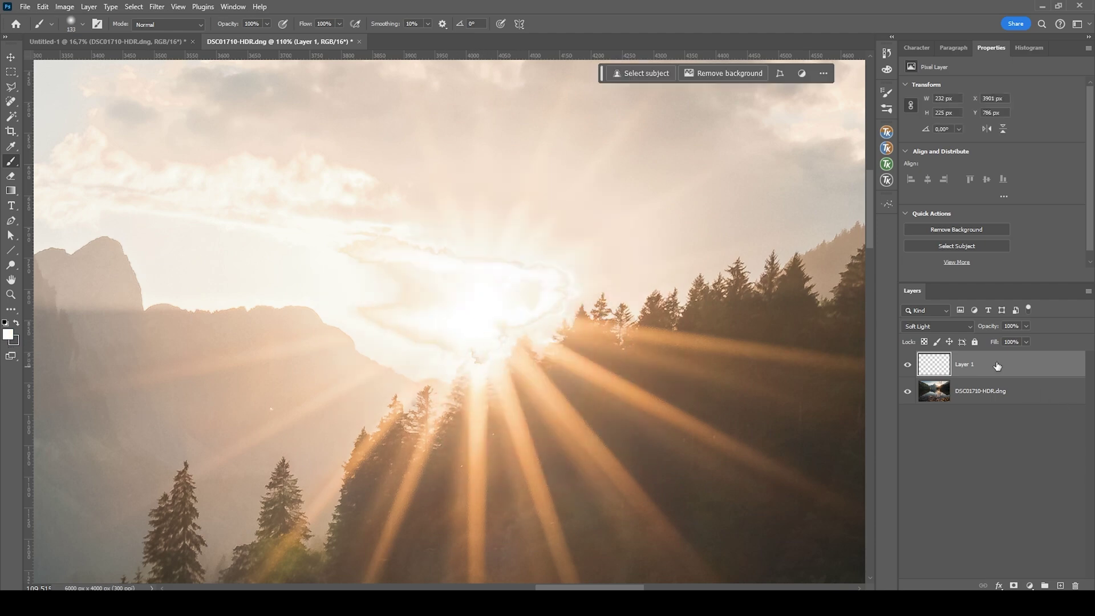
Return Layer 1 to Normal blending and add white dabs on the sun, using a 235 px brush
{"action": "left_click", "coordinate": [933, 332]}
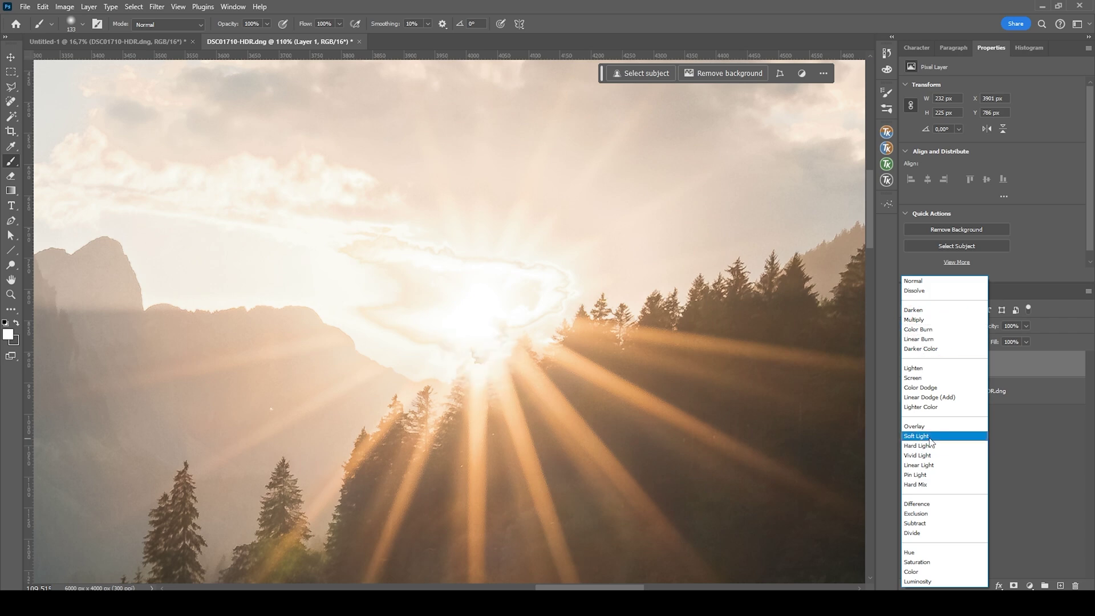
{"action": "left_click", "coordinate": [913, 280]}
{"action": "left_click", "coordinate": [493, 312]}
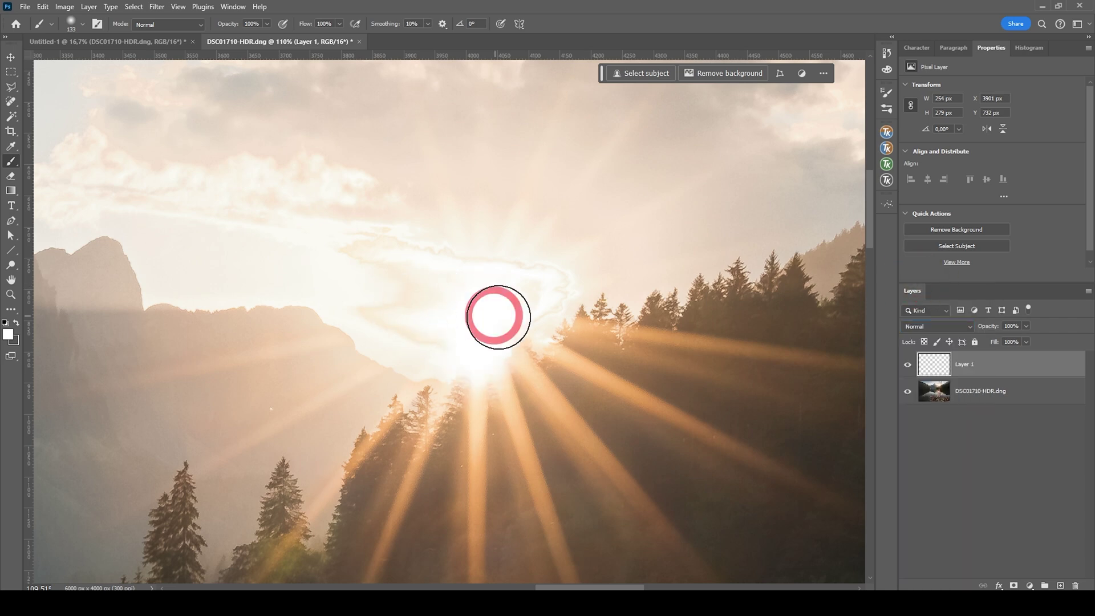
{"action": "right_click", "coordinate": [467, 328], "text": "alt"}
{"action": "left_click", "coordinate": [469, 308]}
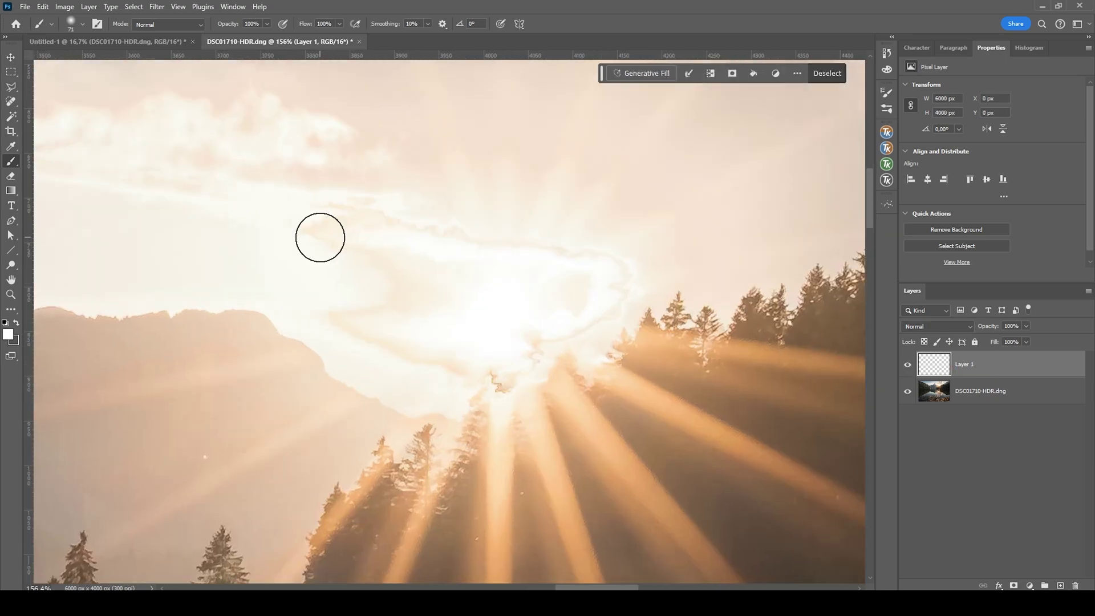
{"action": "right_click", "coordinate": [334, 320], "text": "alt"}
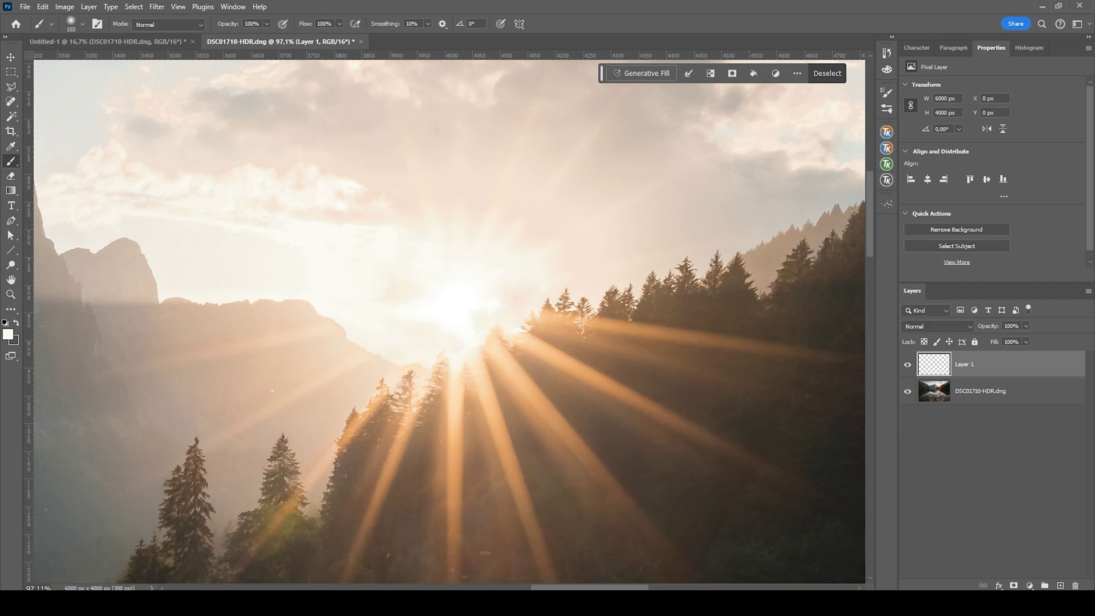
Add Layer 2 with a 361 px brush and warm cream fff4d7 as the paint colour
{"action": "left_click", "coordinate": [1060, 586]}
{"action": "mouse_move", "coordinate": [386, 306]}
{"action": "left_mouse_down"}
{"action": "mouse_move", "coordinate": [422, 314]}
{"action": "mouse_move", "coordinate": [457, 306]}
{"action": "left_mouse_up"}
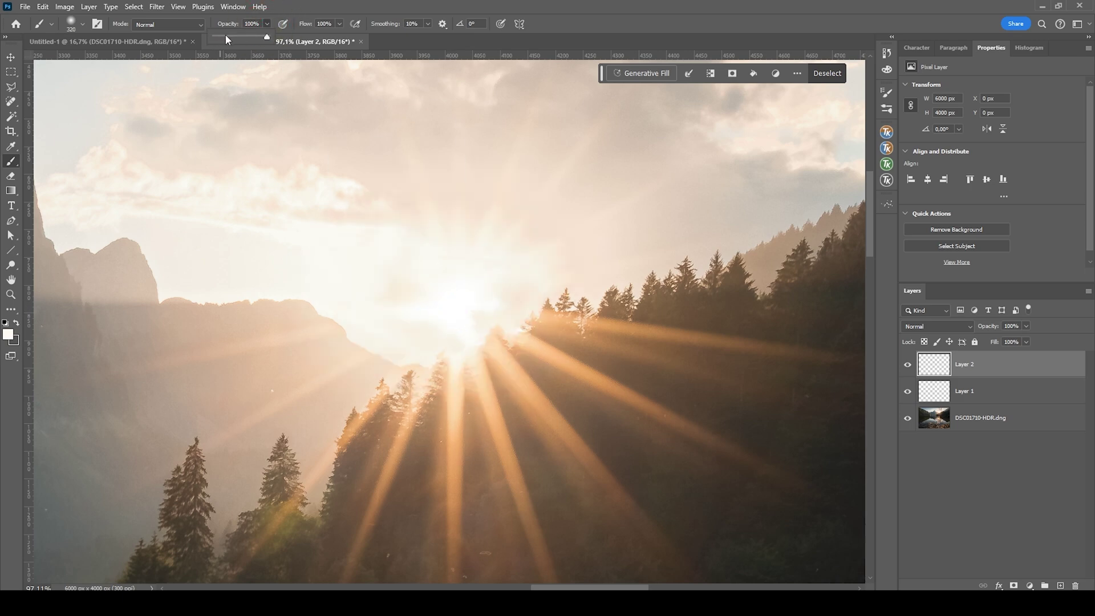
{"action": "left_click_drag", "start_coordinate": [455, 310], "coordinate": [473, 309]}
{"action": "left_click", "coordinate": [8, 334]}
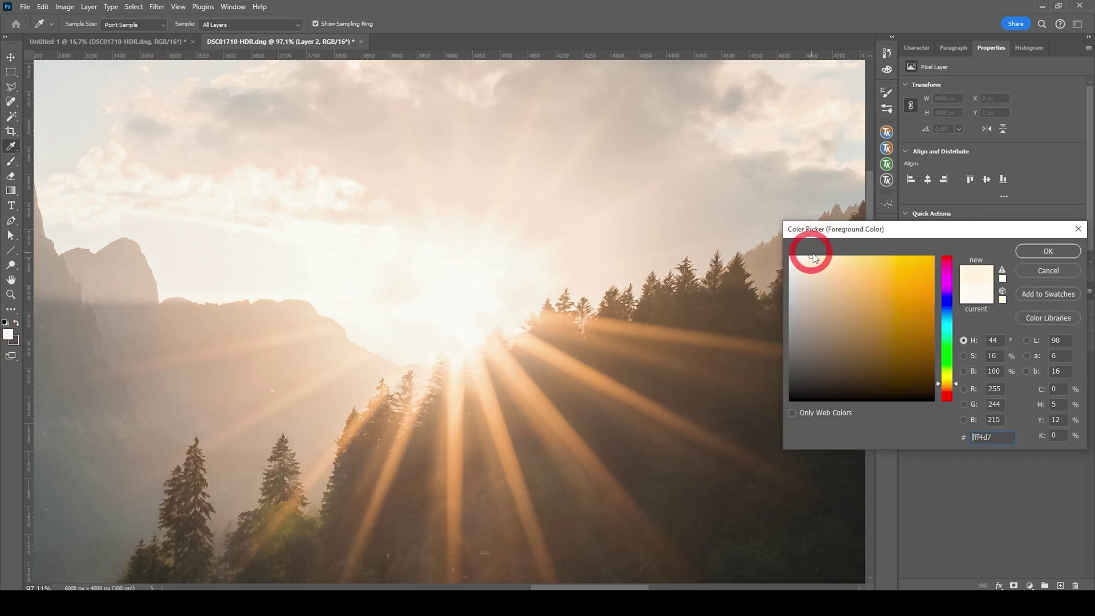
{"action": "left_click", "coordinate": [1049, 252]}
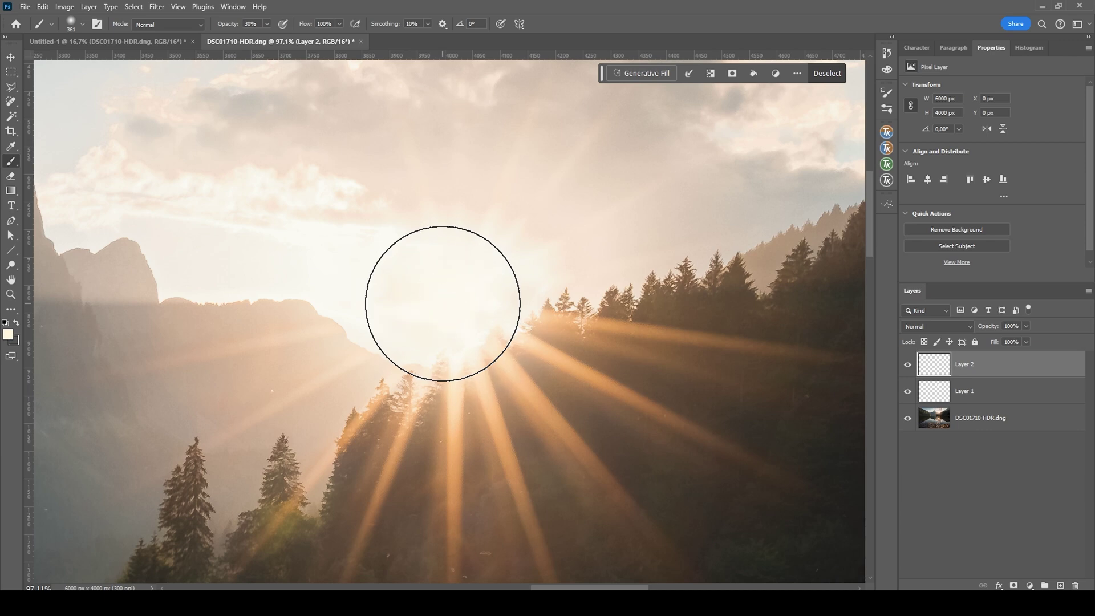
{"action": "scroll", "coordinate": [471, 326], "scroll_direction": "down", "scroll_amount": 4}
{"action": "scroll", "coordinate": [465, 325], "scroll_direction": "up", "scroll_amount": 4}
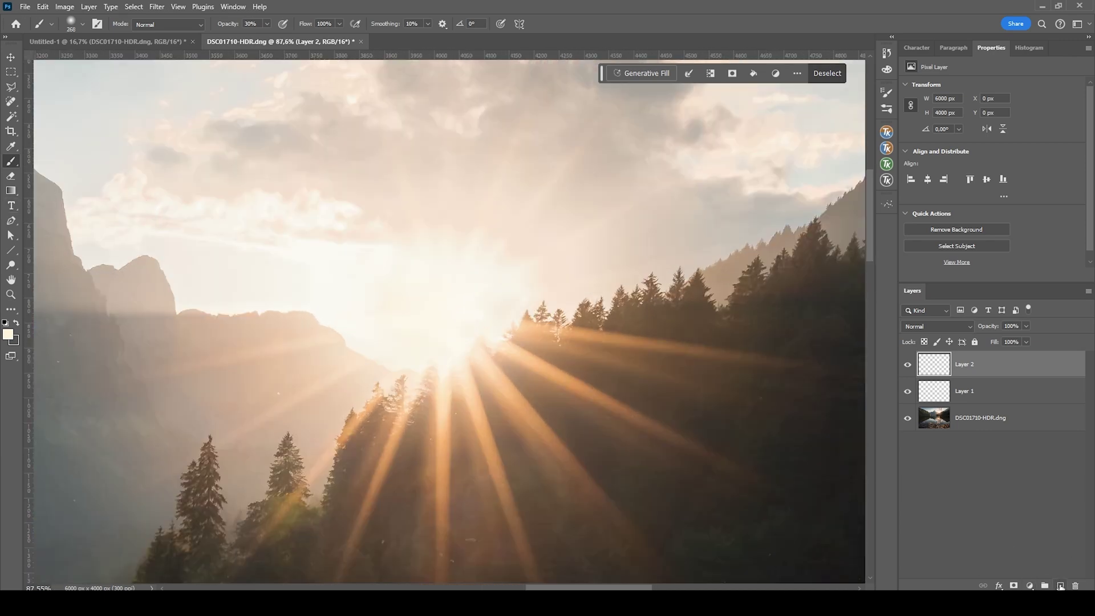
Add Layer 3, sample a warm sky colour, and paint a soft warm dab on the sun
{"action": "left_click", "coordinate": [1060, 585]}
{"action": "left_click", "coordinate": [10, 336]}
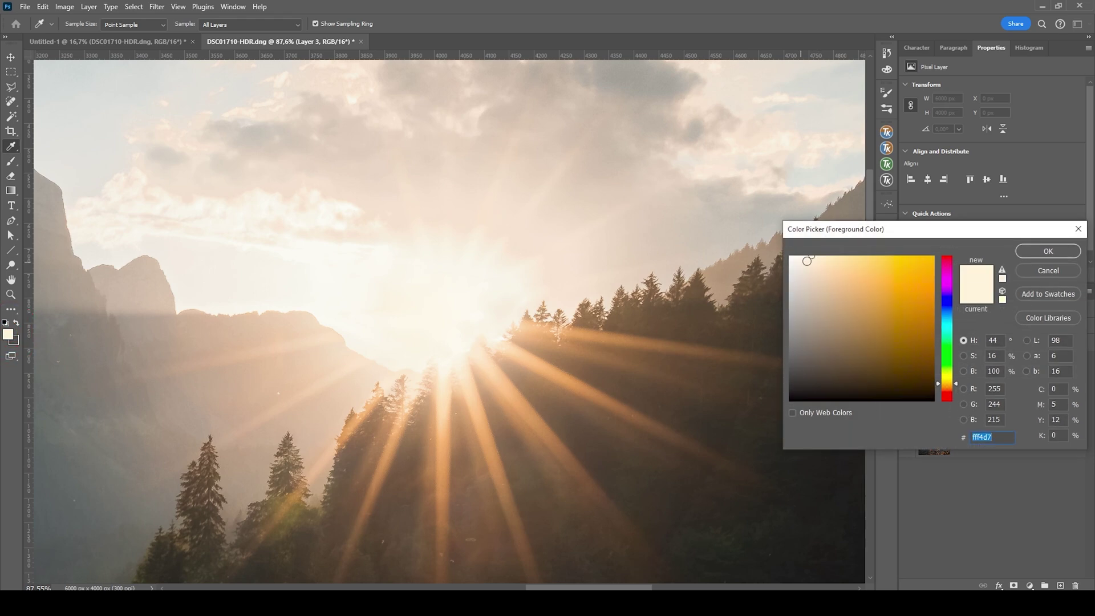
{"action": "left_click", "coordinate": [635, 202]}
{"action": "left_click", "coordinate": [1048, 250]}
{"action": "key", "text": "b"}
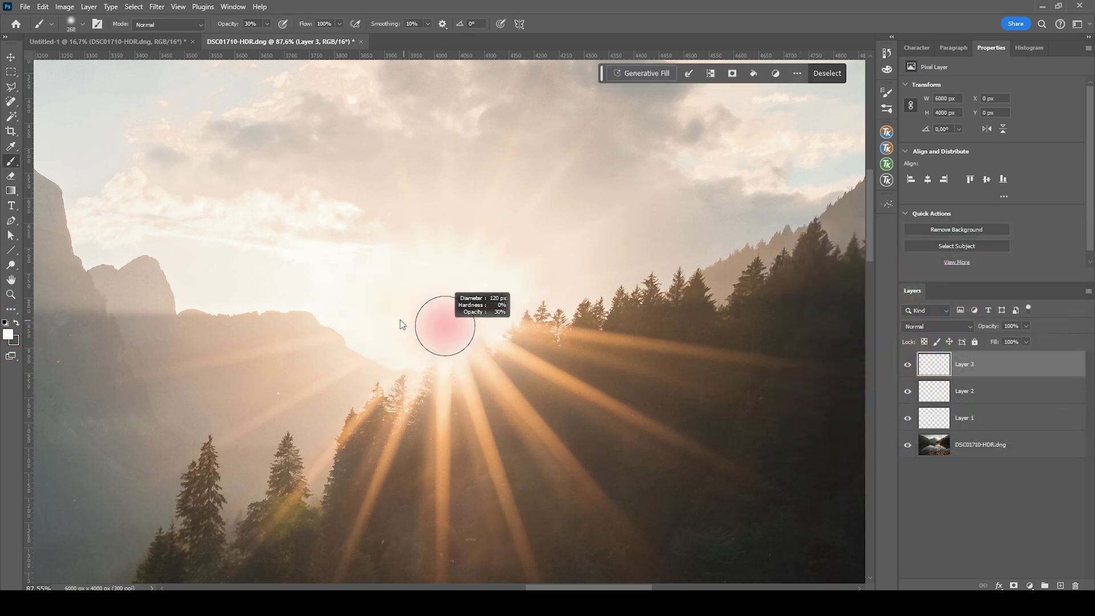
{"action": "left_click_drag", "start_coordinate": [440, 322], "coordinate": [447, 291]}
{"action": "left_click", "coordinate": [442, 330]}
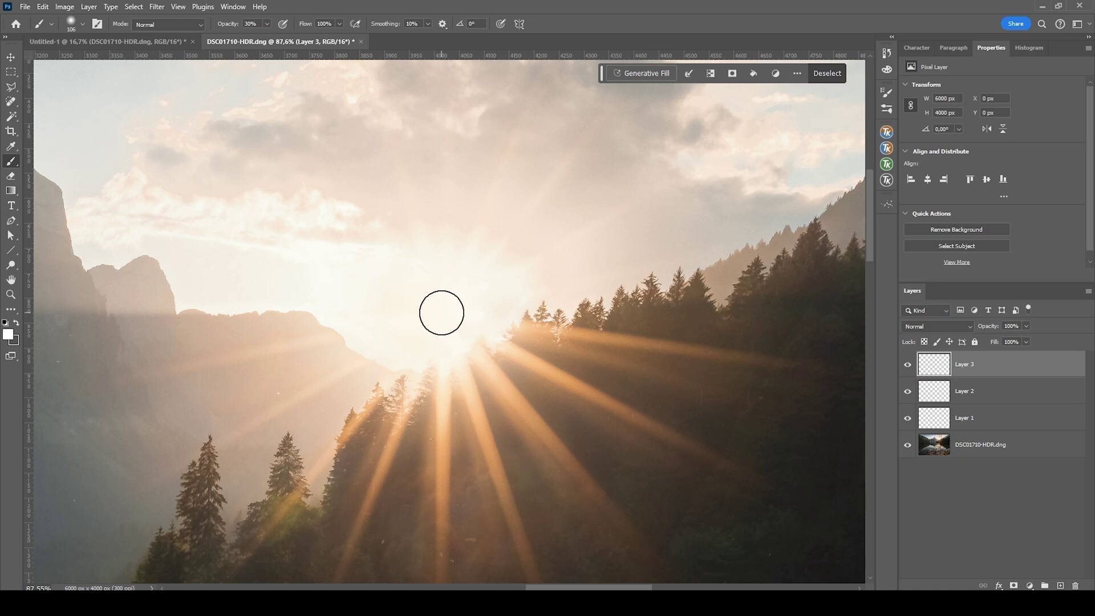
Set the brush to 62% opacity and 78 px size
{"action": "scroll", "coordinate": [441, 313], "scroll_direction": "down", "scroll_amount": 8}
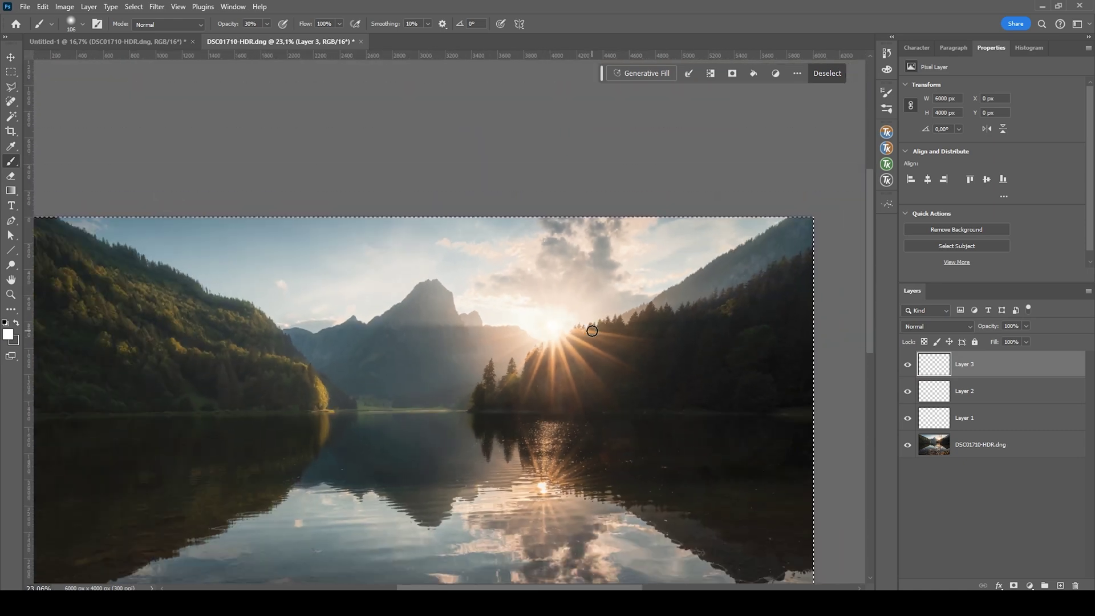
{"action": "scroll", "coordinate": [593, 329], "scroll_direction": "down", "scroll_amount": 1}
{"action": "scroll", "coordinate": [701, 345], "scroll_direction": "up", "scroll_amount": 1}
{"action": "key", "text": "6"}
{"action": "key", "text": "2"}
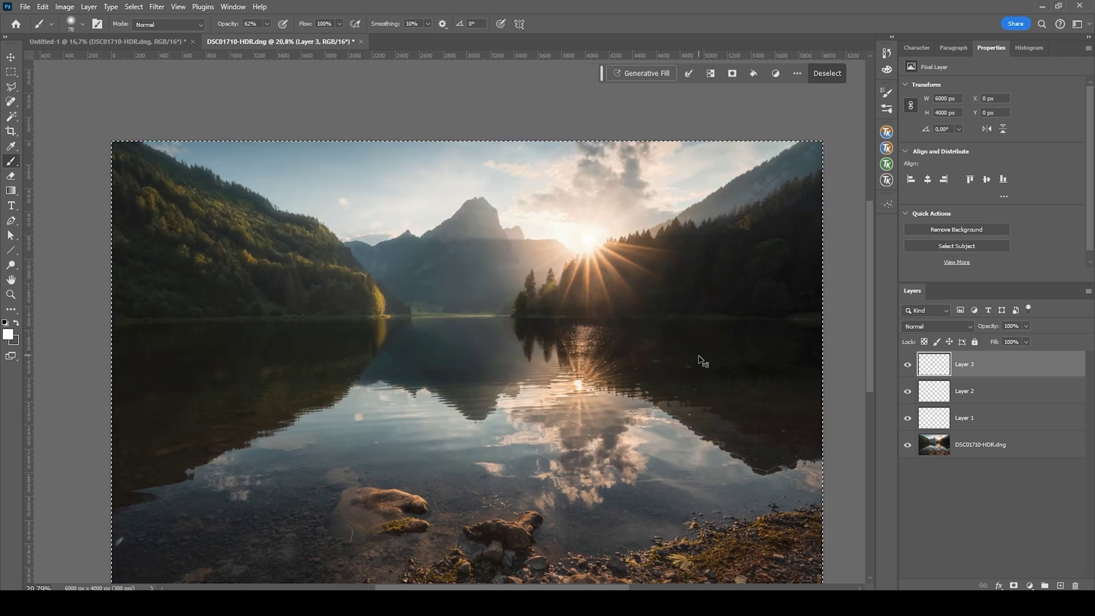